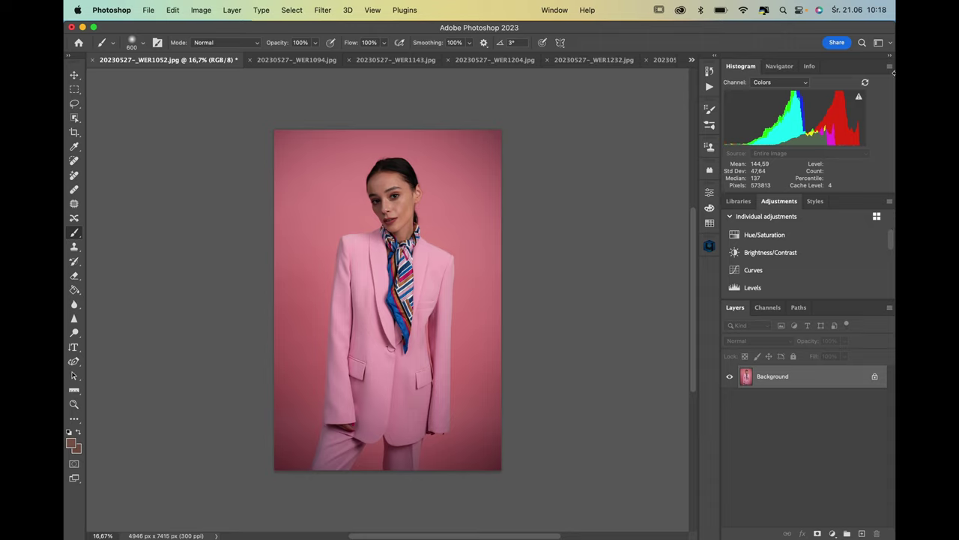
Step: Examine the available Retouch4me filters and the retouching options offered in the Retouch4me panel
{"action": "left_click", "coordinate": [318, 12]}
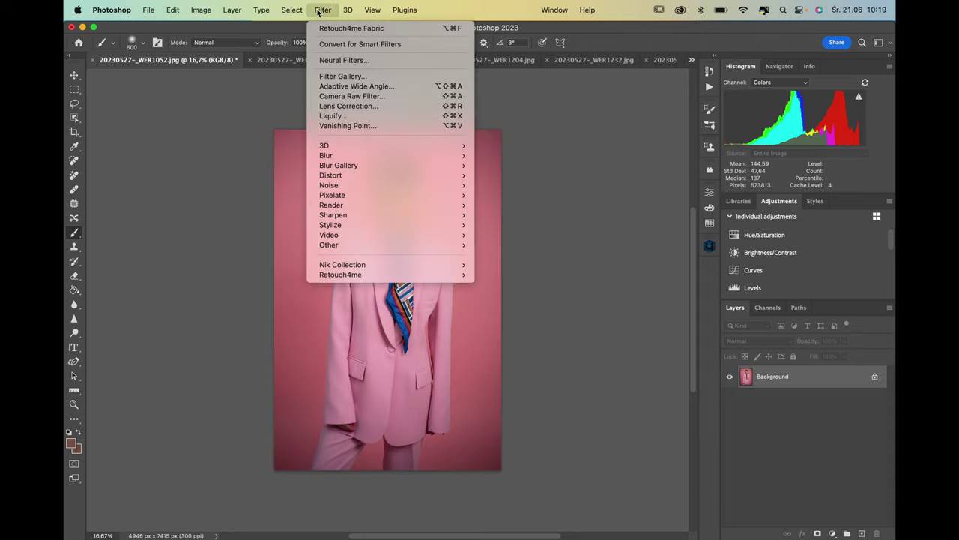
{"action": "mouse_move", "coordinate": [334, 277]}
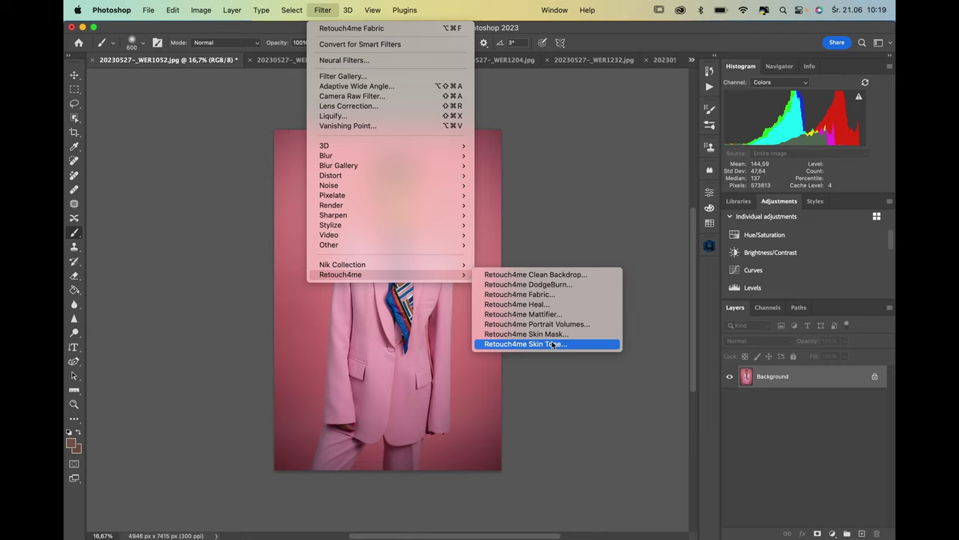
{"action": "left_click", "coordinate": [579, 226]}
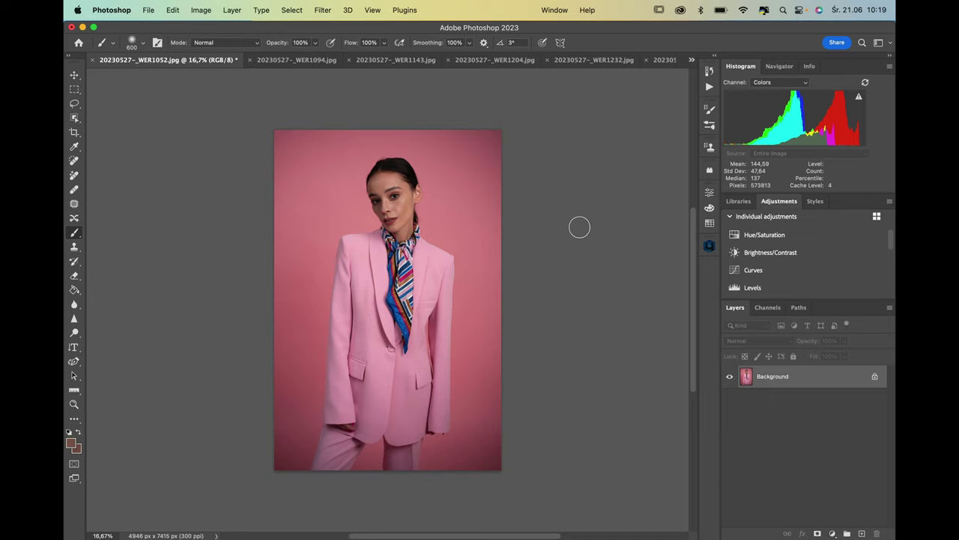
{"action": "left_click", "coordinate": [327, 11]}
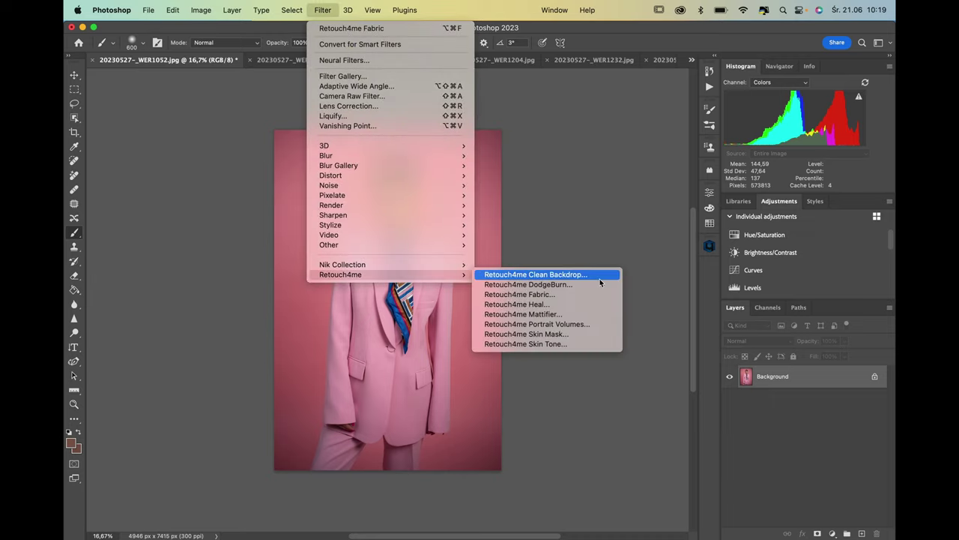
{"action": "left_click", "coordinate": [660, 237]}
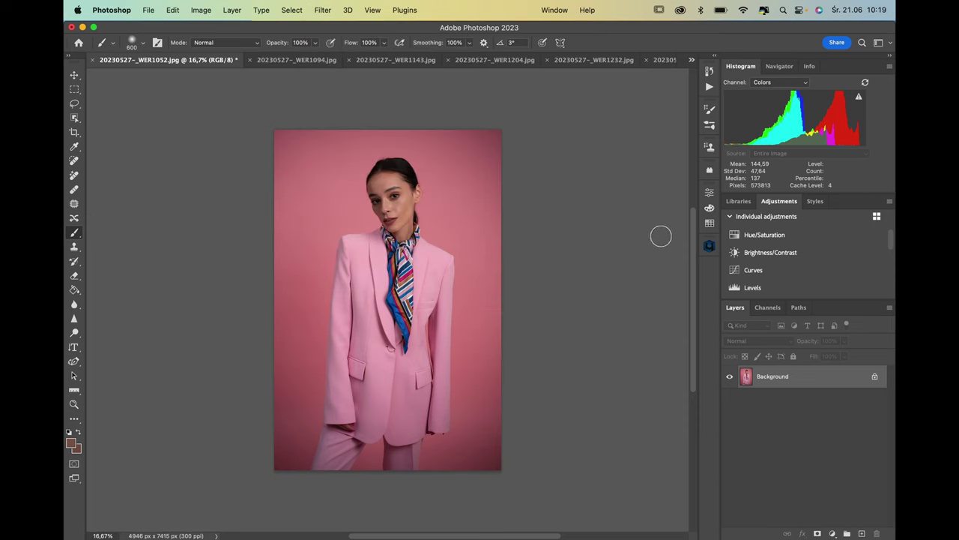
{"action": "left_click", "coordinate": [710, 246]}
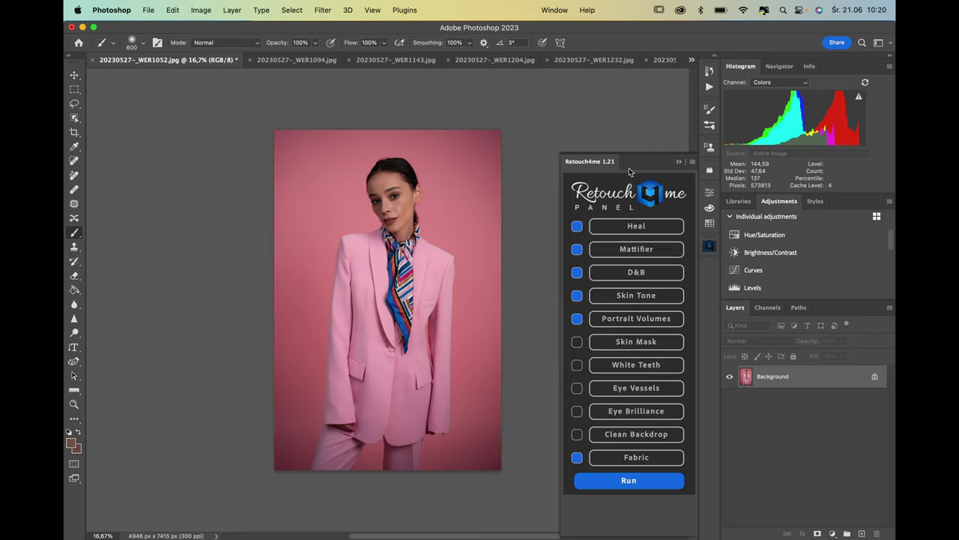
{"action": "left_click", "coordinate": [623, 81]}
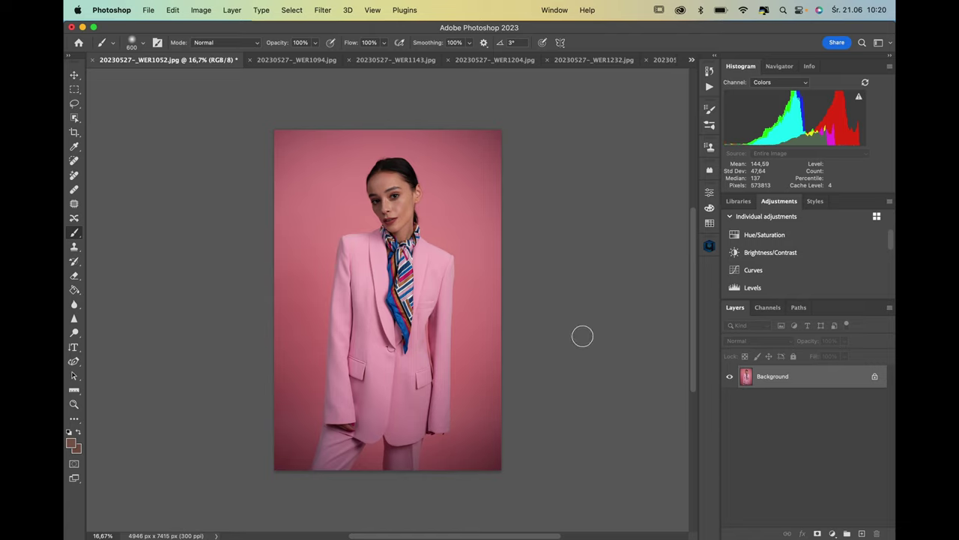
{"action": "left_click", "coordinate": [709, 246]}
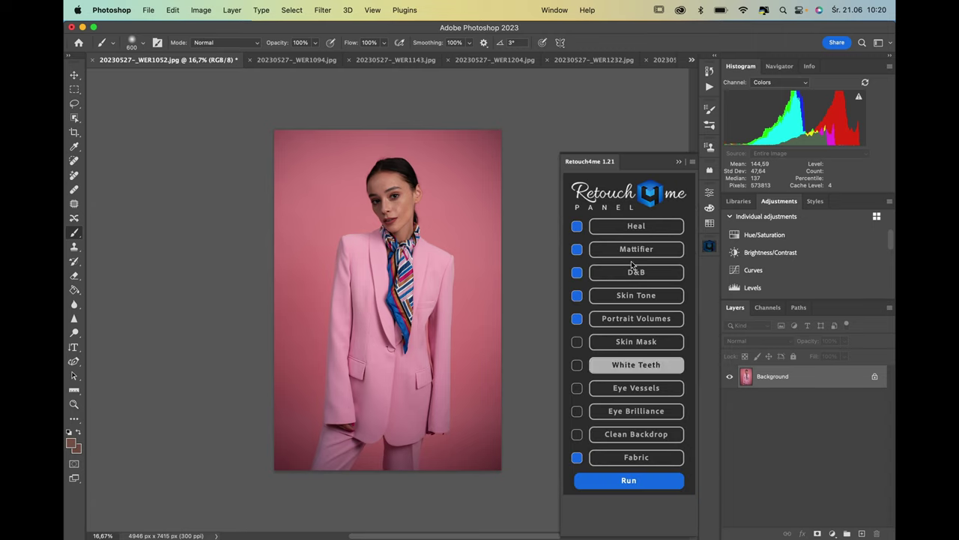
{"action": "left_click", "coordinate": [544, 162]}
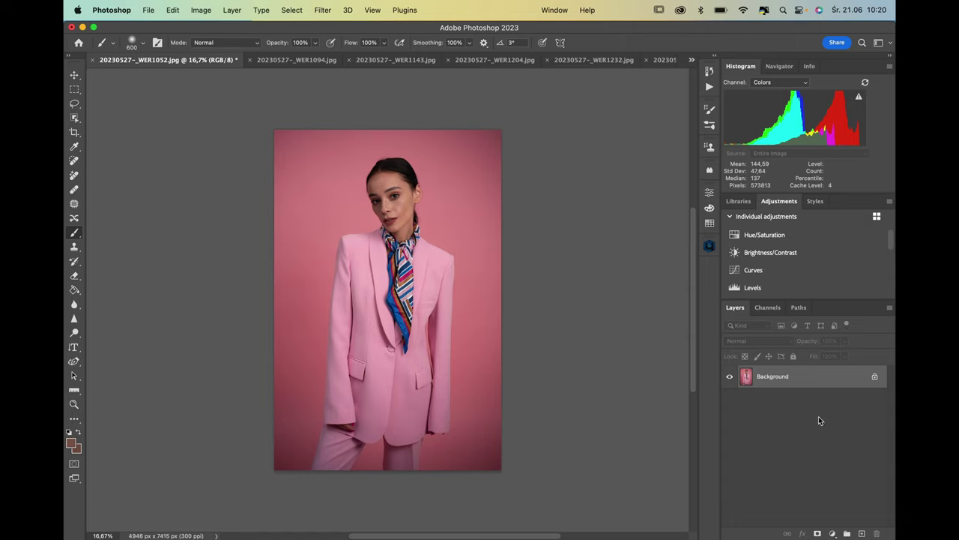
Step: Duplicate the Background layer and apply the Retouch4me Heal filter to the copy with Sensitivity at 100
{"action": "key", "text": "super+j"}
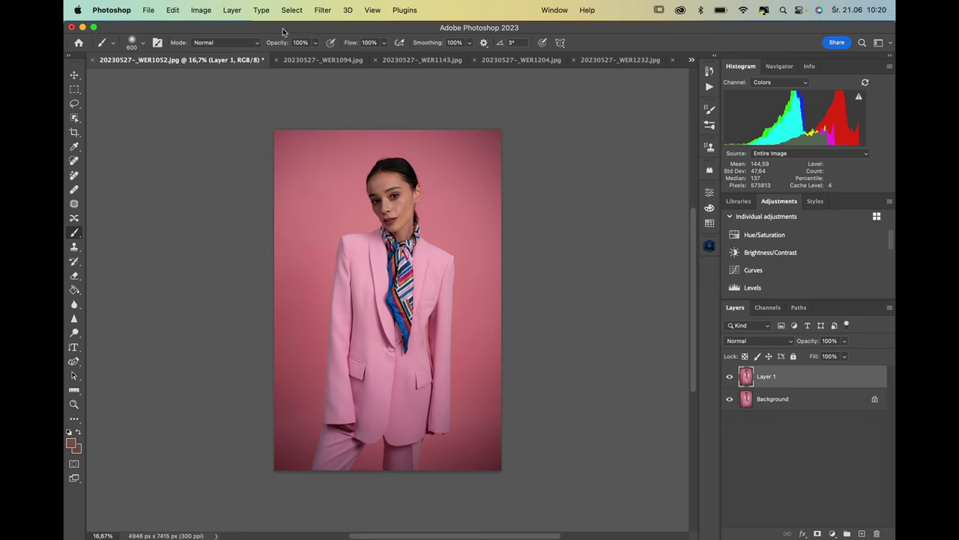
{"action": "left_click", "coordinate": [318, 10]}
{"action": "mouse_move", "coordinate": [337, 276]}
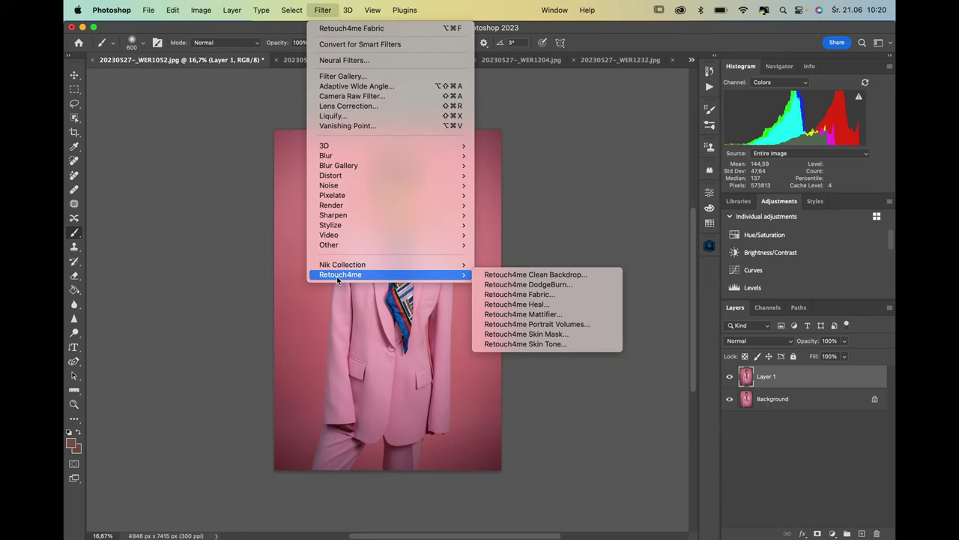
{"action": "left_click", "coordinate": [513, 304]}
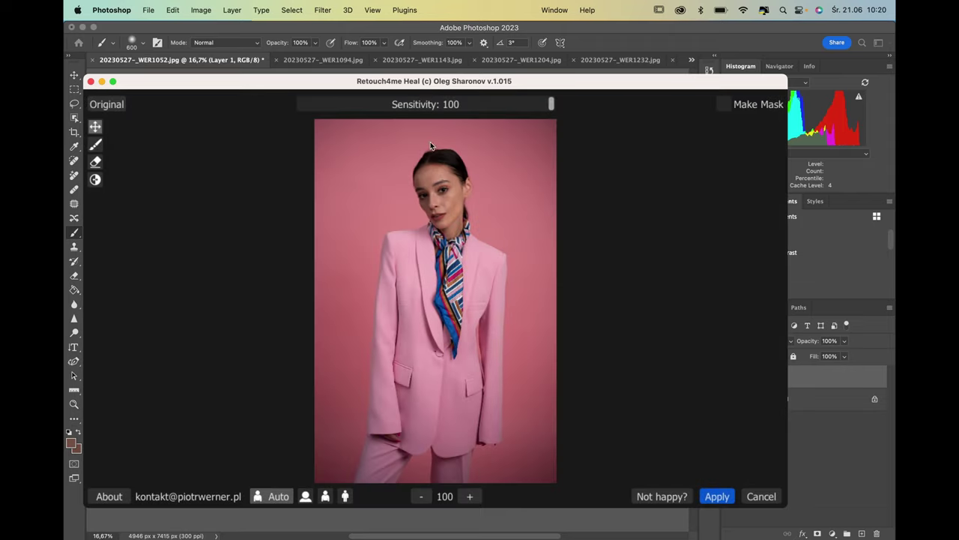
{"action": "left_click", "coordinate": [96, 144]}
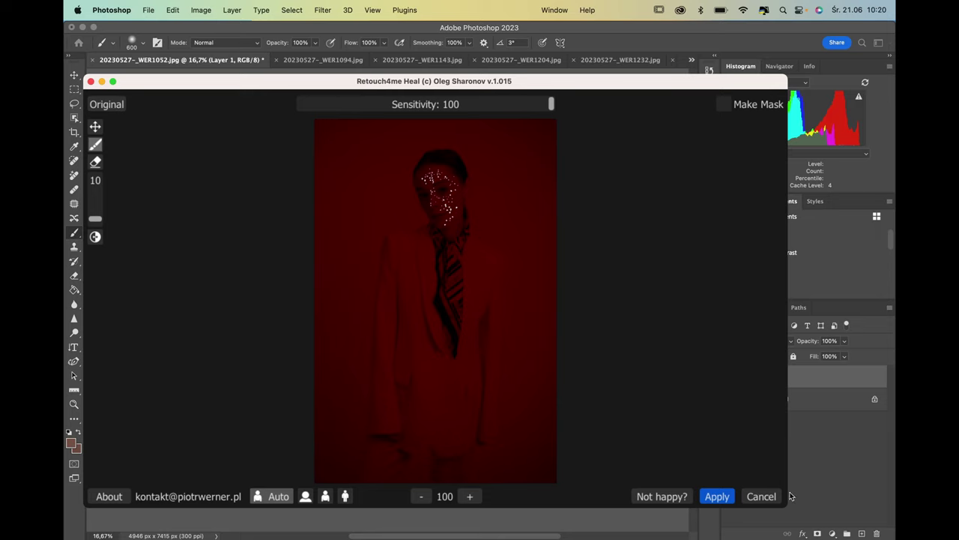
{"action": "left_click", "coordinate": [720, 496]}
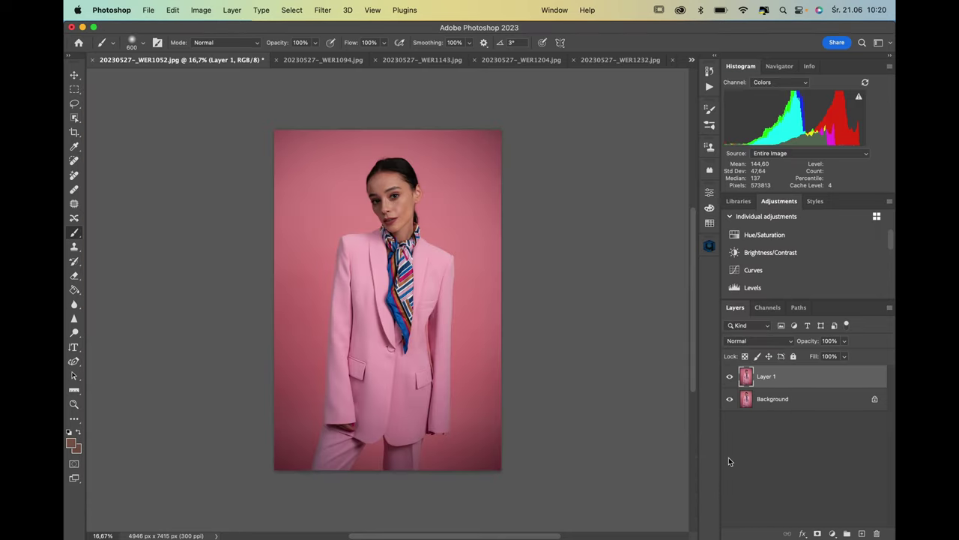
Step: Compare the model's face before and after healing by toggling the visibility of Layer 1
{"action": "key", "text": "super+plus"}
{"action": "key", "text": "super+plus"}
{"action": "left_click_drag", "start_coordinate": [576, 264], "coordinate": [575, 358]}
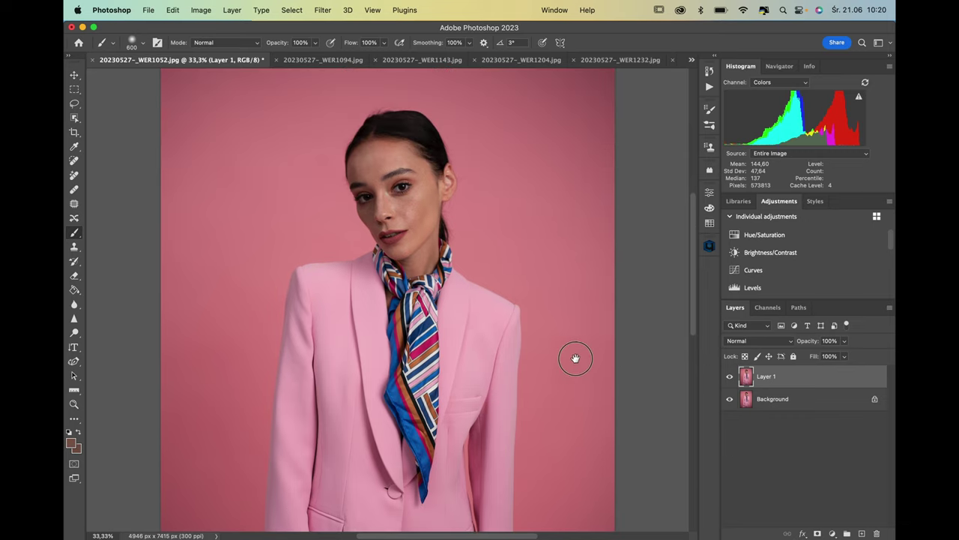
{"action": "left_click", "coordinate": [730, 376]}
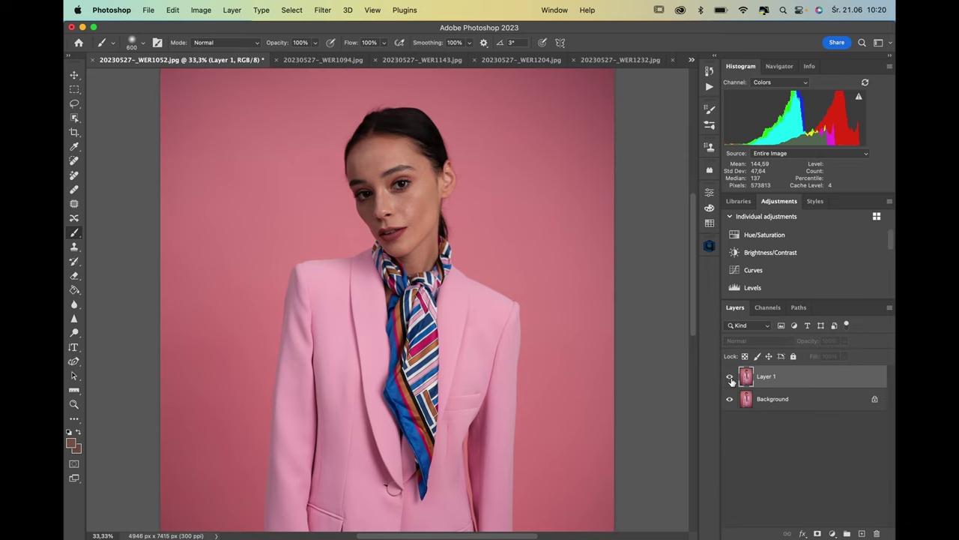
{"action": "left_click", "coordinate": [730, 377]}
{"action": "left_click", "coordinate": [729, 377]}
{"action": "left_click", "coordinate": [730, 376]}
{"action": "left_click", "coordinate": [730, 377]}
{"action": "left_click", "coordinate": [730, 377]}
{"action": "left_click", "coordinate": [730, 377]}
{"action": "left_click", "coordinate": [730, 377]}
{"action": "left_click", "coordinate": [730, 377]}
{"action": "left_click", "coordinate": [730, 377]}
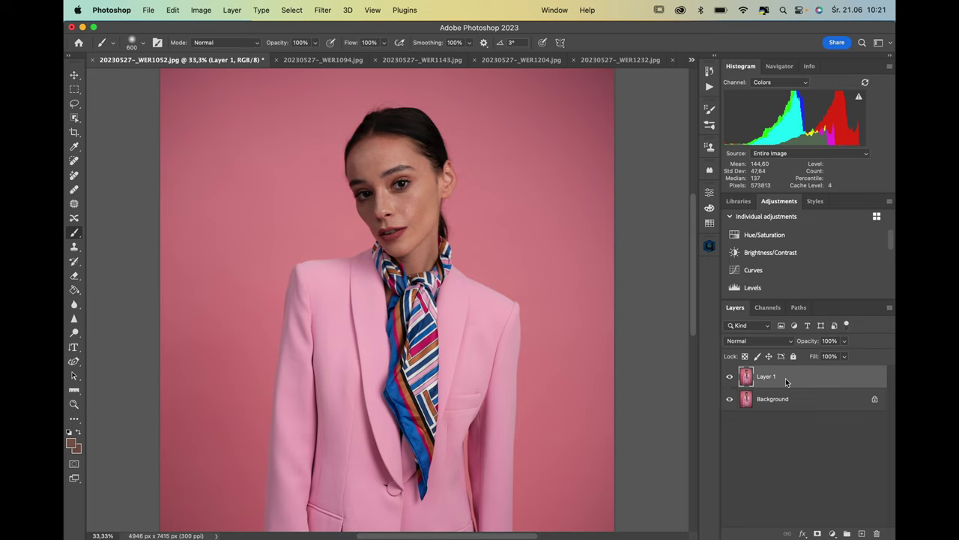
Step: Duplicate the healed layer, check the dodge-and-burn mask, and apply Retouch4me DodgeBurn with Warmth 0 and Blend 100
{"action": "key", "text": "super+j"}
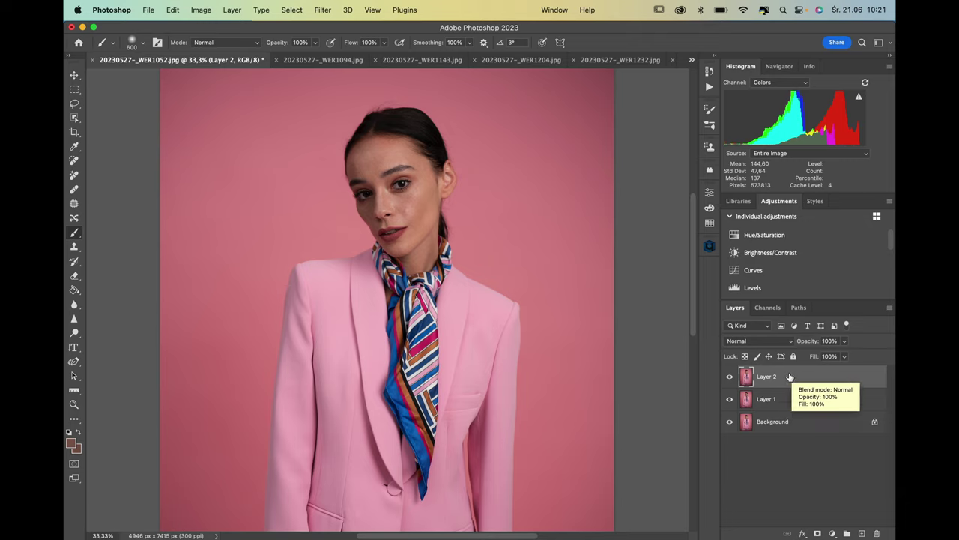
{"action": "left_click", "coordinate": [321, 10]}
{"action": "mouse_move", "coordinate": [342, 276]}
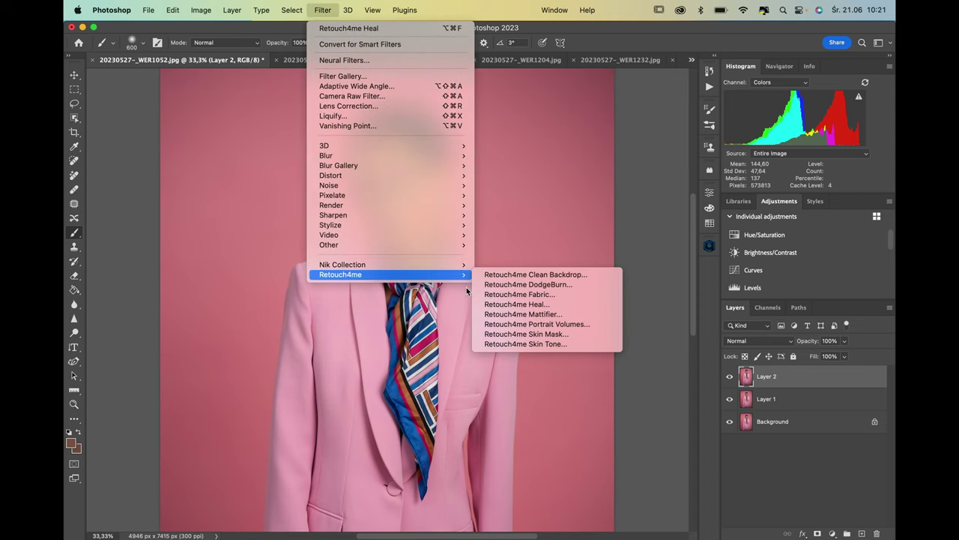
{"action": "left_click", "coordinate": [501, 291]}
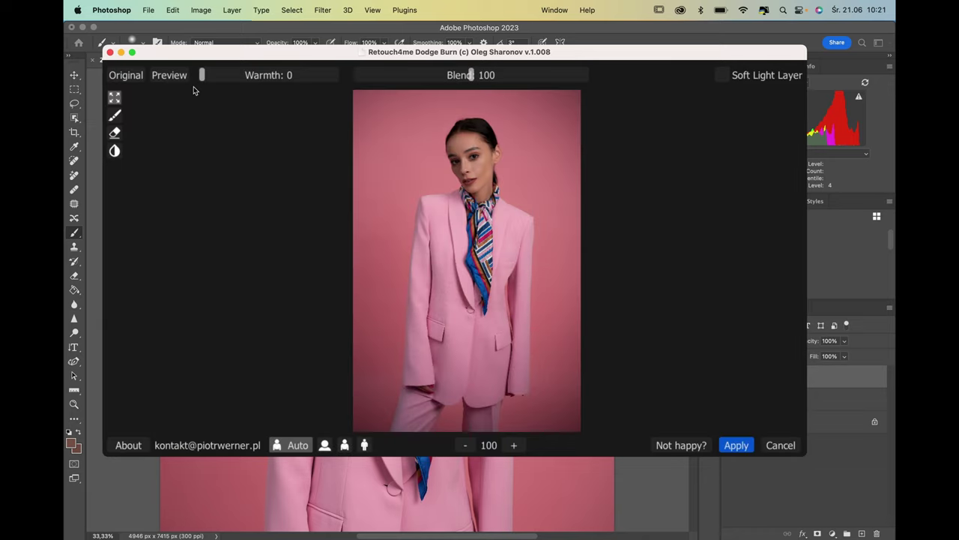
{"action": "left_click", "coordinate": [180, 80]}
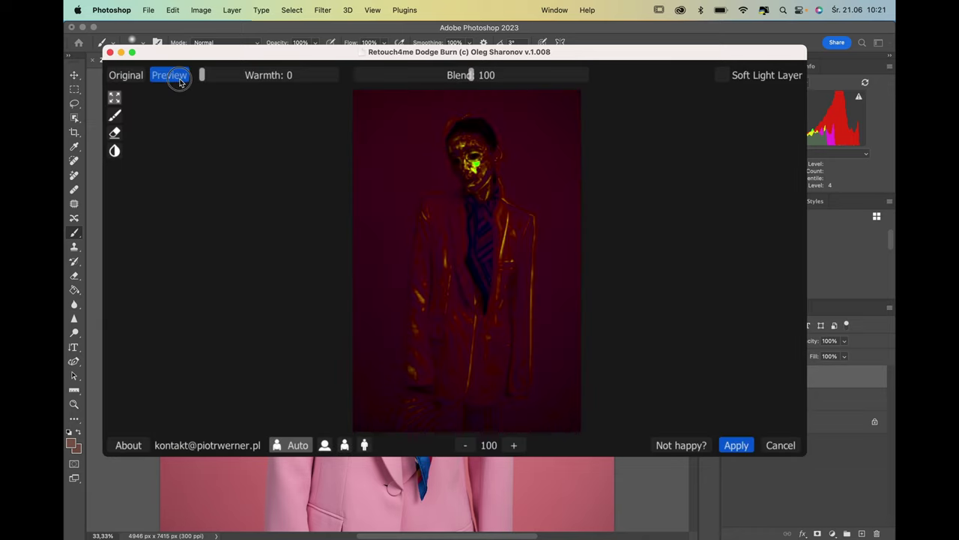
{"action": "left_click", "coordinate": [180, 81]}
{"action": "left_click", "coordinate": [179, 80]}
{"action": "left_click", "coordinate": [180, 80]}
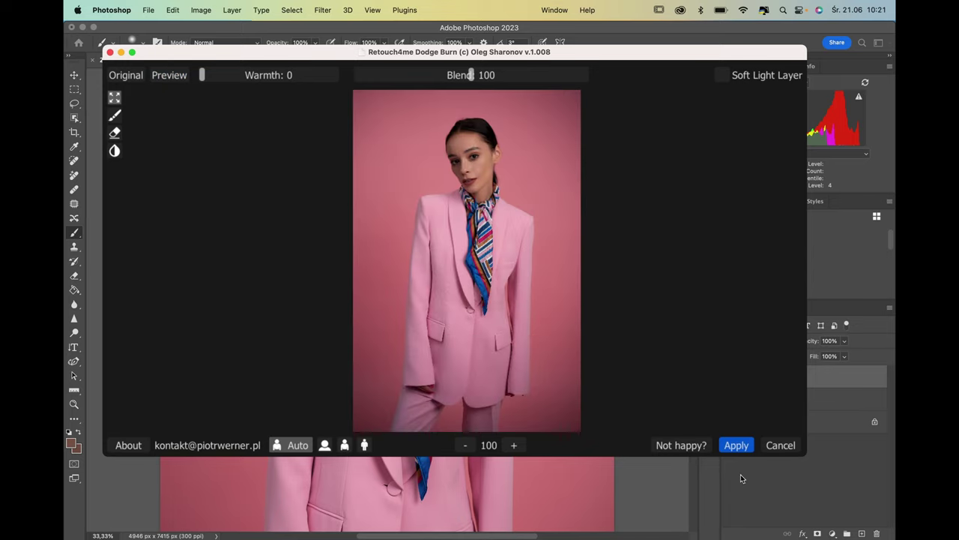
{"action": "left_click", "coordinate": [742, 447]}
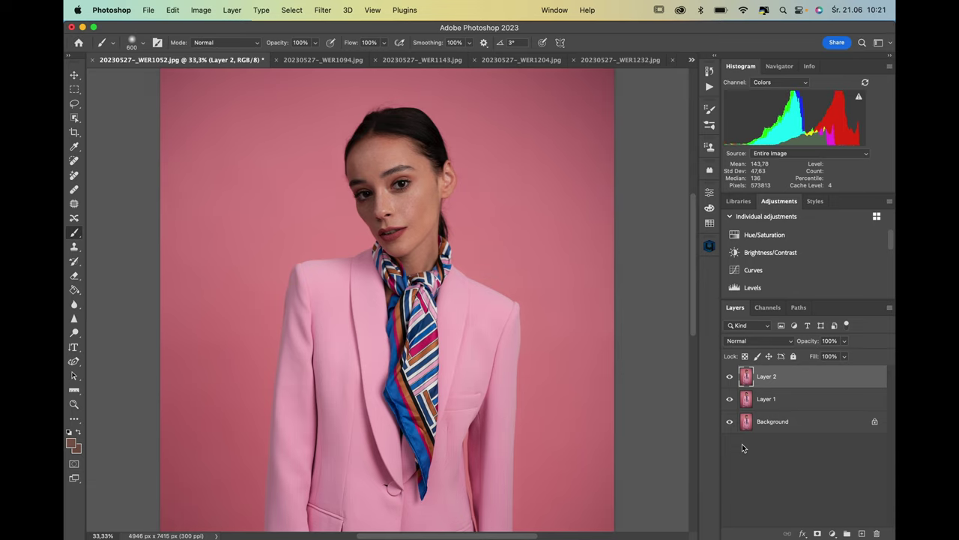
Step: Compare the skin before and after dodge and burn by toggling the visibility of Layer 2
{"action": "left_click", "coordinate": [730, 380]}
{"action": "left_click", "coordinate": [731, 380]}
{"action": "left_click", "coordinate": [730, 380]}
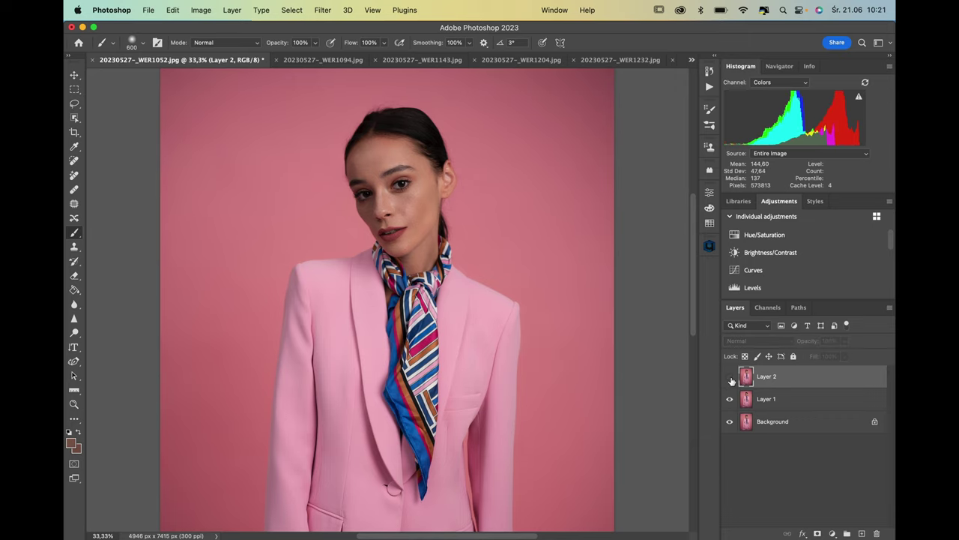
{"action": "left_click", "coordinate": [731, 380]}
{"action": "left_click", "coordinate": [731, 380]}
{"action": "left_click", "coordinate": [731, 380]}
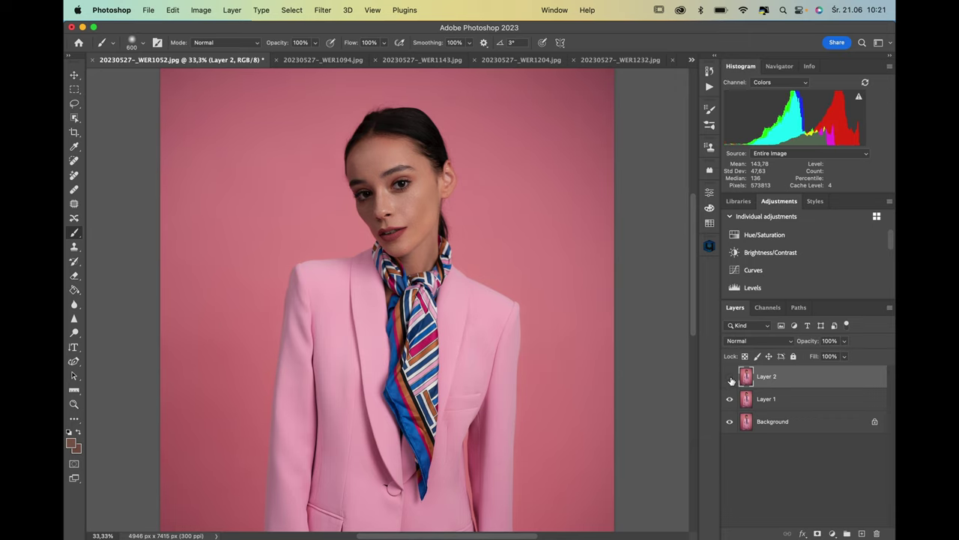
{"action": "left_click", "coordinate": [730, 380]}
{"action": "left_click", "coordinate": [731, 380]}
Step: Stamp all visible layers into a new layer above Layer 2 and open the Retouch4me Portrait Volumes filter on it
{"action": "key", "text": "super+alt+shift+e"}
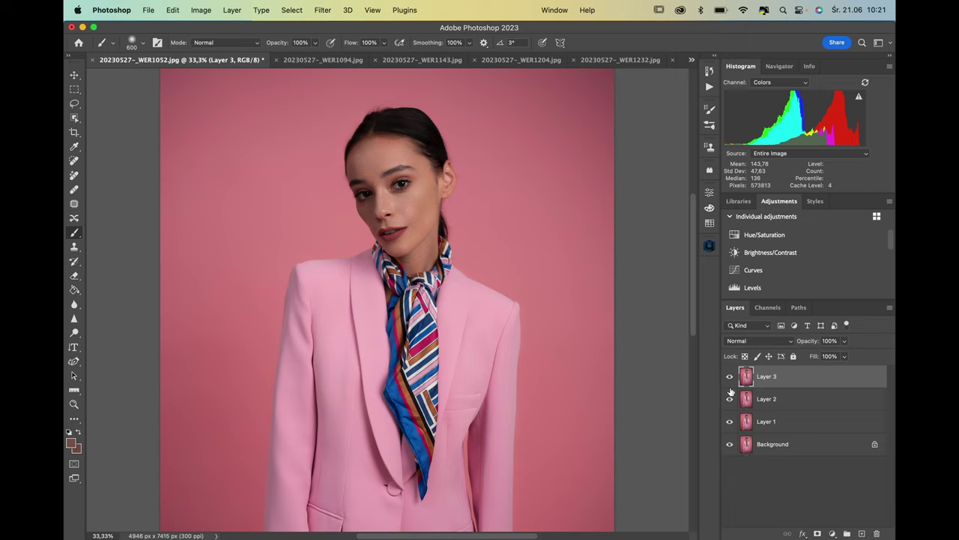
{"action": "left_click", "coordinate": [325, 14]}
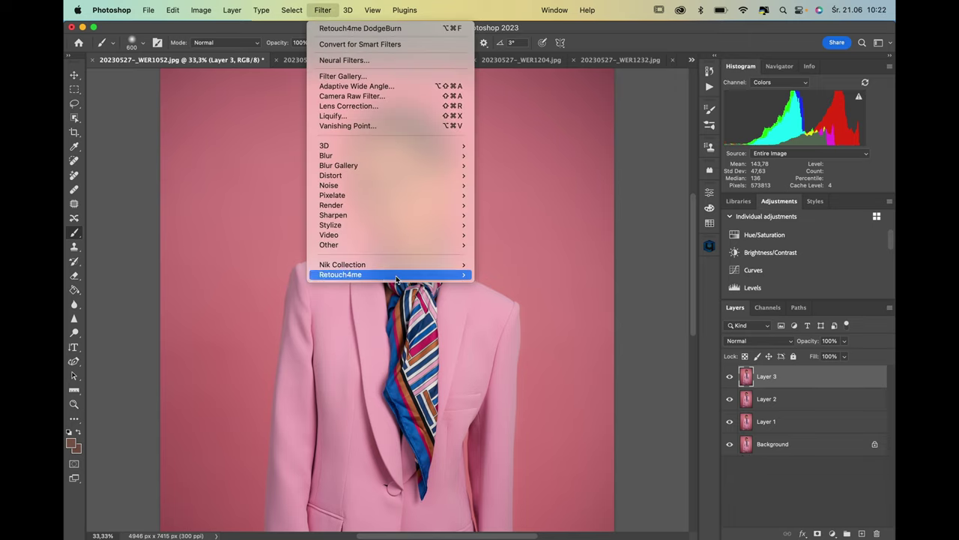
{"action": "mouse_move", "coordinate": [450, 275]}
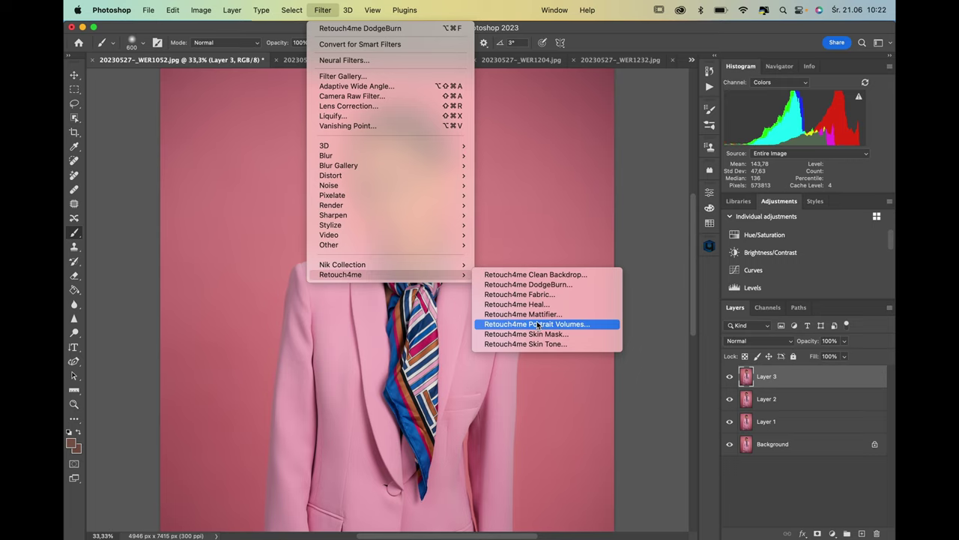
{"action": "left_click", "coordinate": [568, 183]}
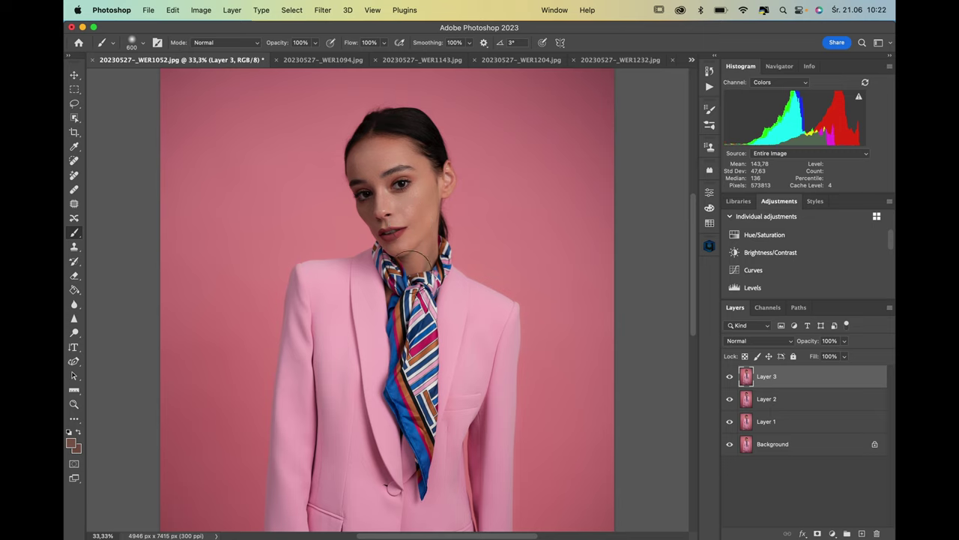
{"action": "left_click", "coordinate": [323, 11]}
{"action": "mouse_move", "coordinate": [350, 274]}
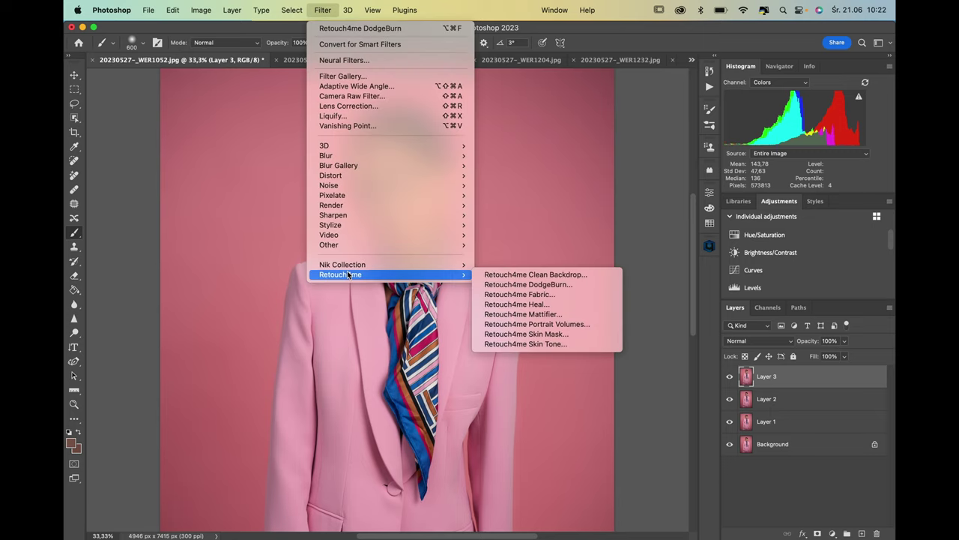
{"action": "left_click", "coordinate": [559, 325]}
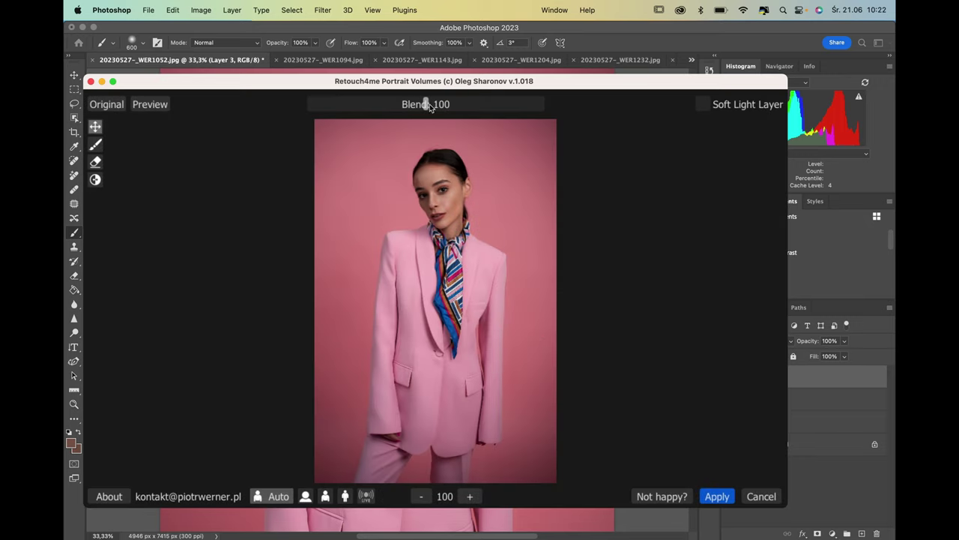
Step: Check the Portrait Volumes mask and compare the original photo with the filtered result at Blend 100
{"action": "left_click", "coordinate": [149, 105]}
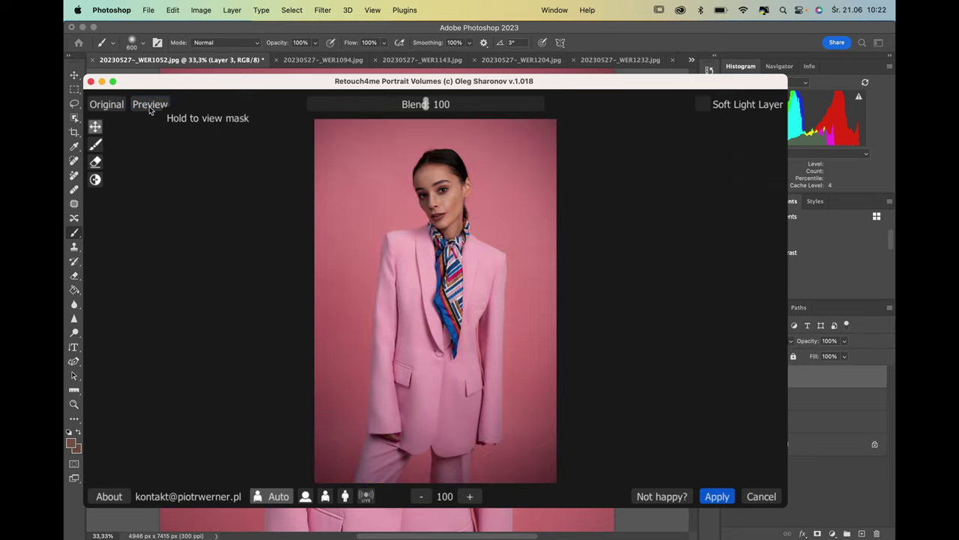
{"action": "left_click", "coordinate": [105, 109]}
{"action": "left_click", "coordinate": [105, 109]}
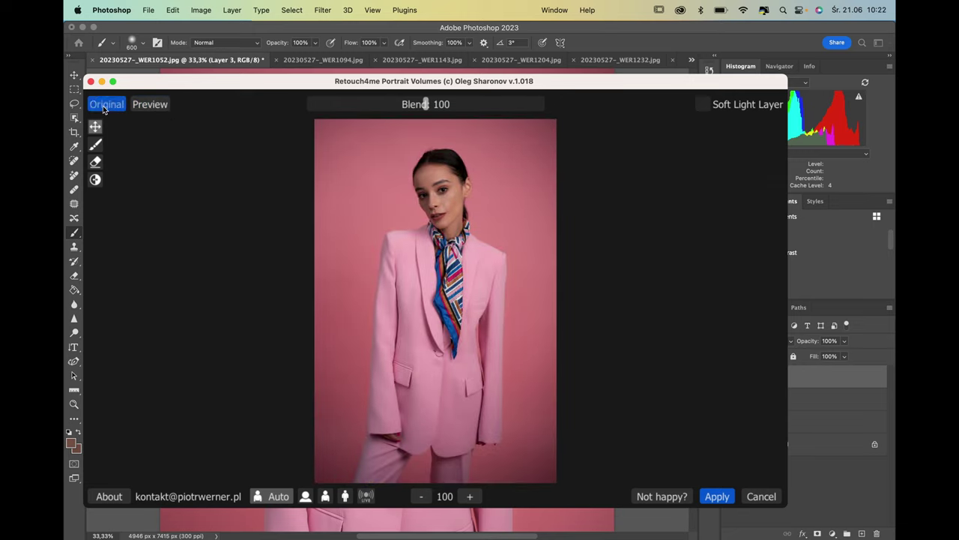
{"action": "left_click", "coordinate": [104, 109]}
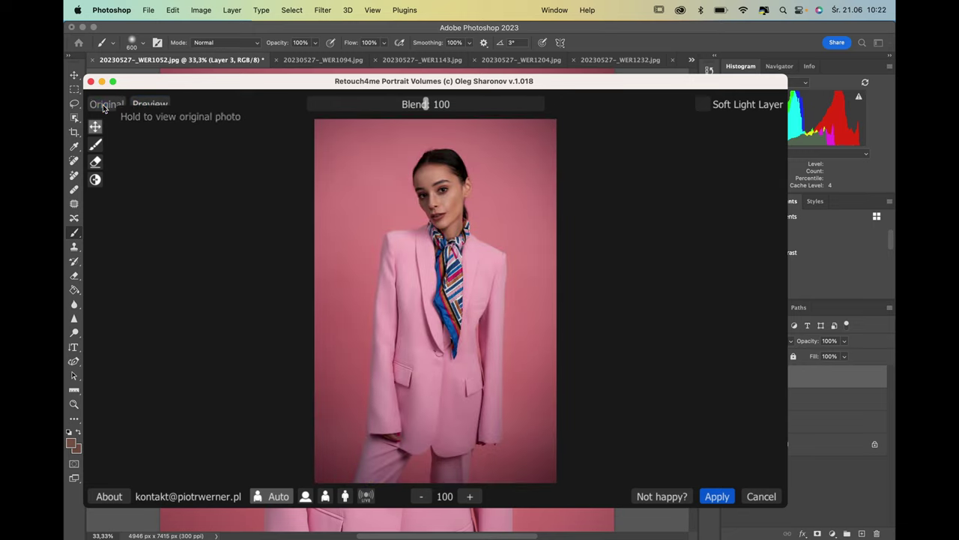
{"action": "left_click", "coordinate": [104, 108]}
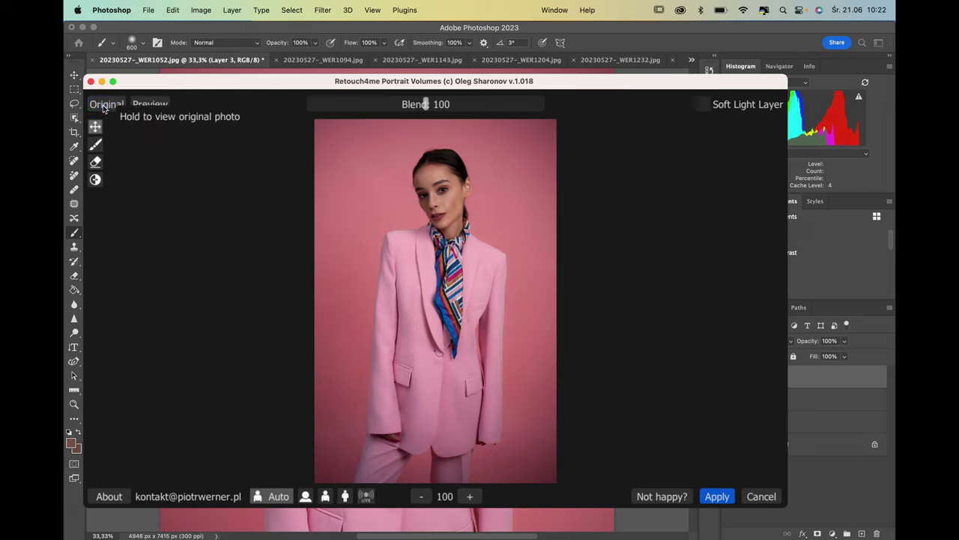
{"action": "left_click", "coordinate": [104, 109]}
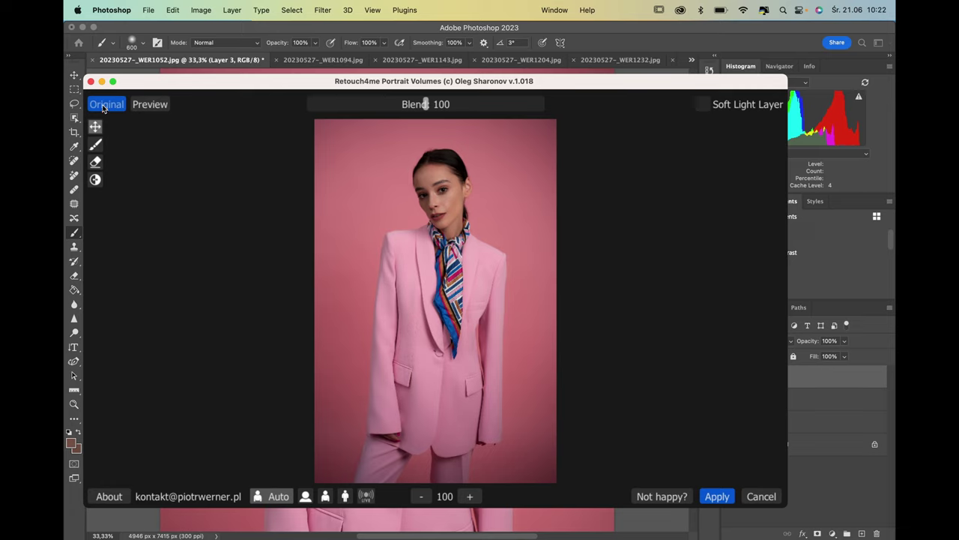
{"action": "left_click", "coordinate": [102, 105]}
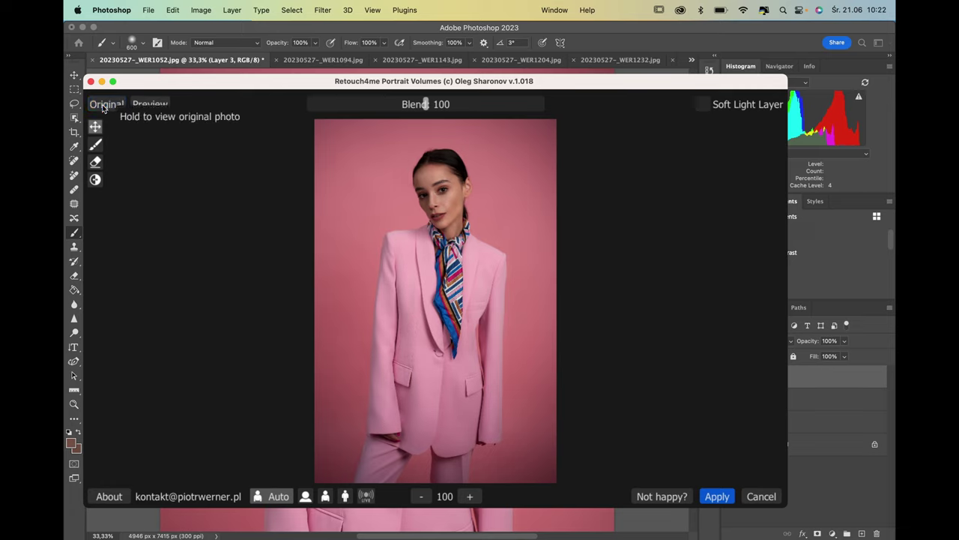
{"action": "left_click", "coordinate": [104, 105]}
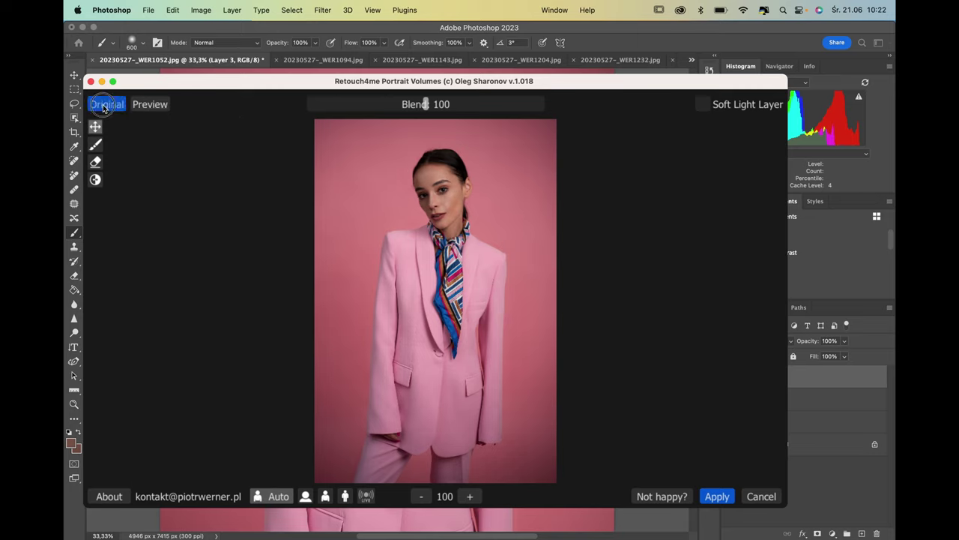
Step: Set the Portrait Volumes Blend to 30, compare it with the original photo, and apply the filter
{"action": "left_click", "coordinate": [360, 105]}
{"action": "left_click_drag", "start_coordinate": [360, 104], "coordinate": [346, 105]}
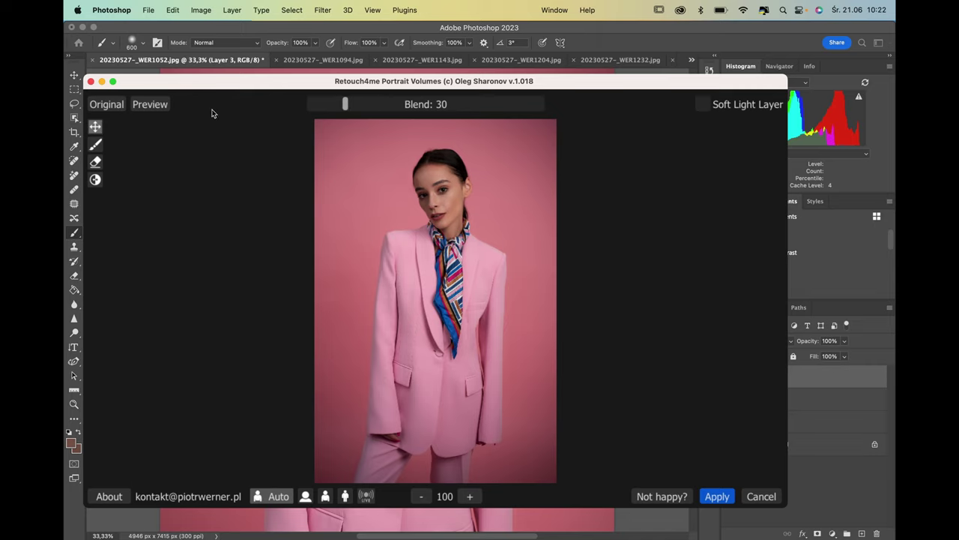
{"action": "left_click", "coordinate": [112, 106]}
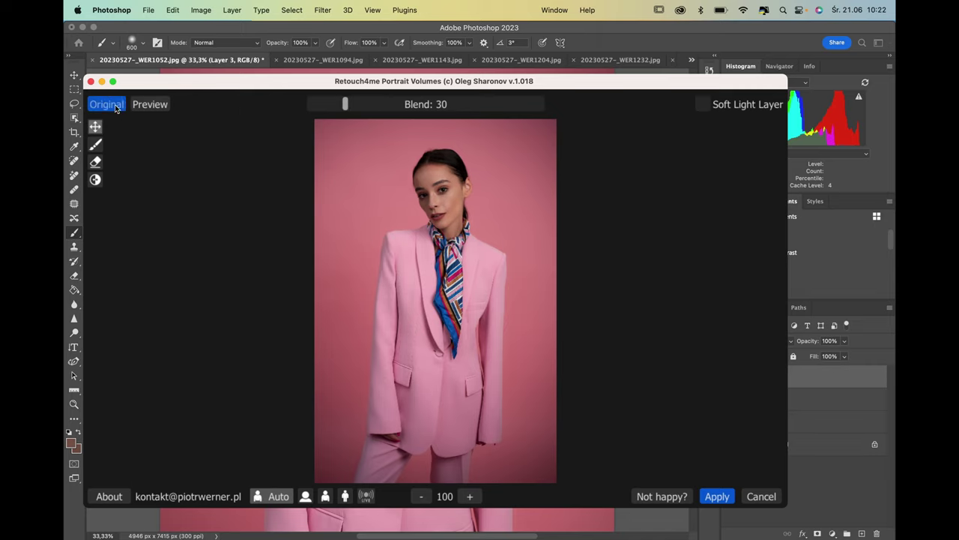
{"action": "left_click", "coordinate": [115, 107]}
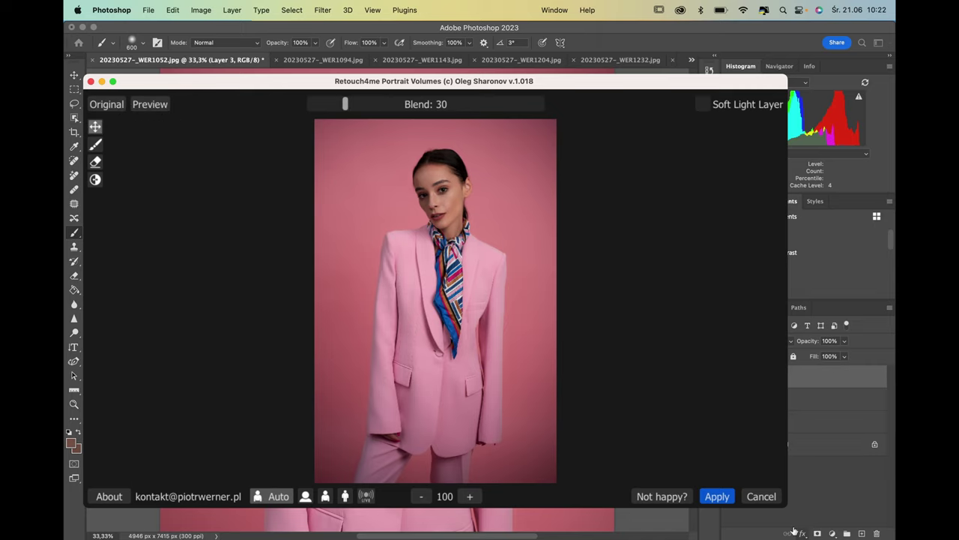
{"action": "left_click", "coordinate": [717, 495]}
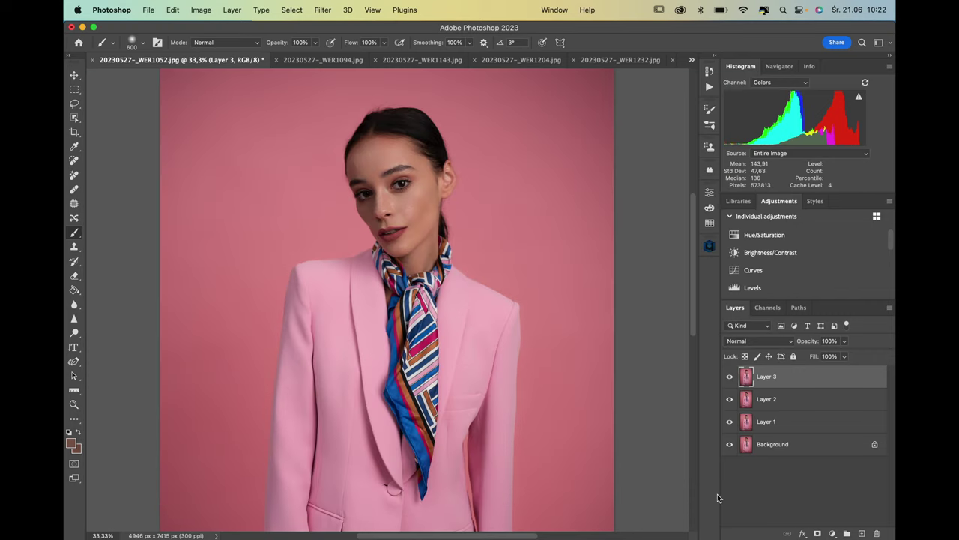
Step: Compare the portrait before and after Portrait Volumes by toggling the visibility of Layer 3
{"action": "left_click", "coordinate": [730, 378]}
{"action": "left_click", "coordinate": [730, 378]}
{"action": "left_click", "coordinate": [730, 379]}
{"action": "left_click", "coordinate": [730, 378]}
Step: Stamp the visible layers into a new layer, check the skin tone mask, and apply Retouch4me Skin Tone with Blend 100
{"action": "key", "text": "alt+shift+super+e"}
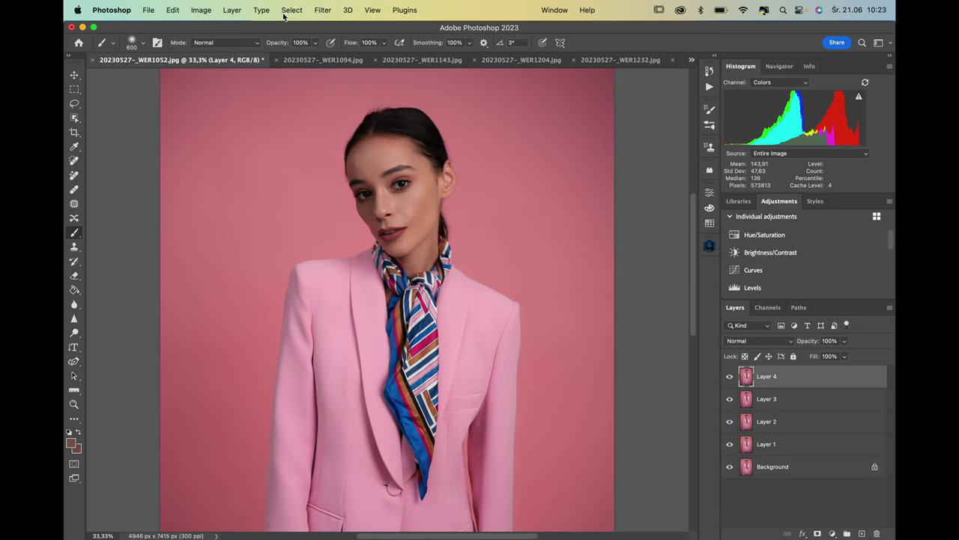
{"action": "left_click", "coordinate": [318, 12]}
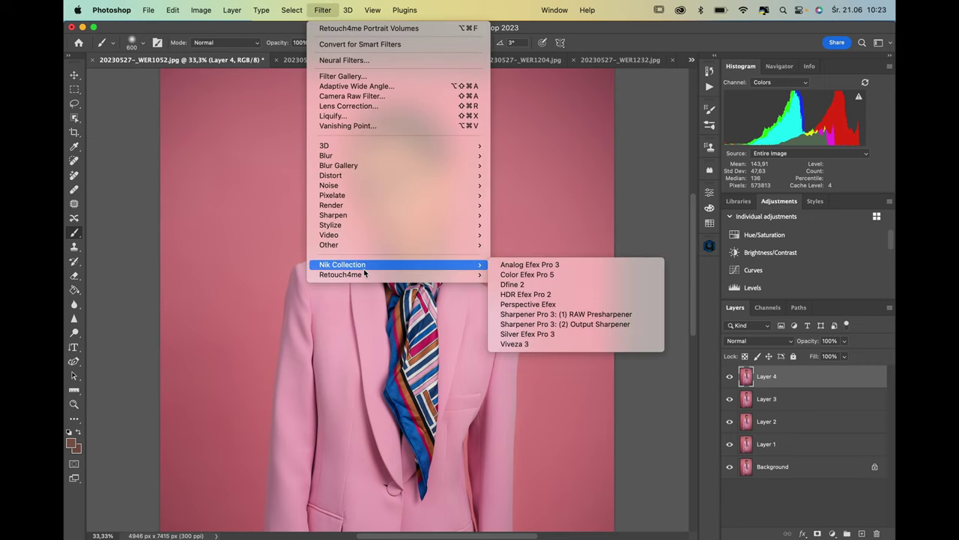
{"action": "mouse_move", "coordinate": [365, 278]}
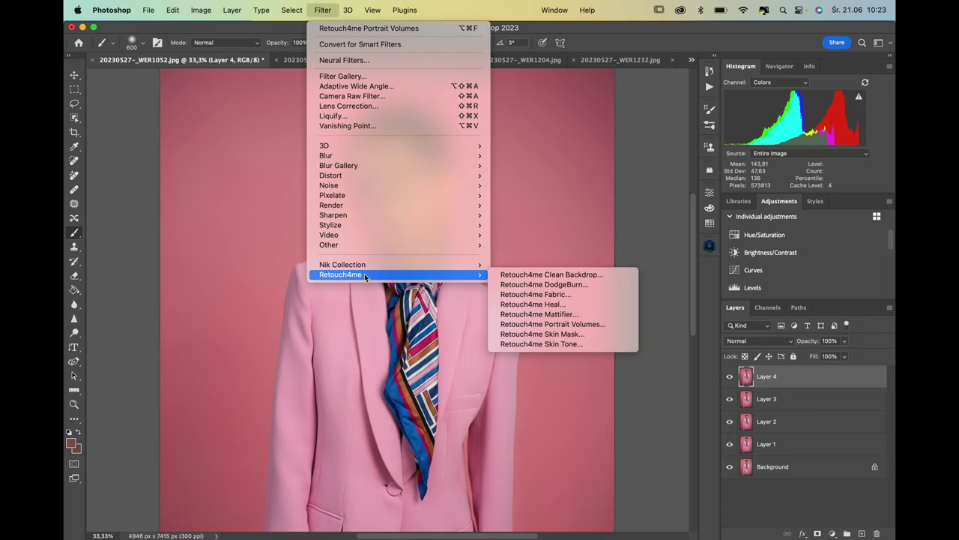
{"action": "left_click", "coordinate": [575, 345]}
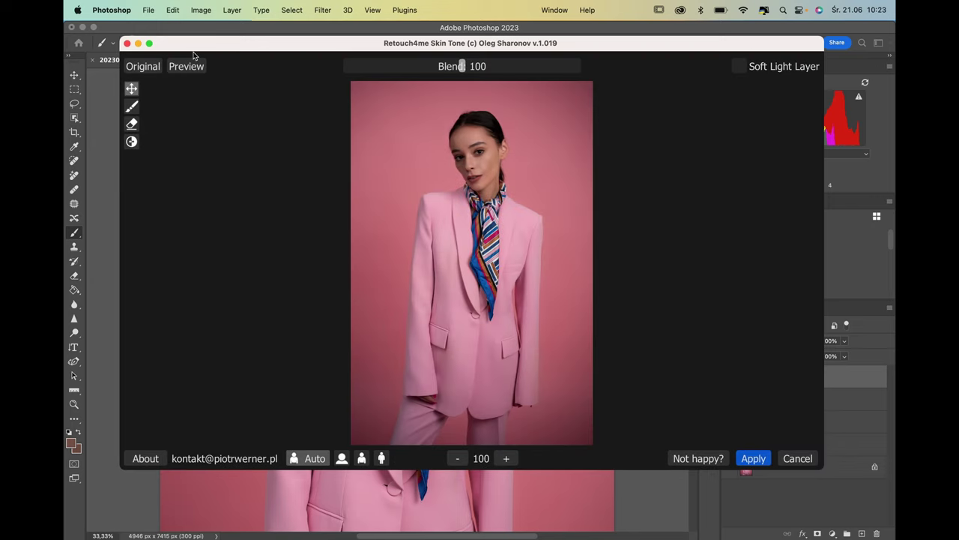
{"action": "left_click", "coordinate": [182, 66]}
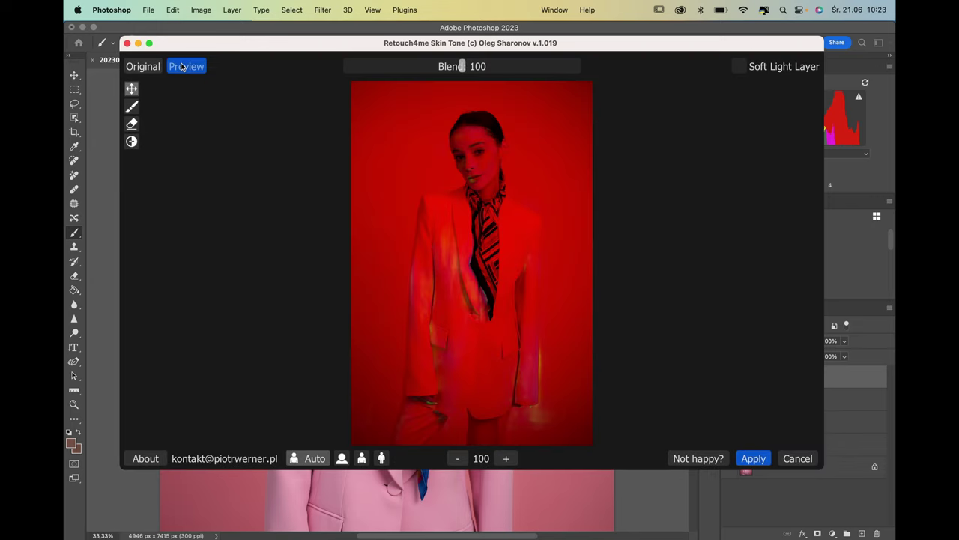
{"action": "left_click", "coordinate": [182, 67]}
{"action": "left_click", "coordinate": [182, 67]}
{"action": "left_click", "coordinate": [182, 67]}
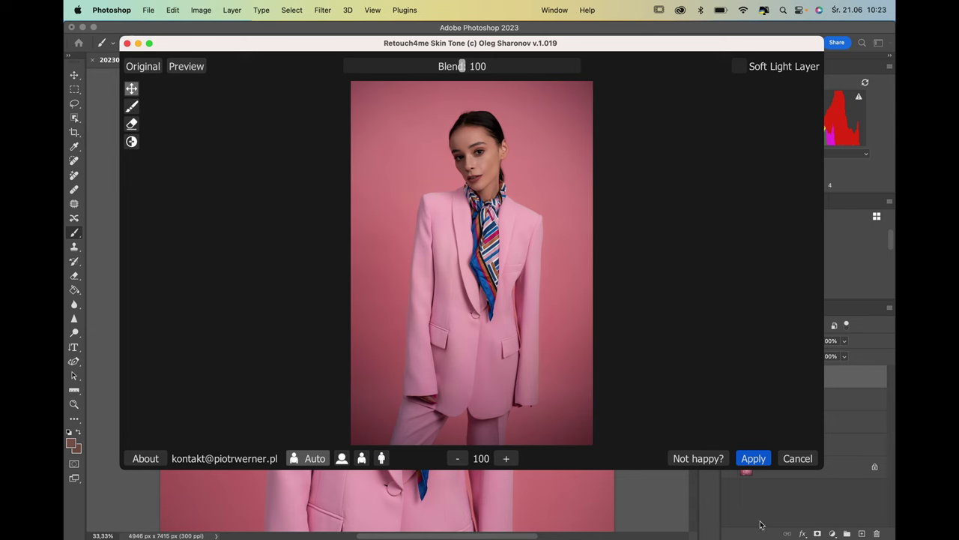
{"action": "left_click", "coordinate": [753, 458]}
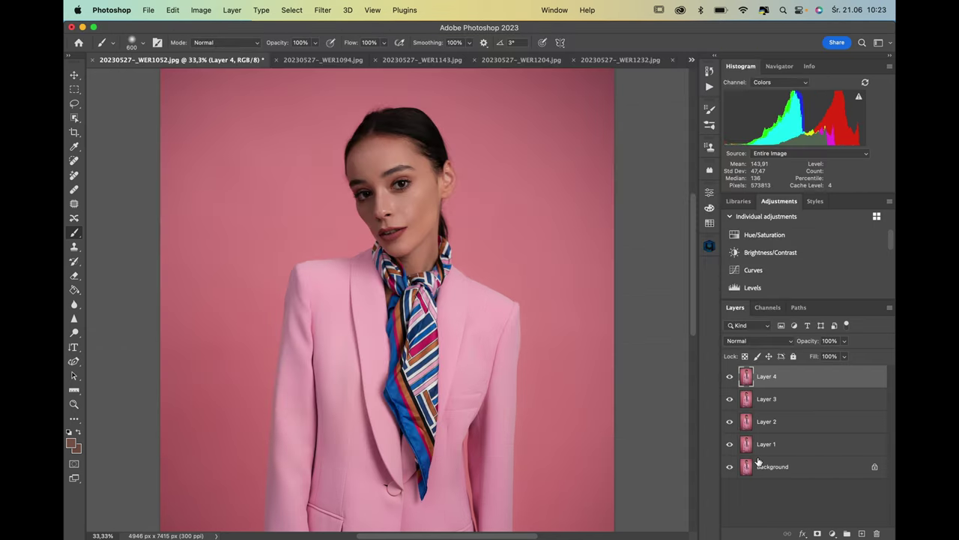
Step: Compare the model's face close up before and after the skin tone correction by toggling the visibility of Layer 4
{"action": "key", "text": "super+plus"}
{"action": "key", "text": "super+plus"}
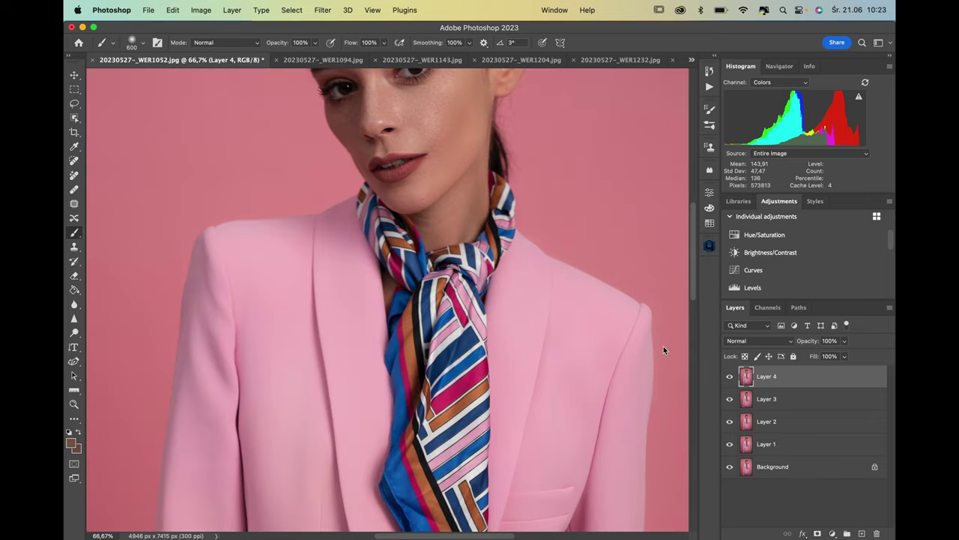
{"action": "left_click_drag", "start_coordinate": [544, 252], "coordinate": [530, 389]}
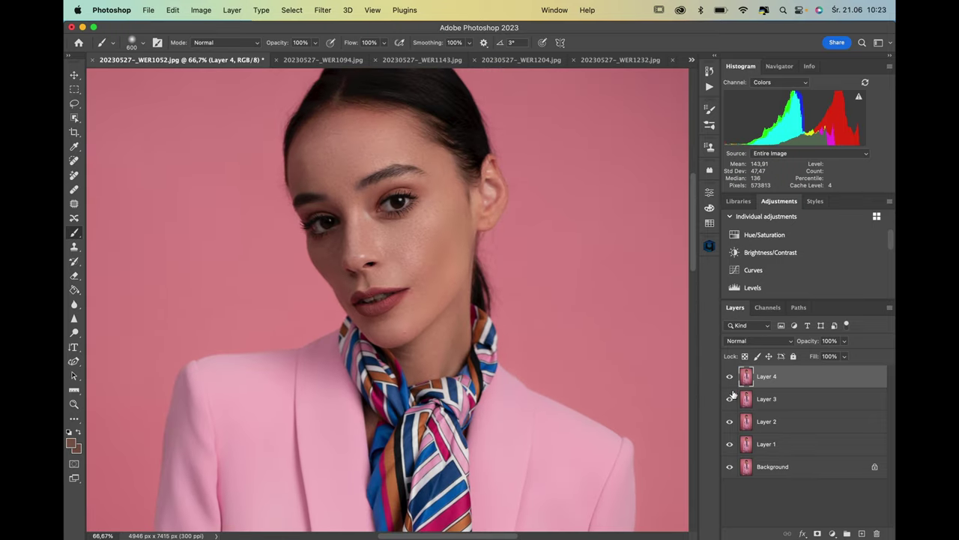
{"action": "left_click", "coordinate": [730, 376]}
{"action": "left_click", "coordinate": [731, 377]}
{"action": "left_click", "coordinate": [731, 377]}
{"action": "left_click", "coordinate": [730, 377]}
{"action": "left_click", "coordinate": [731, 379]}
{"action": "left_click", "coordinate": [732, 378]}
{"action": "left_click", "coordinate": [731, 378]}
{"action": "left_click", "coordinate": [731, 378]}
{"action": "key", "text": "super+minus"}
{"action": "key", "text": "super+minus"}
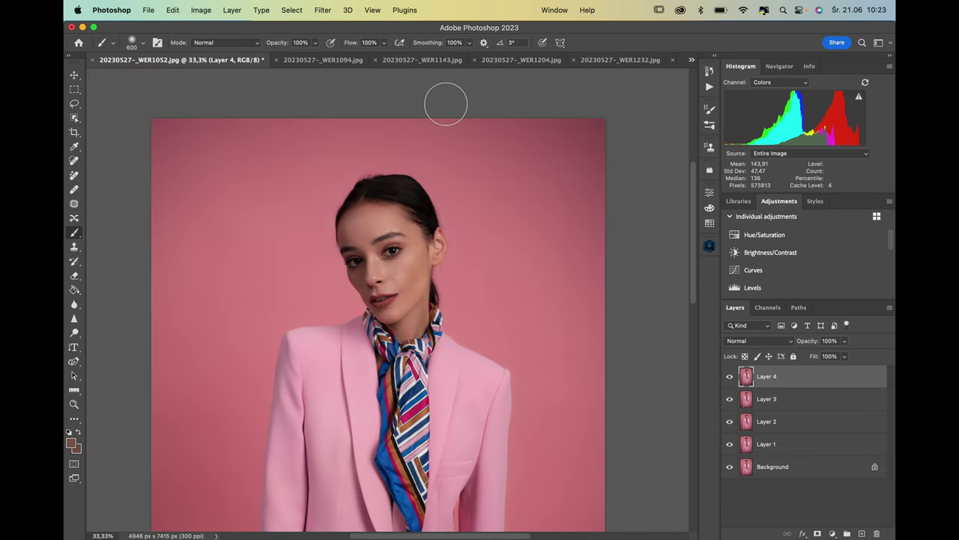
Step: Stamp the visible layers into a new layer above Layer 4 and open the Retouch4me Mattifier filter on it
{"action": "key", "text": "super+alt+shift+e"}
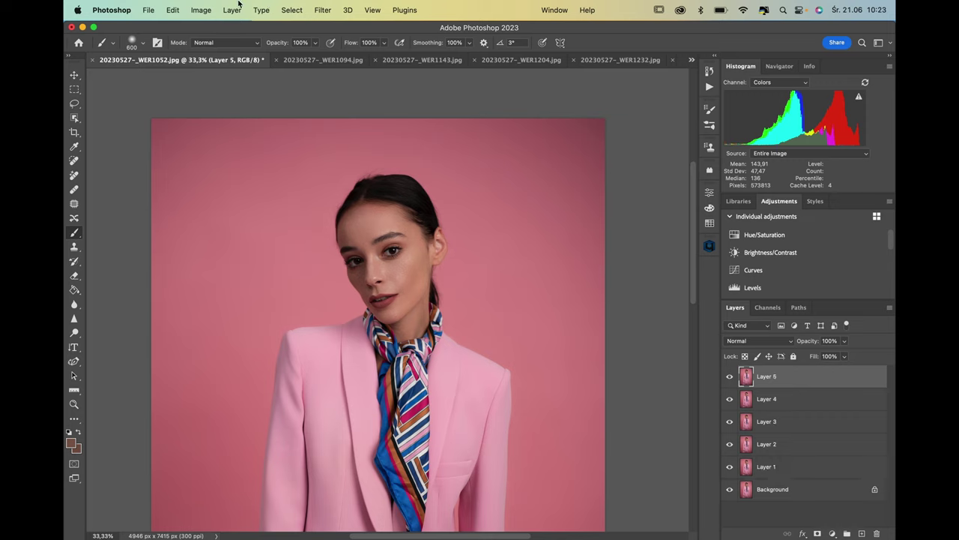
{"action": "left_click", "coordinate": [329, 11]}
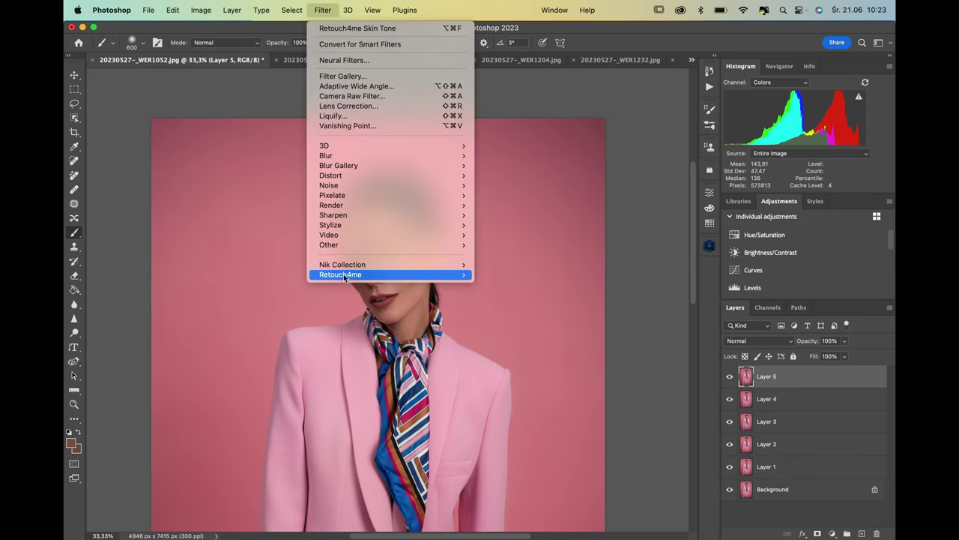
{"action": "mouse_move", "coordinate": [345, 278]}
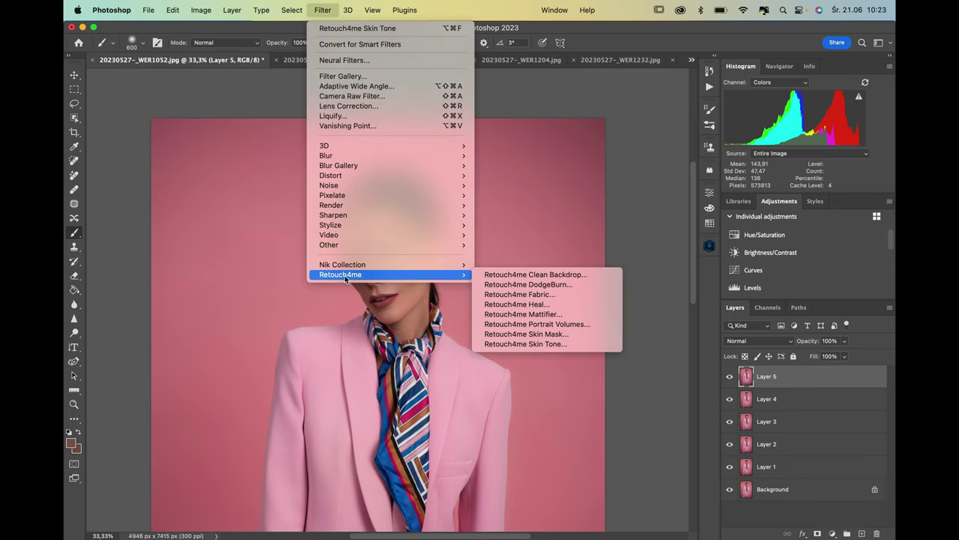
{"action": "left_click", "coordinate": [526, 313]}
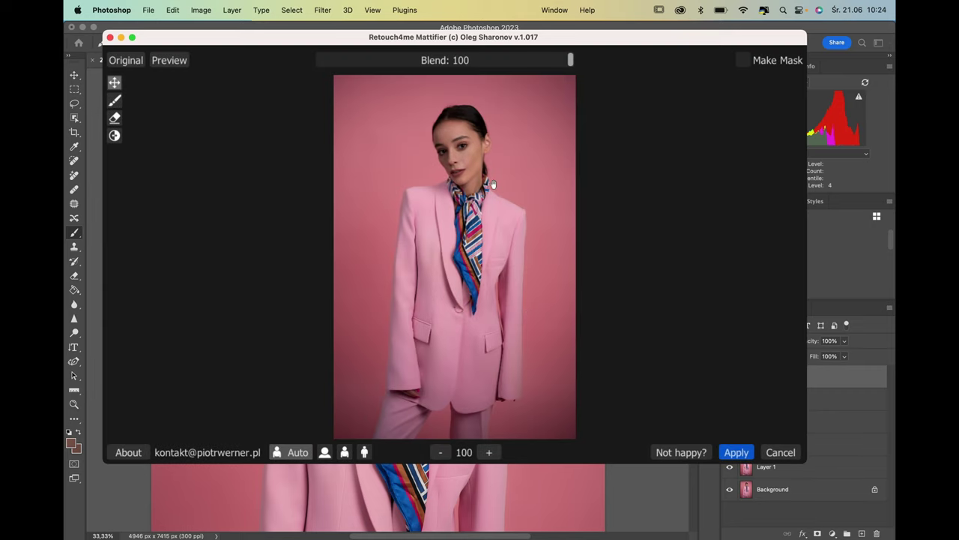
Step: Set the Mattifier Blend to 37 and compare the result with the original photo
{"action": "left_click", "coordinate": [453, 60]}
{"action": "left_click_drag", "start_coordinate": [452, 62], "coordinate": [435, 63]}
{"action": "left_click", "coordinate": [131, 63]}
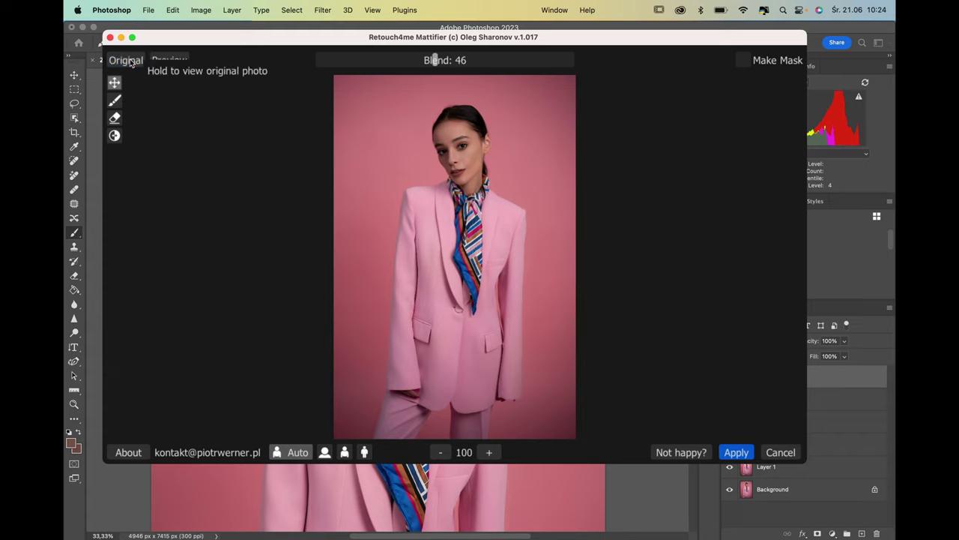
{"action": "left_click", "coordinate": [412, 63]}
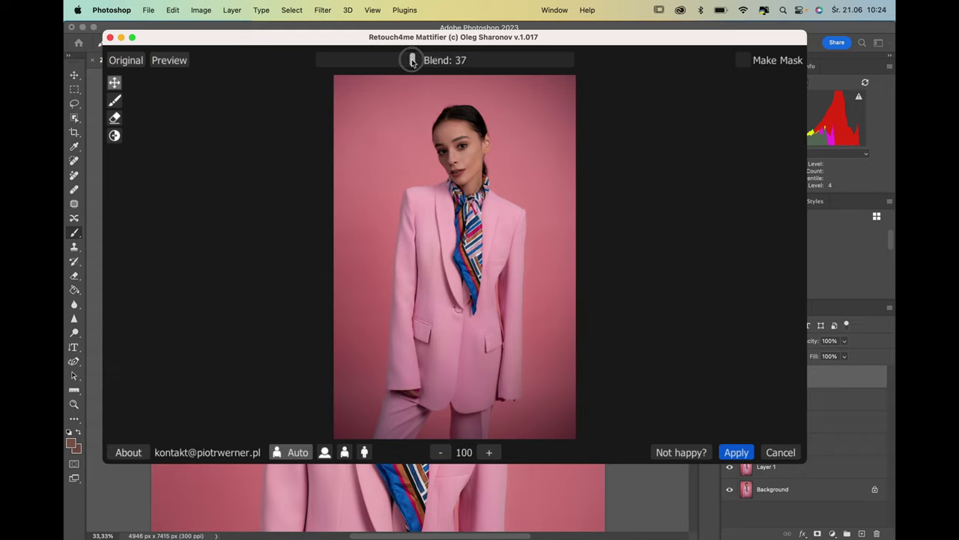
{"action": "left_click", "coordinate": [133, 62]}
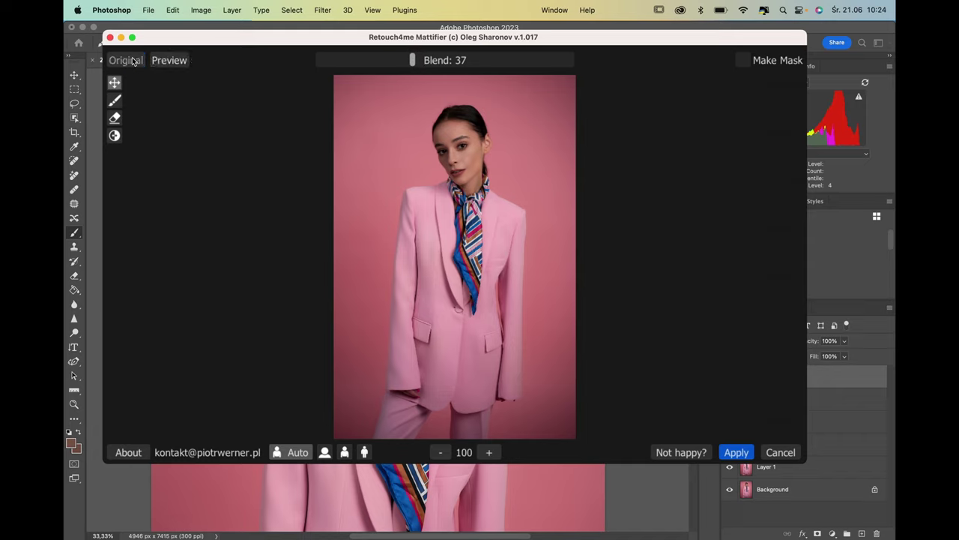
{"action": "left_click", "coordinate": [134, 62]}
{"action": "left_click", "coordinate": [134, 63]}
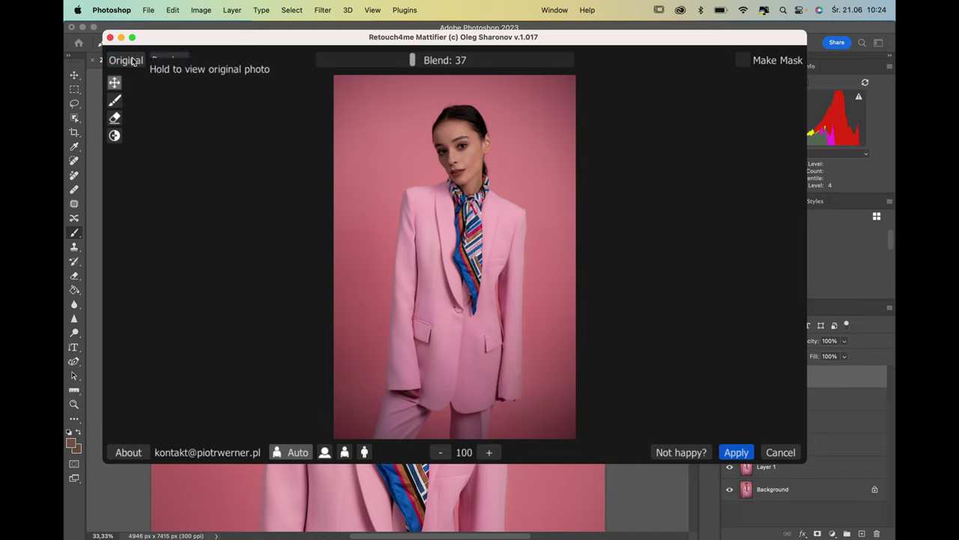
Step: Apply the Mattifier filter and compare the result by toggling the visibility of Layer 5
{"action": "left_click", "coordinate": [744, 454]}
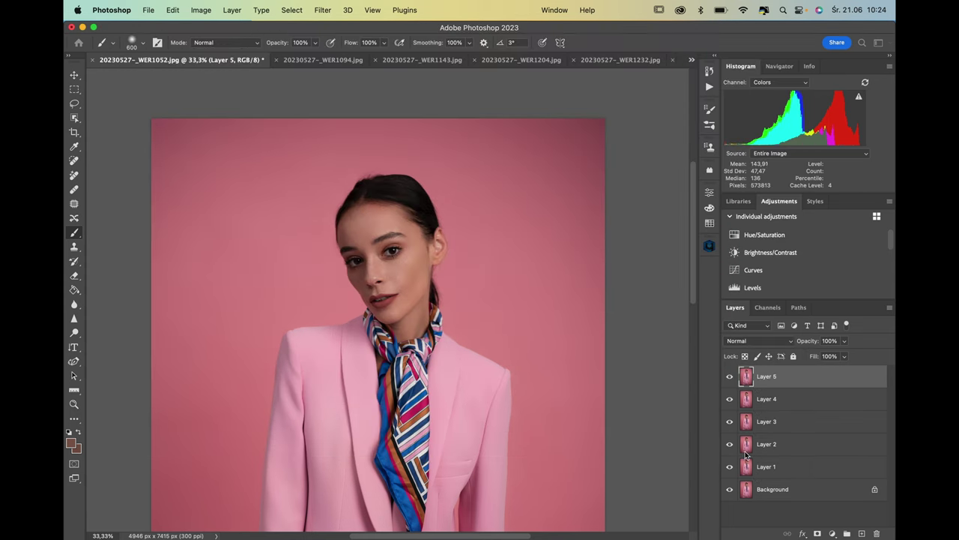
{"action": "left_click", "coordinate": [731, 377]}
{"action": "left_click", "coordinate": [730, 377]}
{"action": "left_click", "coordinate": [731, 377]}
{"action": "left_click", "coordinate": [730, 377]}
{"action": "key", "text": "super+minus"}
{"action": "key", "text": "super+minus"}
{"action": "key", "text": "super+minus"}
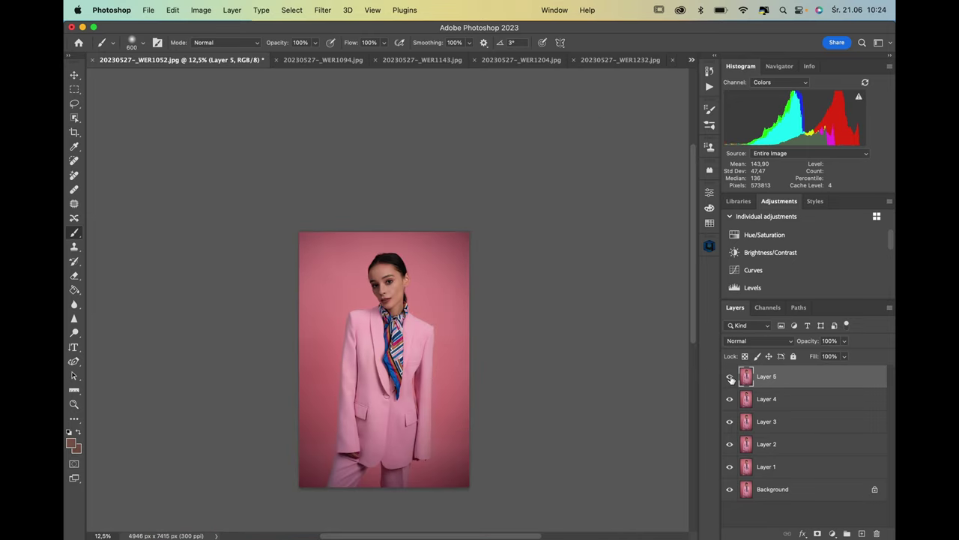
Step: Stamp the visible layers into a new layer above Layer 5 and apply Retouch4me Fabric with Blend 100, comparing it with the original
{"action": "key", "text": "super+plus"}
{"action": "key", "text": "super+plus"}
{"action": "scroll", "coordinate": [553, 339], "scroll_direction": "down", "scroll_amount": 3}
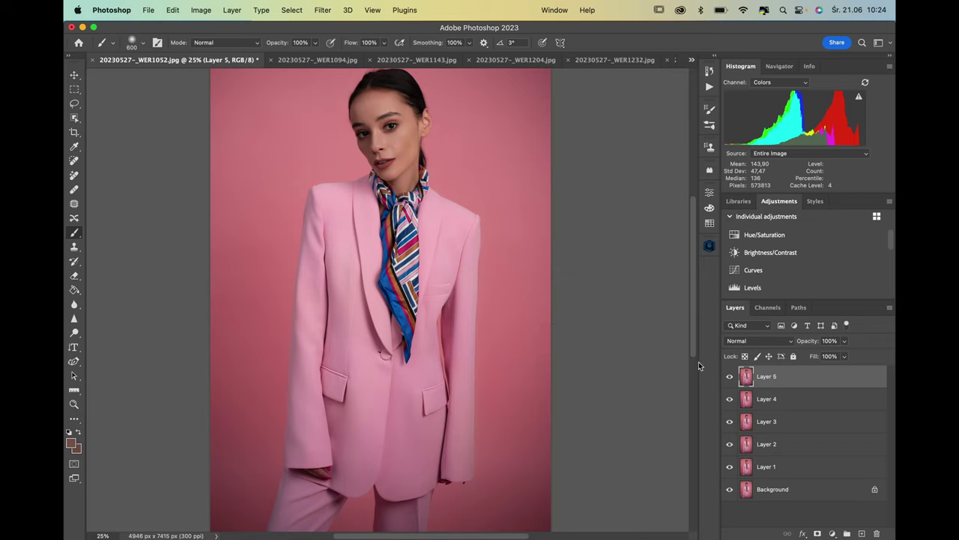
{"action": "key", "text": "super+alt+shift+e"}
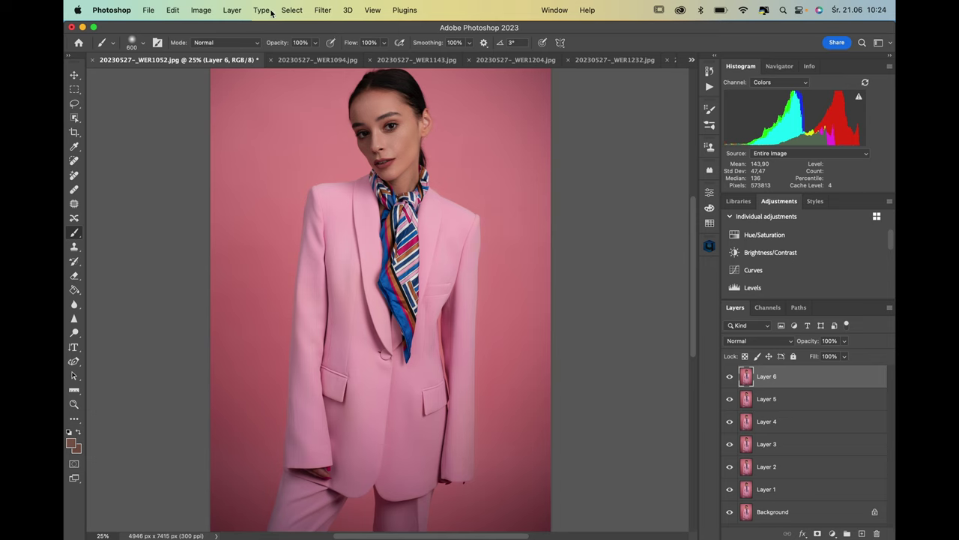
{"action": "left_click", "coordinate": [236, 12]}
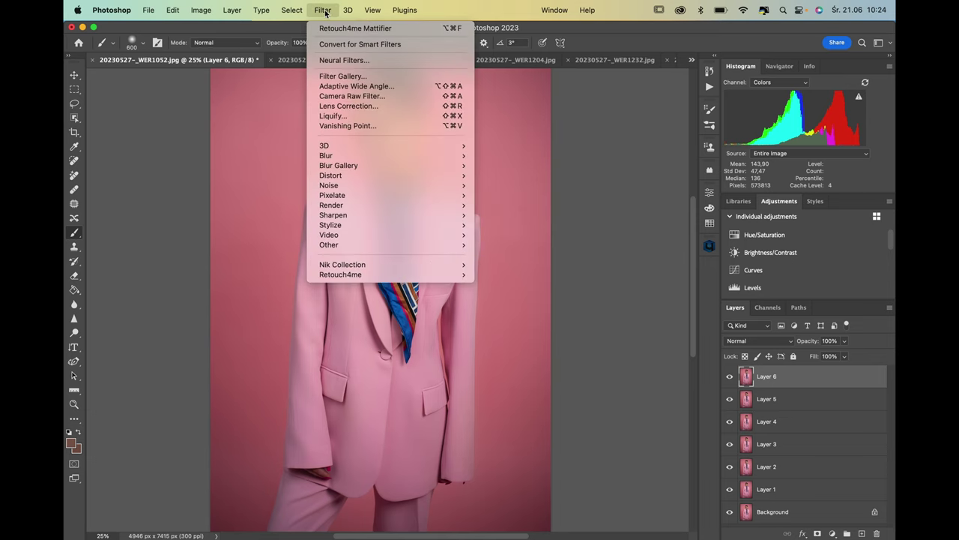
{"action": "mouse_move", "coordinate": [368, 276]}
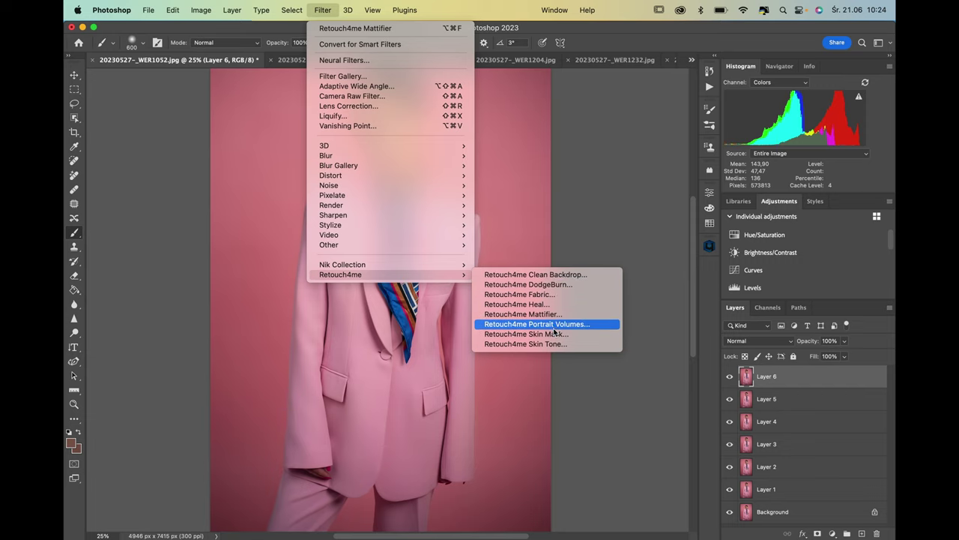
{"action": "left_click", "coordinate": [541, 295]}
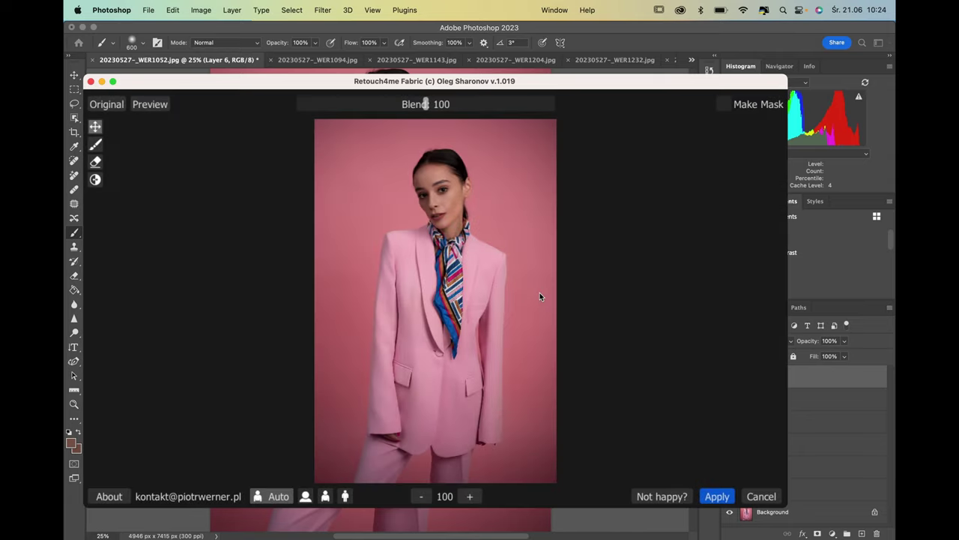
{"action": "left_click", "coordinate": [119, 103]}
{"action": "left_click", "coordinate": [718, 496]}
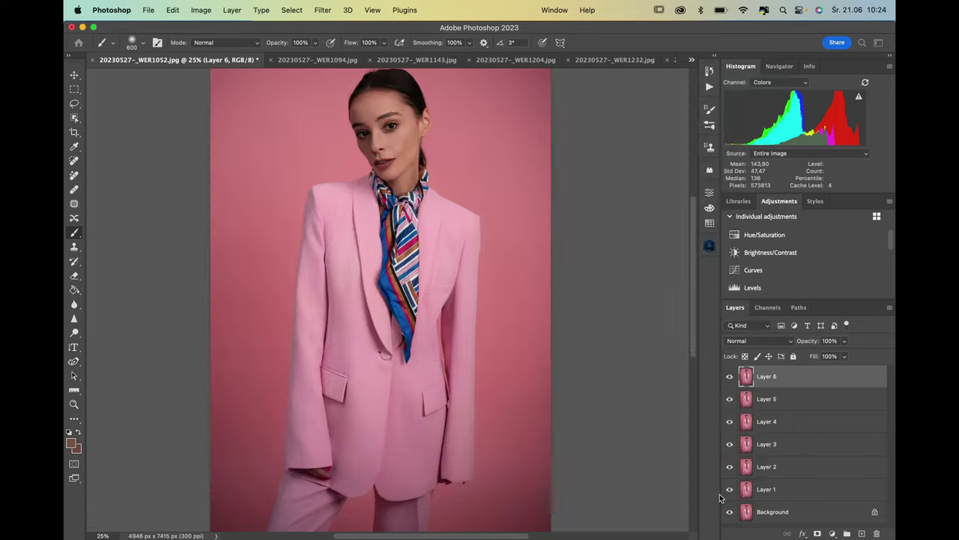
Step: Compare the suit before and after the fabric cleanup by toggling the visibility of Layer 6
{"action": "left_click", "coordinate": [729, 377]}
{"action": "left_click", "coordinate": [730, 377]}
{"action": "left_click", "coordinate": [729, 377]}
{"action": "left_click", "coordinate": [729, 377]}
{"action": "left_click", "coordinate": [729, 377]}
{"action": "left_click", "coordinate": [729, 377]}
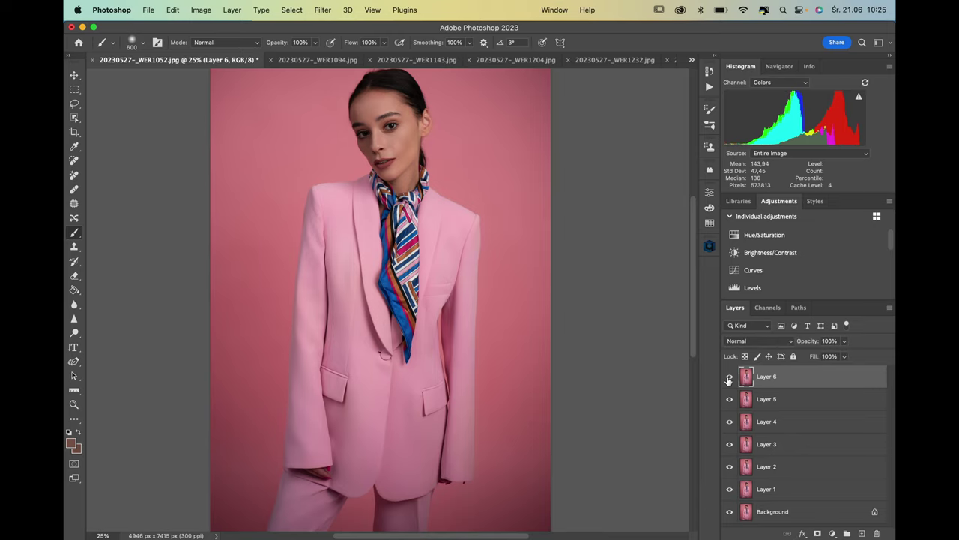
{"action": "key", "text": "super+minus"}
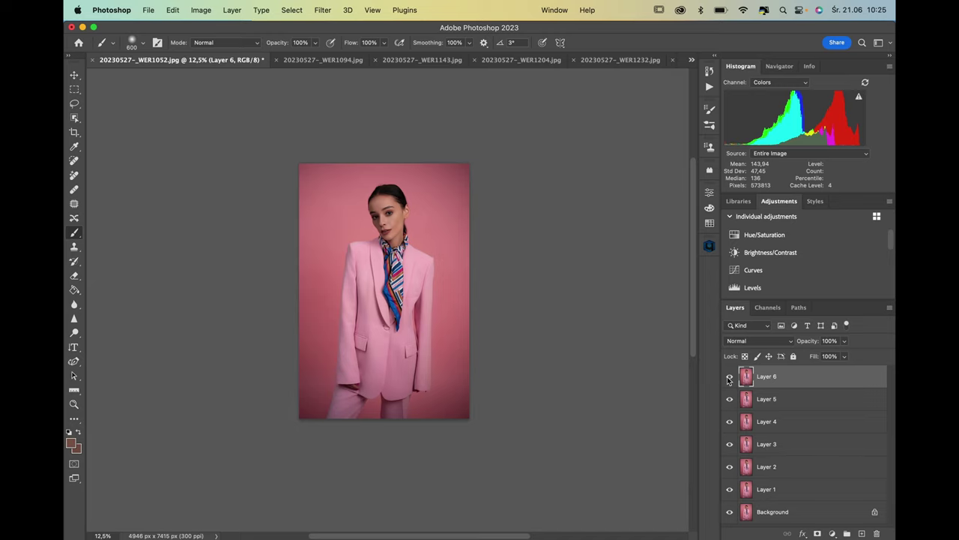
{"action": "key", "text": "super+plus"}
{"action": "key", "text": "super+plus"}
{"action": "key", "text": "super+minus"}
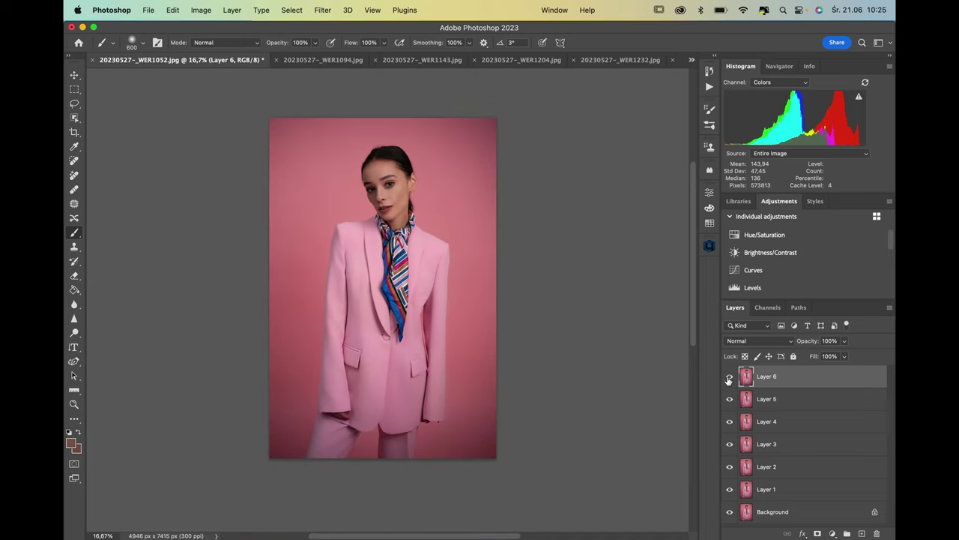
Step: Apply Retouch4me Skin Mask to Layer 6 with All Skin selected and Sensitivity 50
{"action": "left_click", "coordinate": [323, 10]}
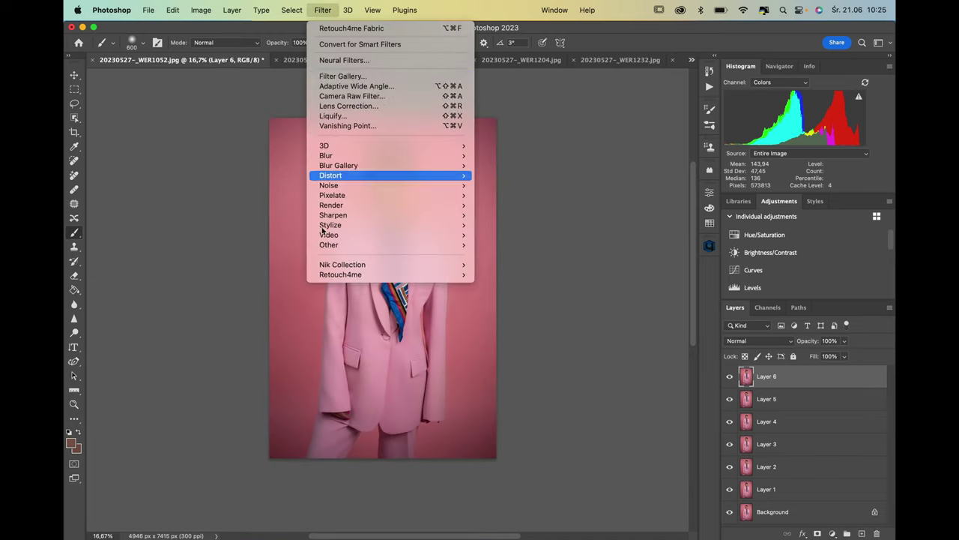
{"action": "mouse_move", "coordinate": [340, 275]}
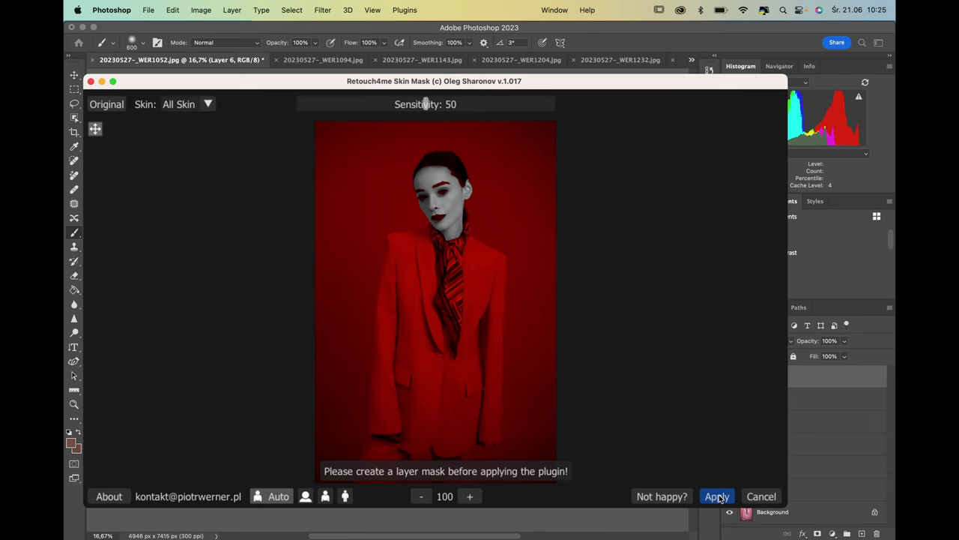
{"action": "left_click", "coordinate": [717, 496]}
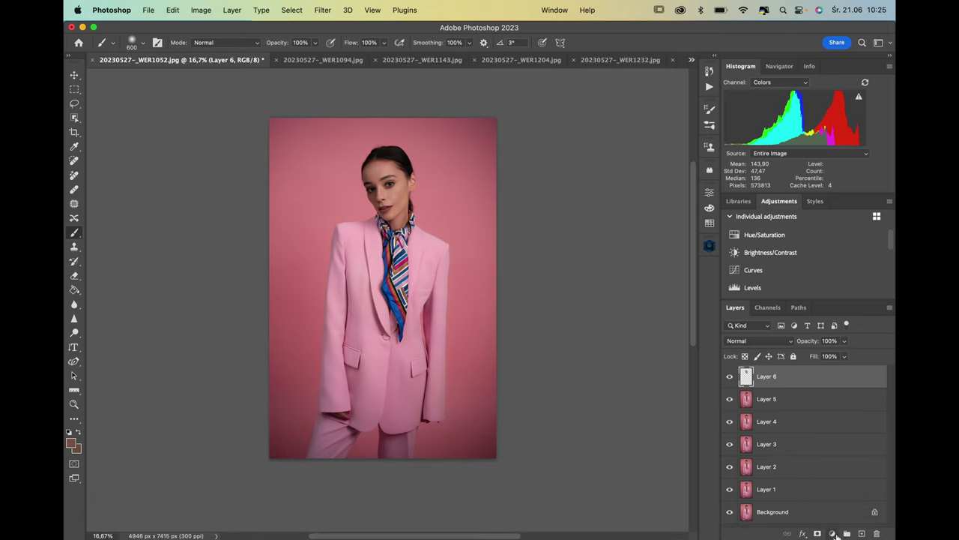
Step: Add a Hue/Saturation adjustment layer above Layer 6 and clip it to that layer
{"action": "left_click", "coordinate": [834, 534]}
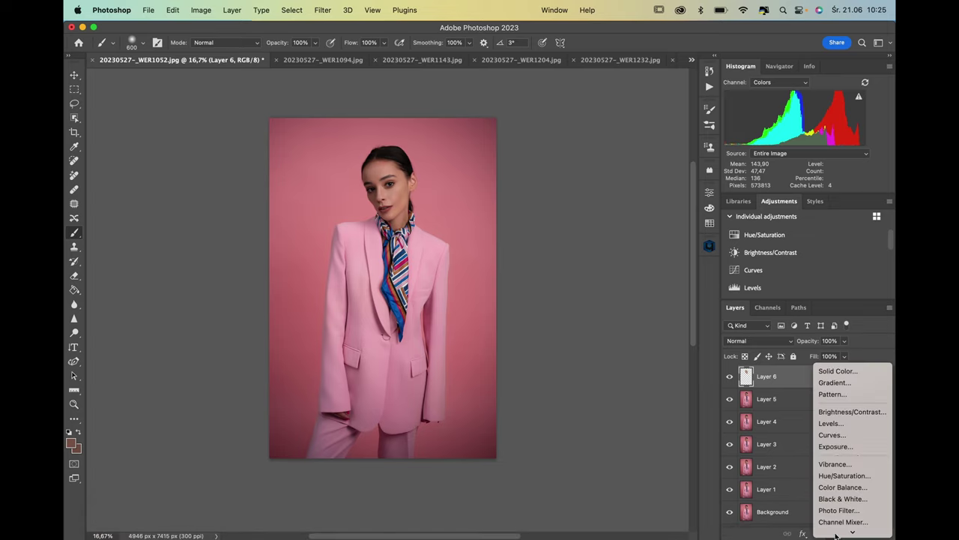
{"action": "left_click", "coordinate": [839, 475]}
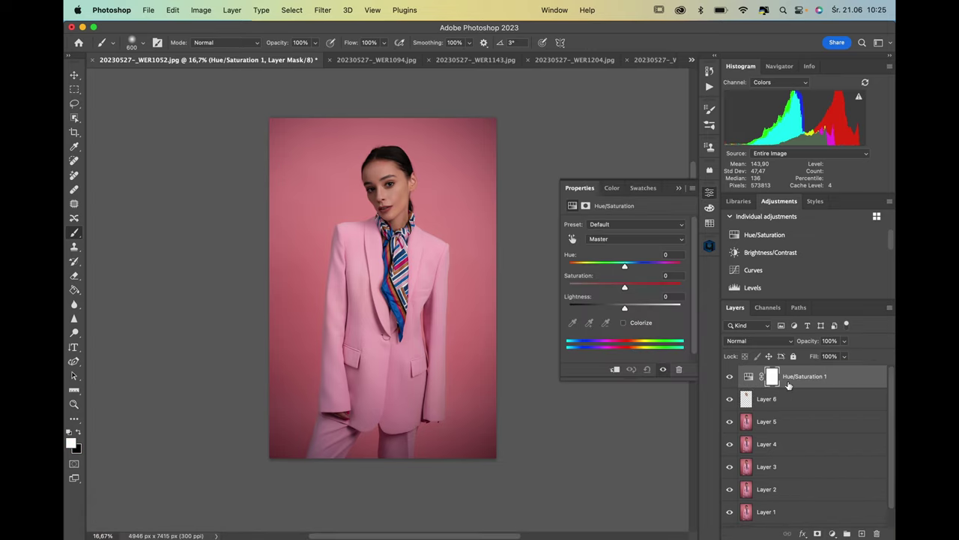
{"action": "left_click_drag", "start_coordinate": [788, 383], "coordinate": [783, 383]}
{"action": "left_click", "coordinate": [783, 386], "text": "alt"}
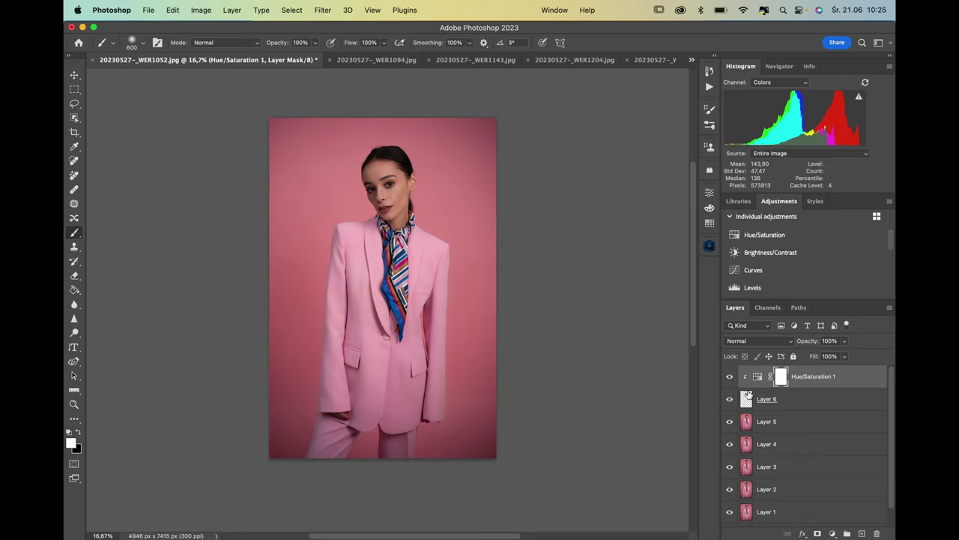
Step: Try shifting the hue, saturation and lightness in the clipped Hue/Saturation adjustment
{"action": "double_click", "coordinate": [758, 378]}
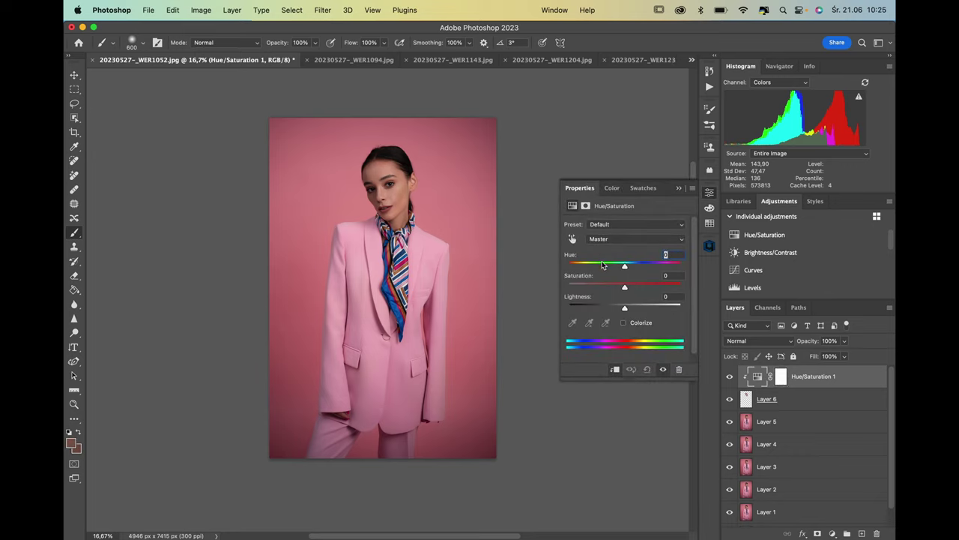
{"action": "left_click_drag", "start_coordinate": [602, 264], "coordinate": [573, 255]}
{"action": "left_click_drag", "start_coordinate": [624, 287], "coordinate": [594, 276]}
{"action": "left_click_drag", "start_coordinate": [627, 312], "coordinate": [577, 301]}
{"action": "left_click", "coordinate": [815, 381]}
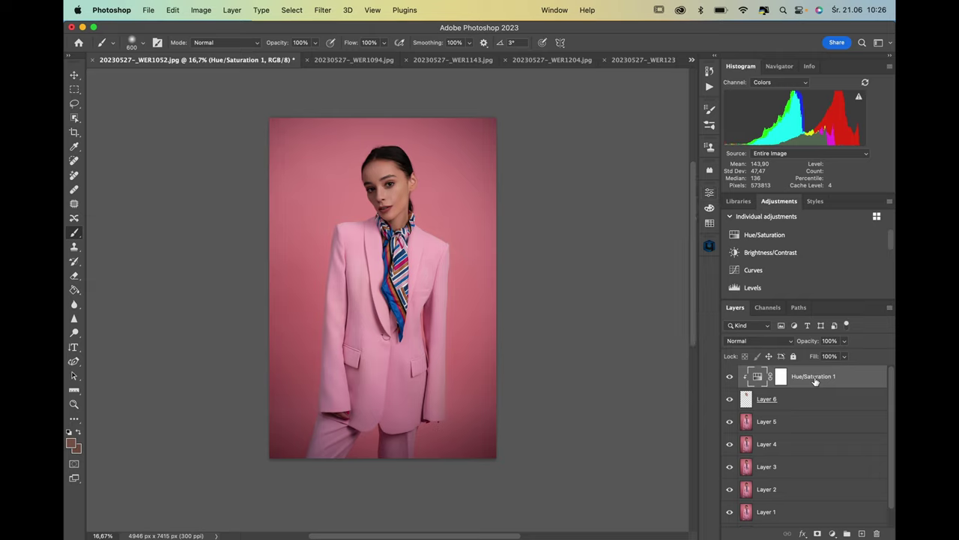
Step: Show Layer 6 on its own to inspect the isolated skin close up, and restore the visibility of all layers
{"action": "left_click", "coordinate": [731, 403], "text": "alt"}
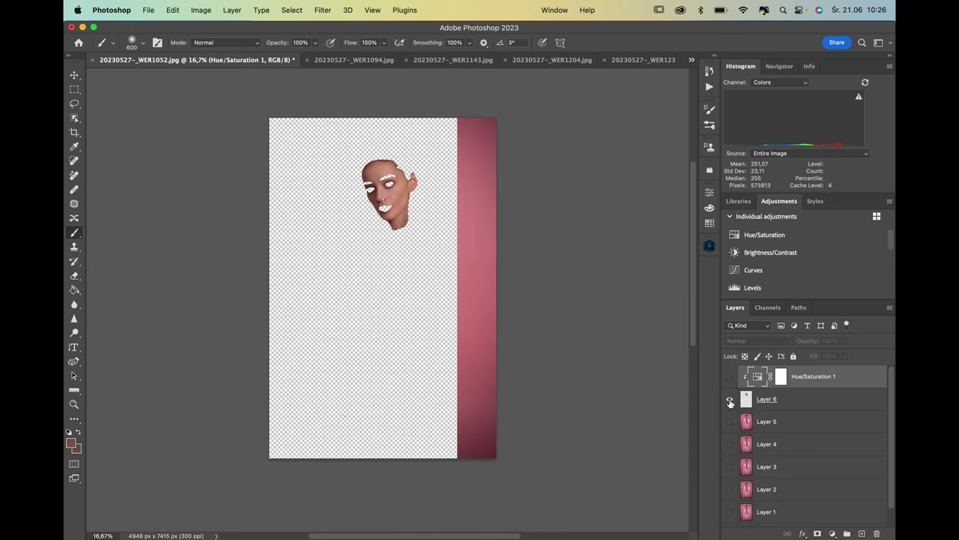
{"action": "key", "text": "super+plus"}
{"action": "key", "text": "super+plus"}
{"action": "key", "text": "super+plus"}
{"action": "scroll", "coordinate": [599, 355], "scroll_direction": "up", "scroll_amount": 2}
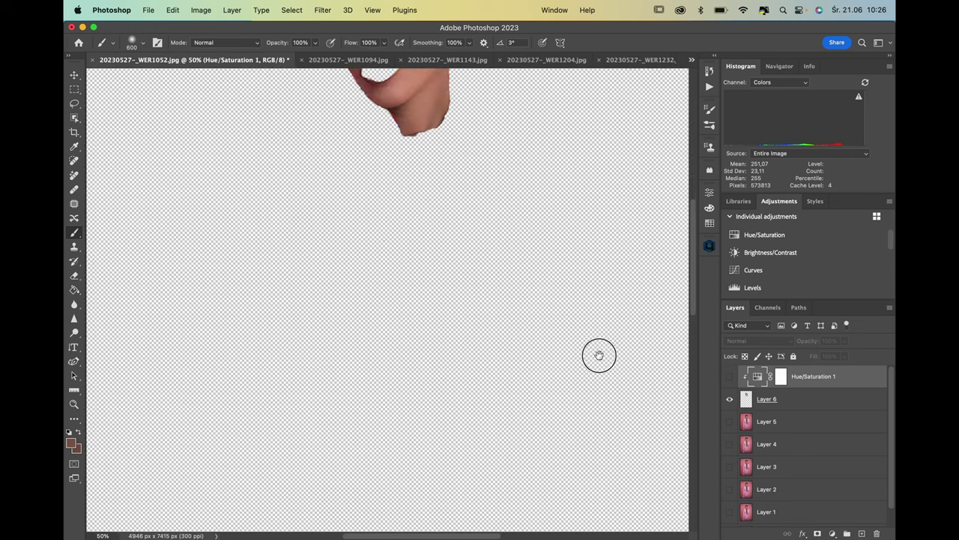
{"action": "scroll", "coordinate": [599, 355], "scroll_direction": "up", "scroll_amount": 5}
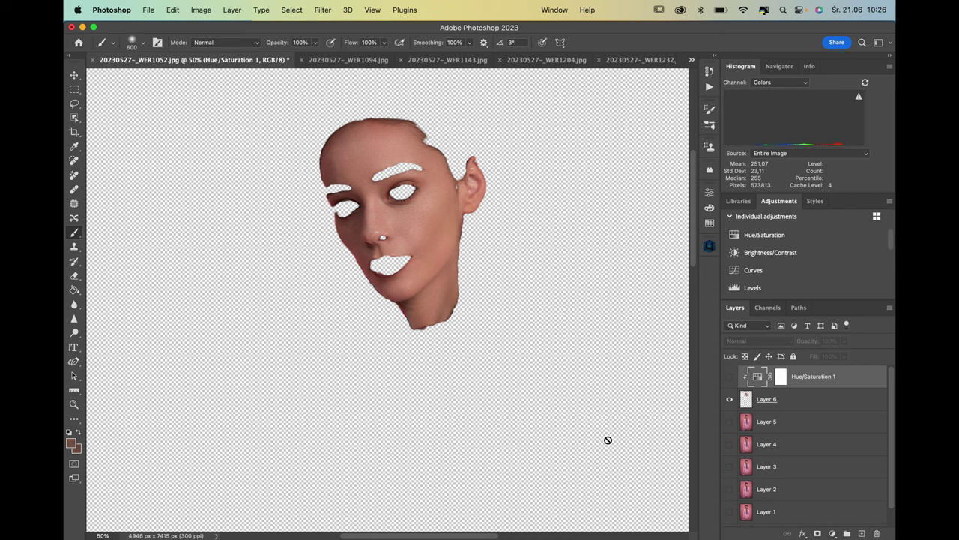
{"action": "left_click", "coordinate": [731, 400], "text": "alt"}
{"action": "left_click", "coordinate": [731, 400], "text": "alt"}
{"action": "left_click", "coordinate": [730, 400], "text": "alt"}
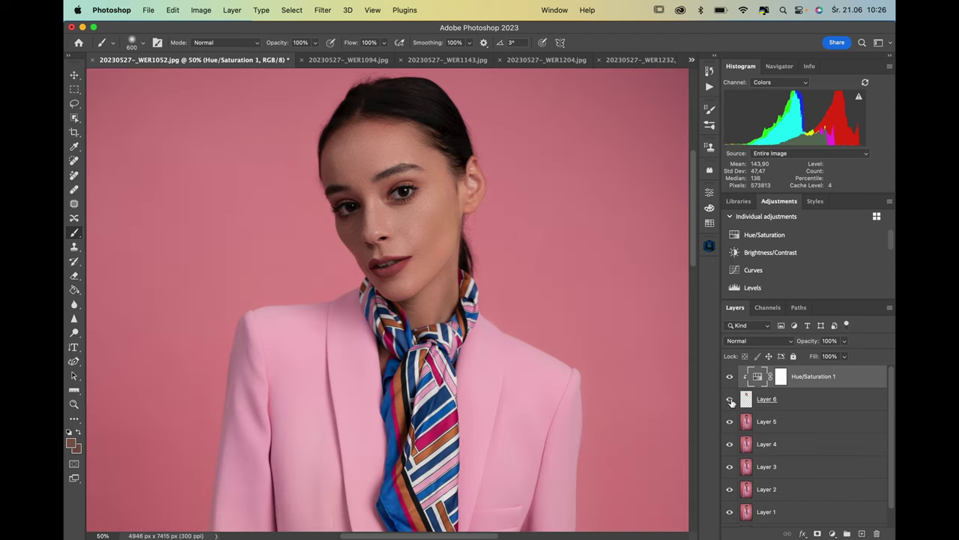
Step: Hide and delete the skin cutout on Layer 6 together with its clipped Hue/Saturation adjustment layer
{"action": "left_click", "coordinate": [731, 399]}
{"action": "left_click", "coordinate": [729, 376]}
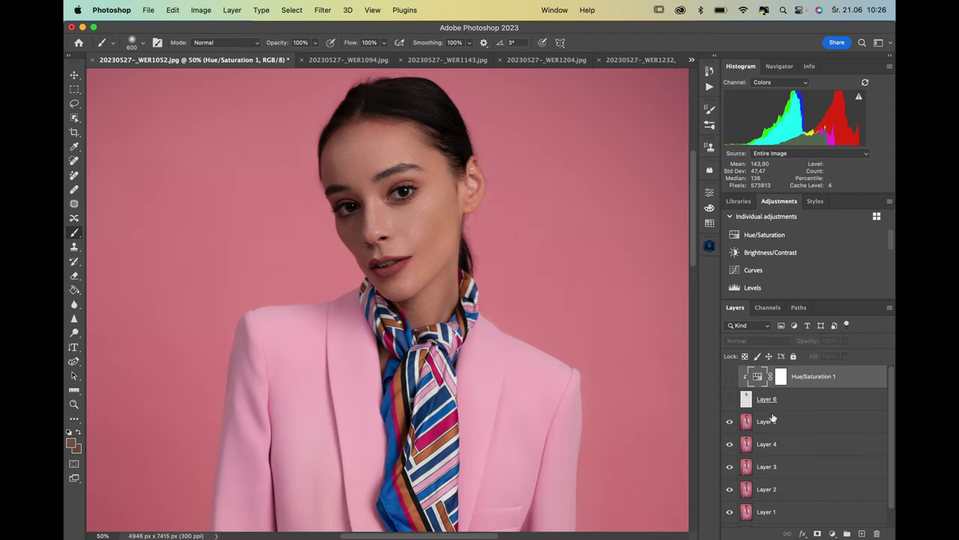
{"action": "left_click", "coordinate": [775, 419]}
{"action": "left_click", "coordinate": [815, 379]}
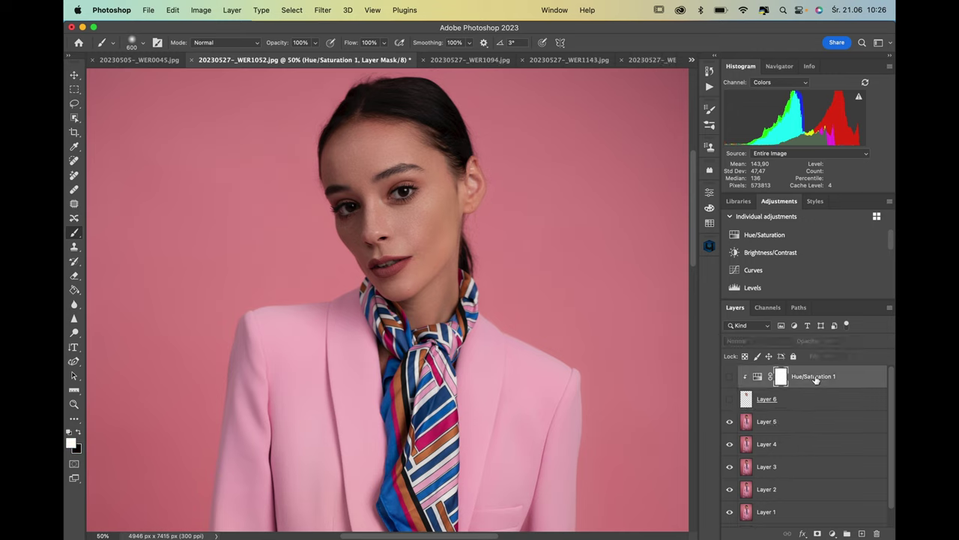
{"action": "key", "text": "Delete"}
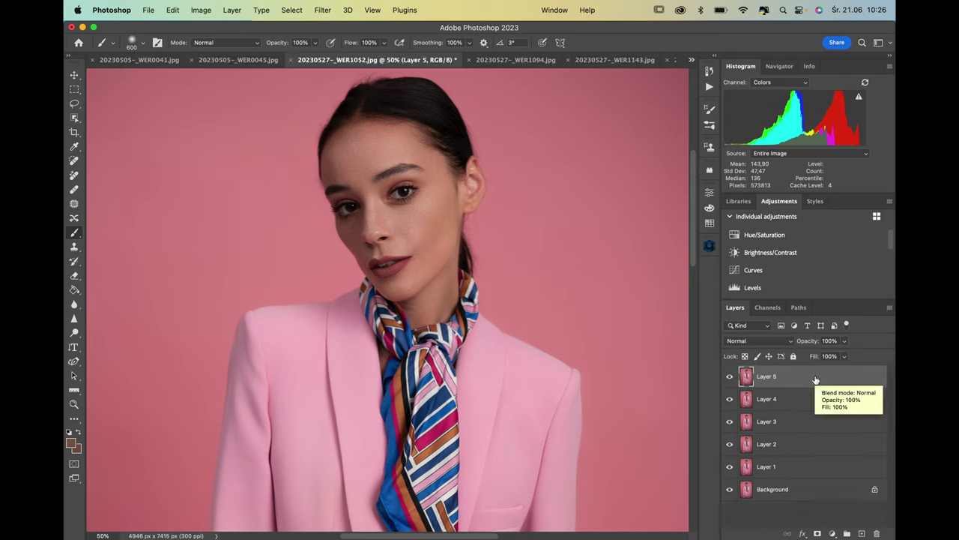
Step: Stamp the visible layers into a new layer above Layer 5 and open the Retouch4me Clean Backdrop filter on it
{"action": "key", "text": "alt+shift+super+e"}
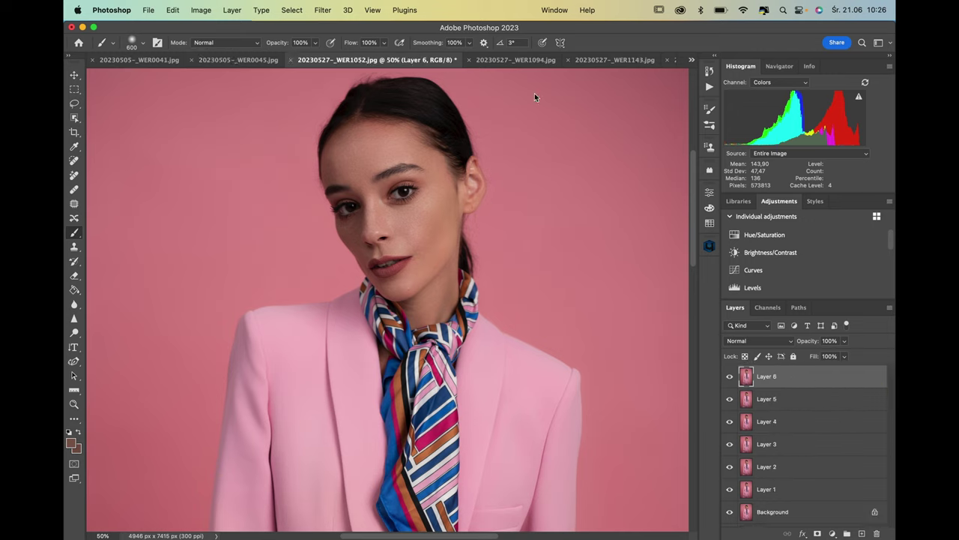
{"action": "left_click", "coordinate": [317, 10]}
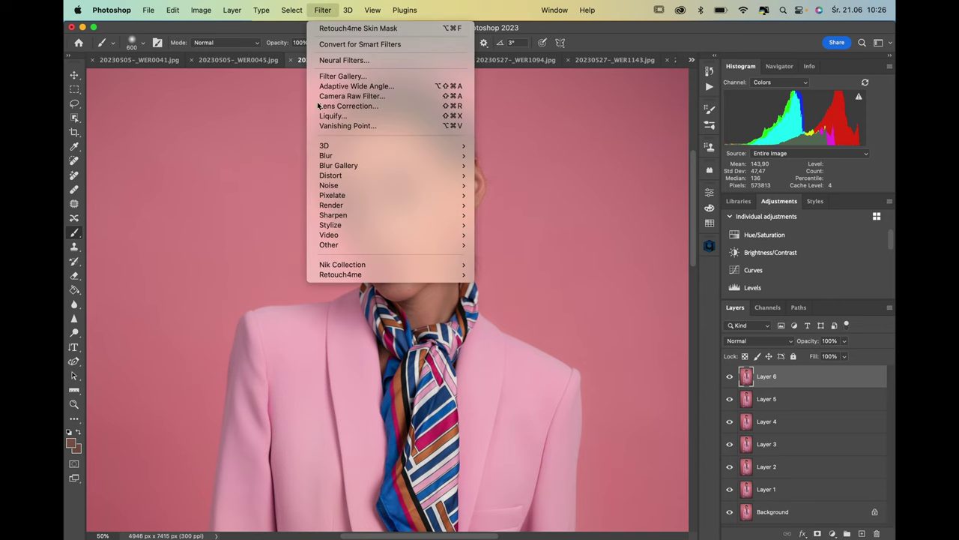
{"action": "mouse_move", "coordinate": [358, 276]}
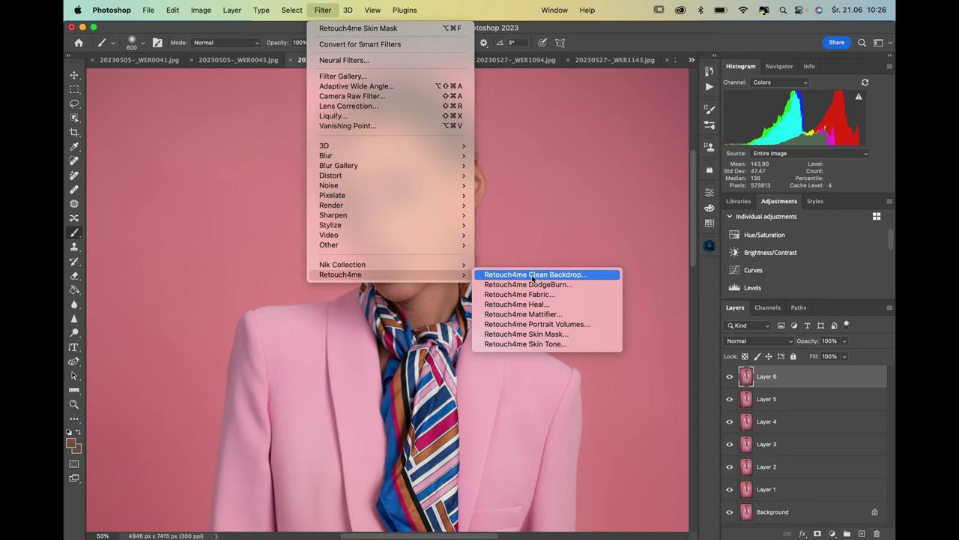
{"action": "left_click", "coordinate": [533, 275]}
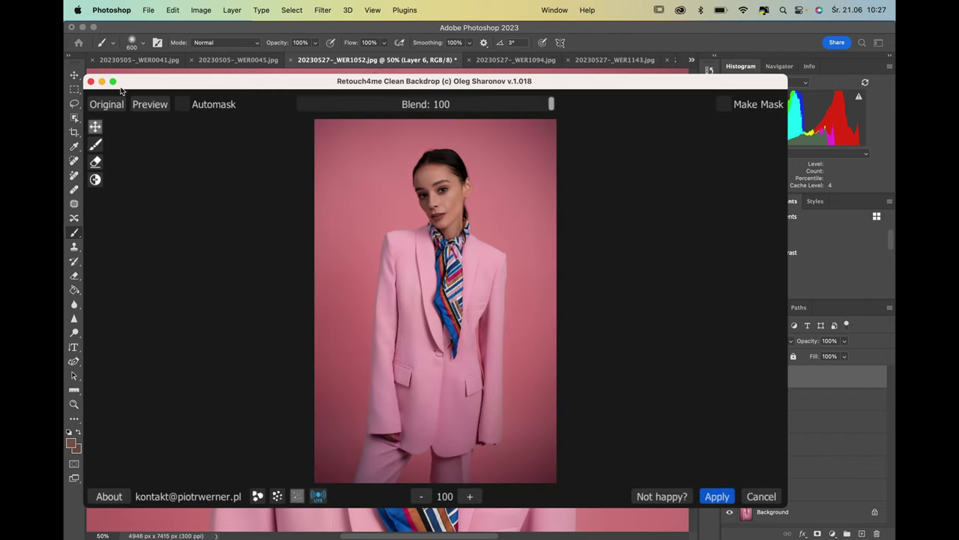
Step: Compare the cleaned backdrop with the original photo at Blend 100
{"action": "left_click", "coordinate": [107, 105]}
{"action": "left_click", "coordinate": [106, 105]}
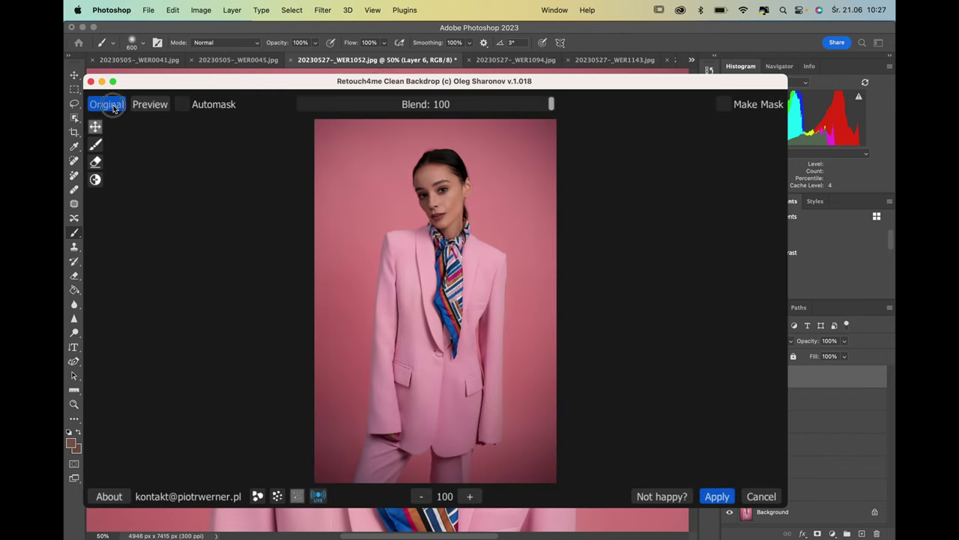
{"action": "left_click", "coordinate": [107, 105]}
{"action": "left_click", "coordinate": [106, 105]}
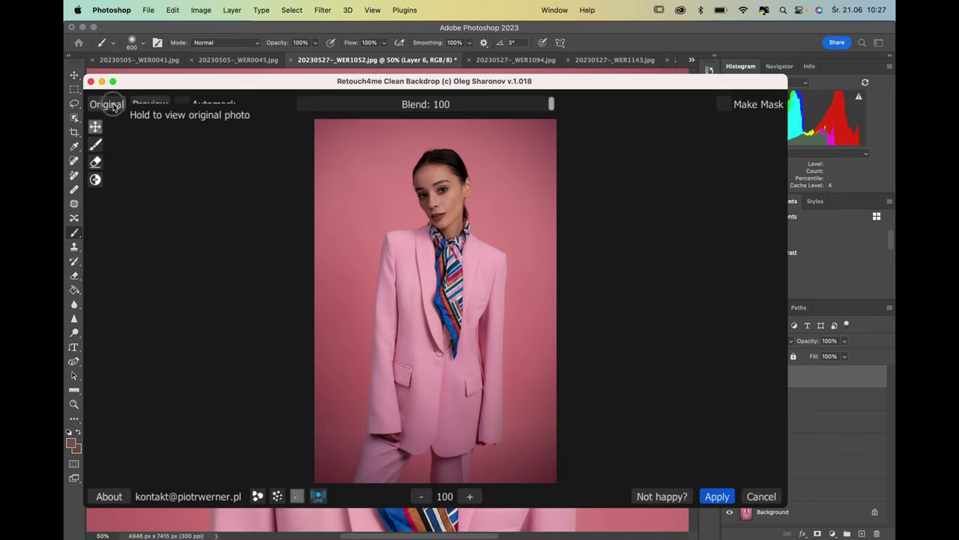
Step: Preview the Clean Backdrop mask, enable Automask to protect the model, and check the mask preview again
{"action": "left_click", "coordinate": [146, 105]}
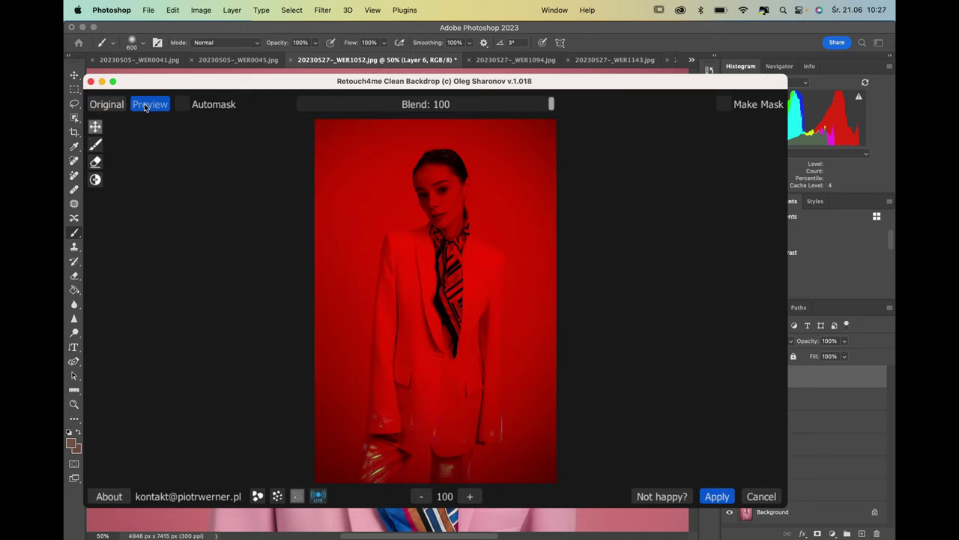
{"action": "left_click", "coordinate": [146, 106]}
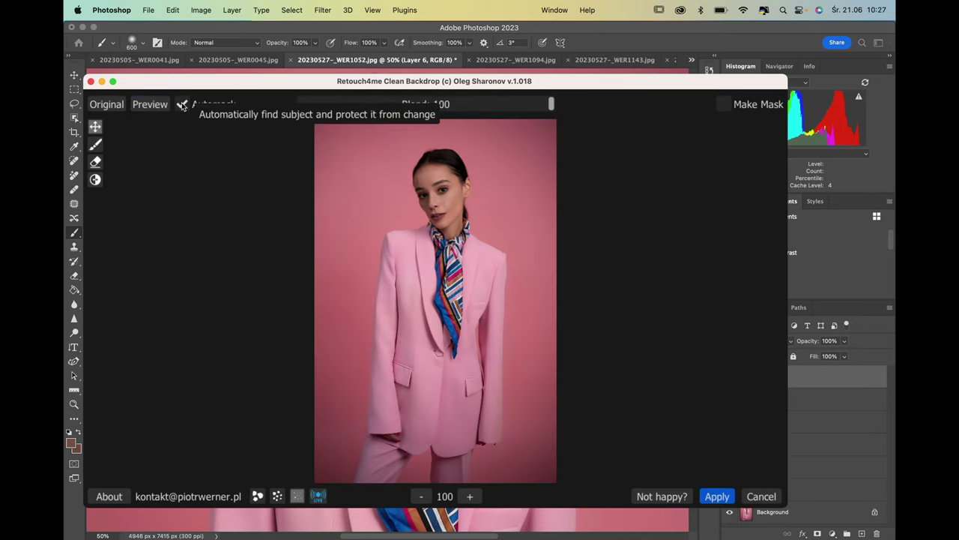
{"action": "left_click", "coordinate": [160, 107]}
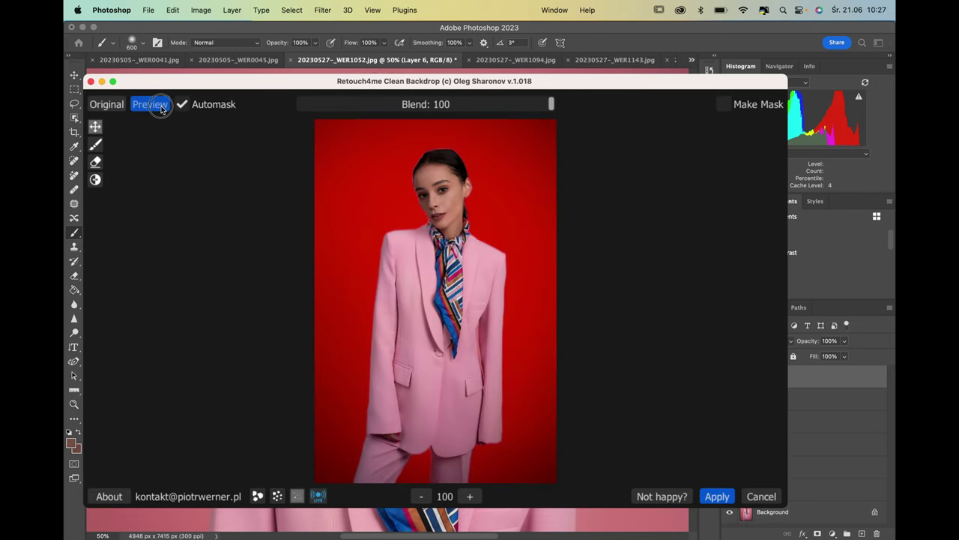
Step: Apply the Clean Backdrop filter with Automask enabled to Layer 6
{"action": "left_click", "coordinate": [716, 496]}
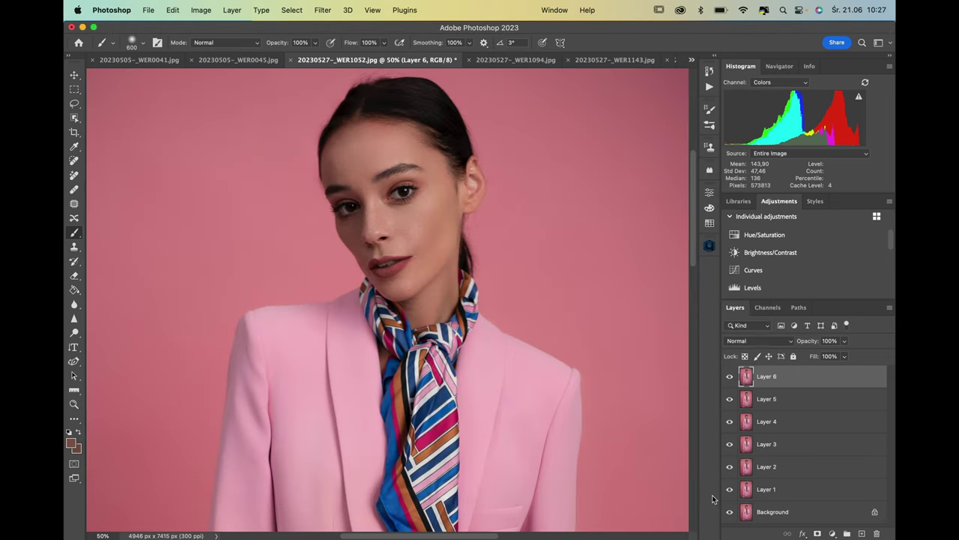
{"action": "key", "text": "super+0"}
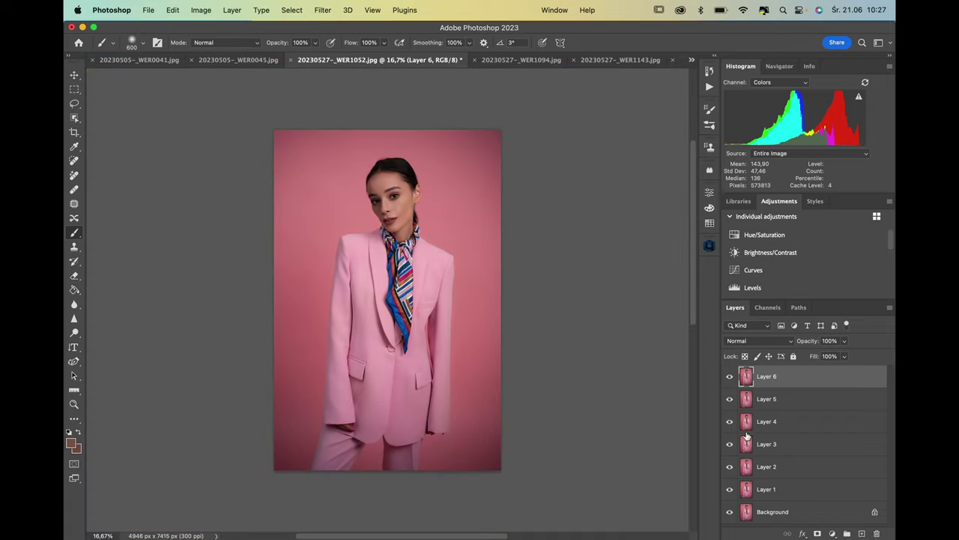
Step: Compare the full retouched pink-suit portrait with the original Background layer by repeatedly isolating the Background and restoring all layers
{"action": "left_click", "coordinate": [729, 512], "text": "alt"}
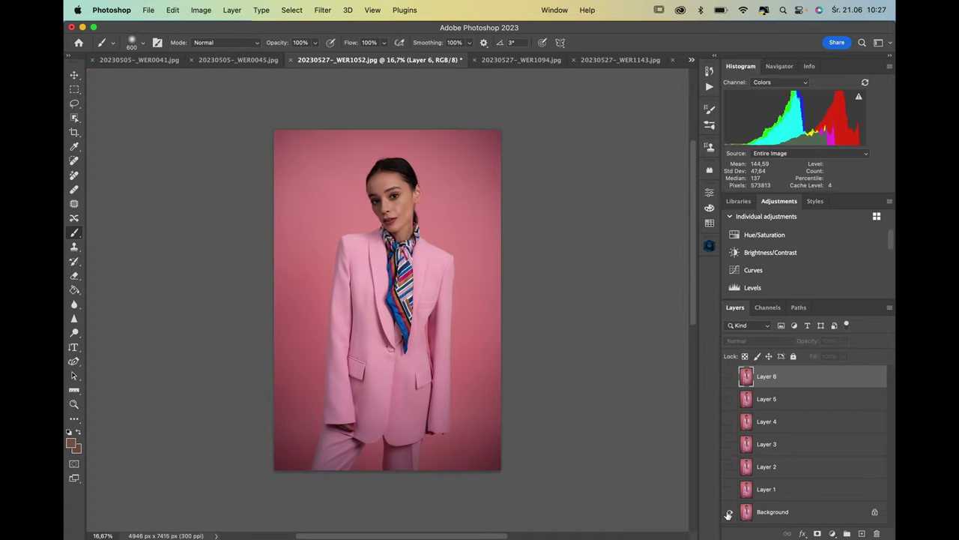
{"action": "left_click", "coordinate": [729, 513], "text": "alt"}
{"action": "left_click", "coordinate": [730, 512], "text": "alt"}
{"action": "left_click", "coordinate": [729, 512], "text": "alt"}
{"action": "left_click", "coordinate": [729, 513], "text": "alt"}
{"action": "left_click", "coordinate": [729, 513], "text": "alt"}
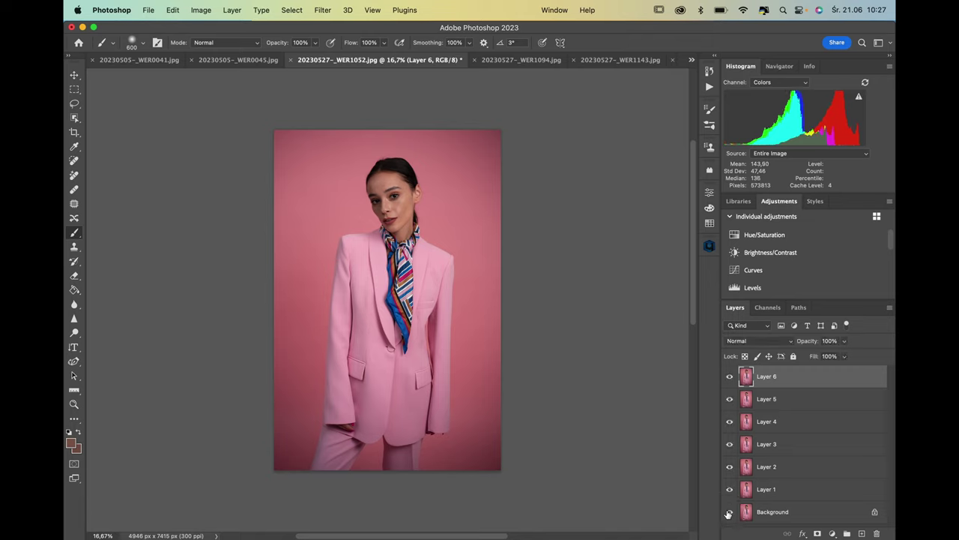
{"action": "left_click", "coordinate": [729, 512], "text": "alt"}
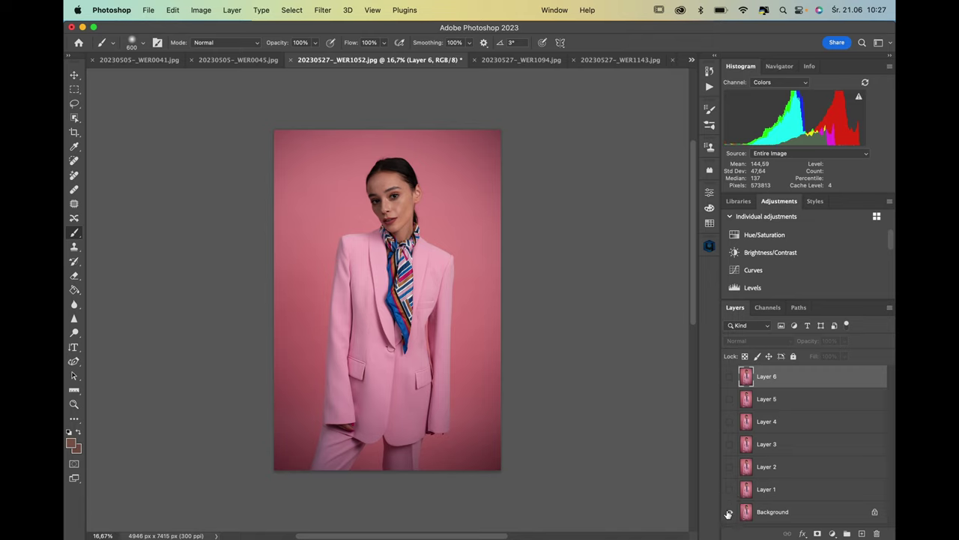
{"action": "left_click", "coordinate": [728, 514], "text": "alt"}
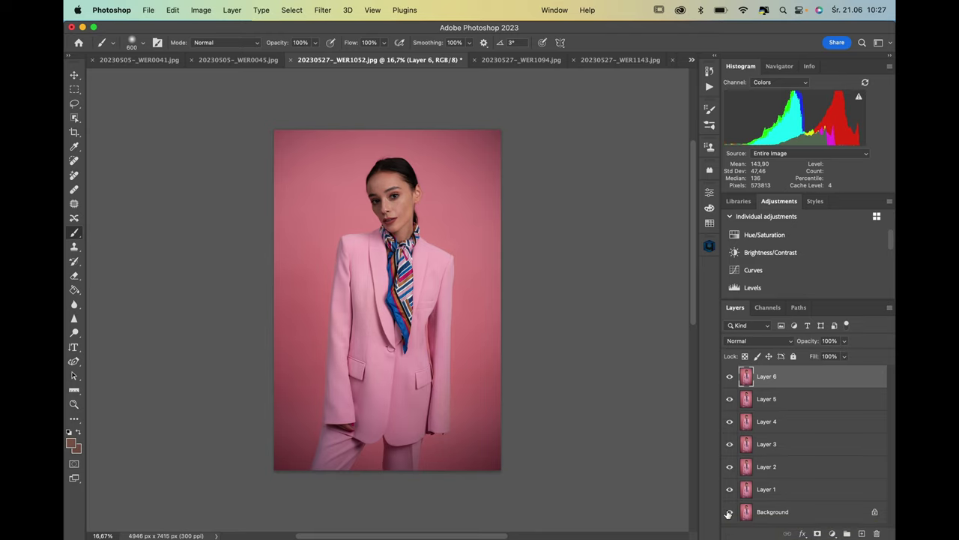
{"action": "left_click", "coordinate": [728, 514], "text": "alt"}
{"action": "left_click", "coordinate": [729, 514], "text": "alt"}
Step: Add a white layer mask to Layer 6 and paint black with a 300 px brush along the outer edge of the sleeve facing the backdrop
{"action": "key", "text": "super+plus"}
{"action": "key", "text": "super+plus"}
{"action": "key", "text": "super+plus"}
{"action": "scroll", "coordinate": [577, 506], "scroll_direction": "down", "scroll_amount": 2}
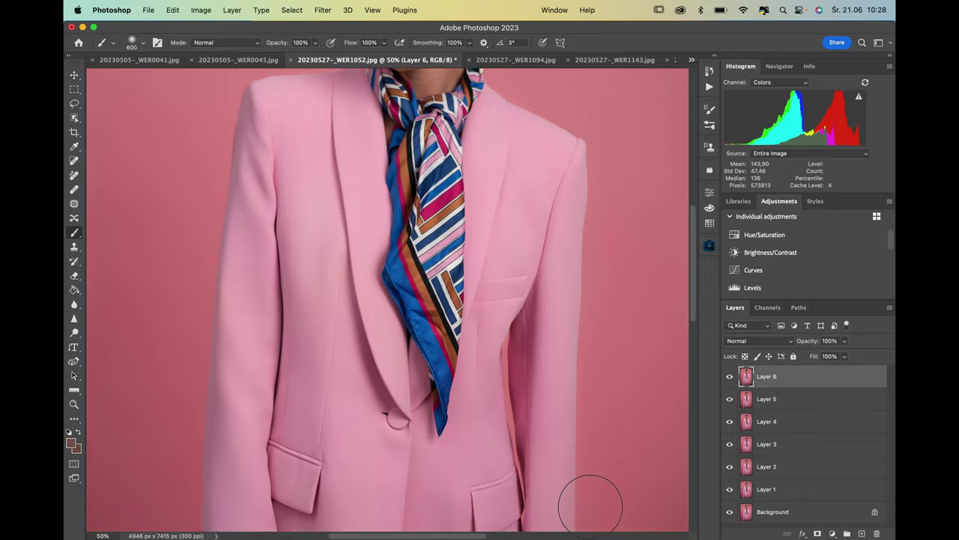
{"action": "scroll", "coordinate": [590, 505], "scroll_direction": "down", "scroll_amount": 5}
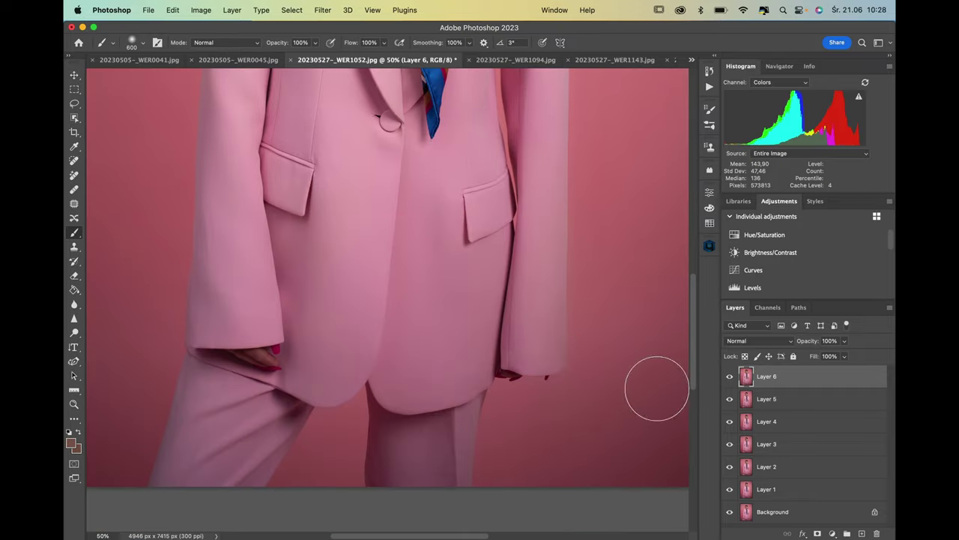
{"action": "left_click", "coordinate": [817, 532]}
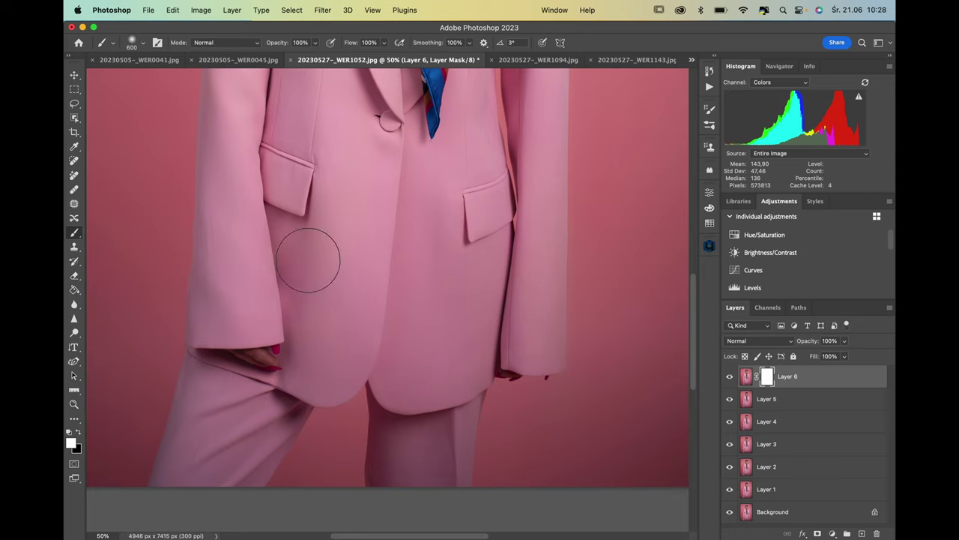
{"action": "key", "text": "x"}
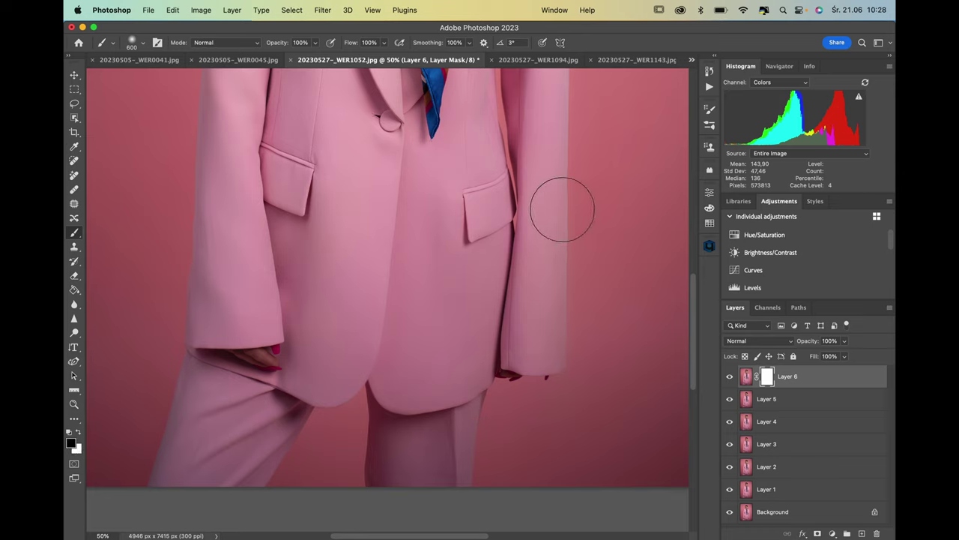
{"action": "key", "text": "bracketleft"}
{"action": "key", "text": "bracketleft"}
{"action": "key", "text": "bracketleft"}
{"action": "mouse_move", "coordinate": [562, 163]}
{"action": "left_mouse_down"}
{"action": "mouse_move", "coordinate": [562, 361]}
{"action": "mouse_move", "coordinate": [552, 350]}
{"action": "mouse_move", "coordinate": [552, 77]}
{"action": "left_mouse_up"}
Step: Compare the masked result with the original Background at a small full-image view
{"action": "key", "text": "super+minus"}
{"action": "key", "text": "super+minus"}
{"action": "key", "text": "super+minus"}
{"action": "key", "text": "super+minus"}
{"action": "key", "text": "super+minus"}
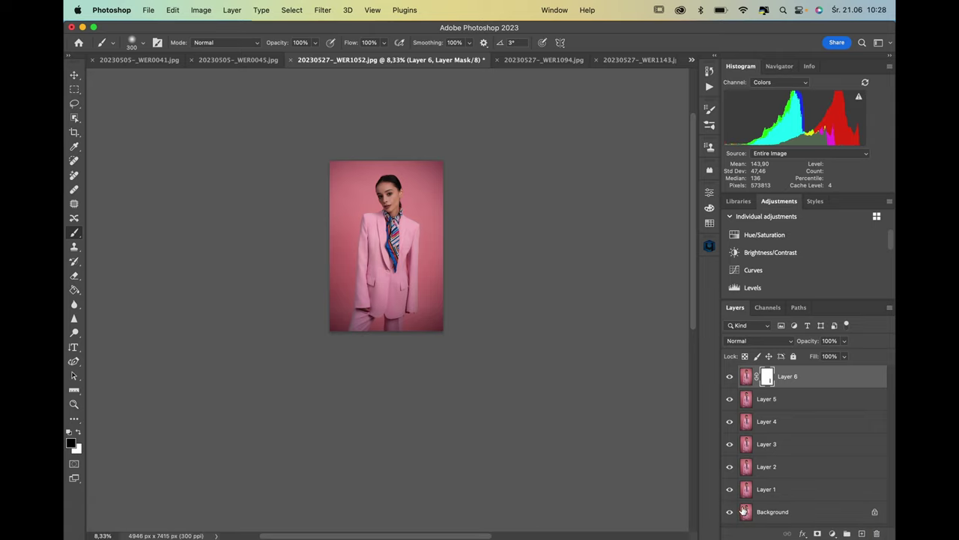
{"action": "left_click", "coordinate": [730, 513], "text": "alt"}
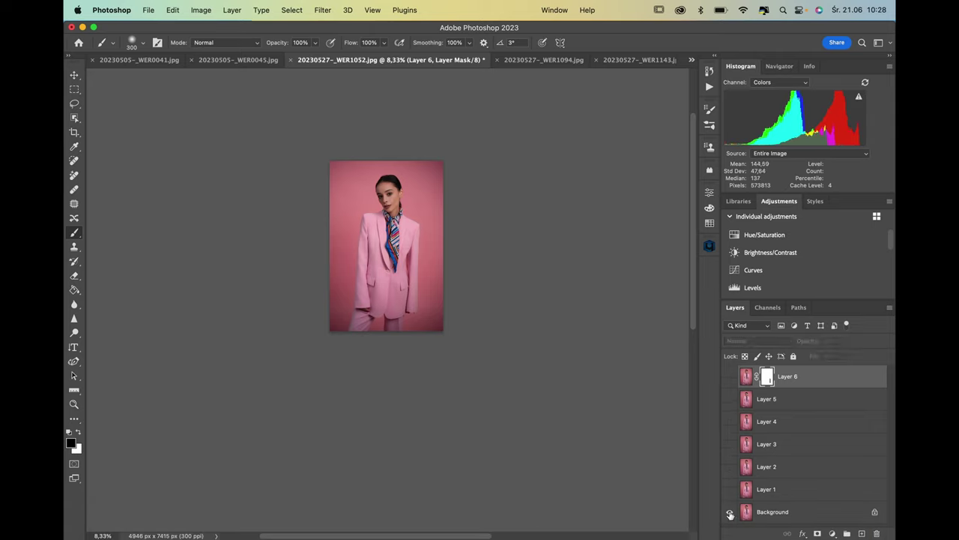
{"action": "left_click", "coordinate": [730, 512], "text": "alt"}
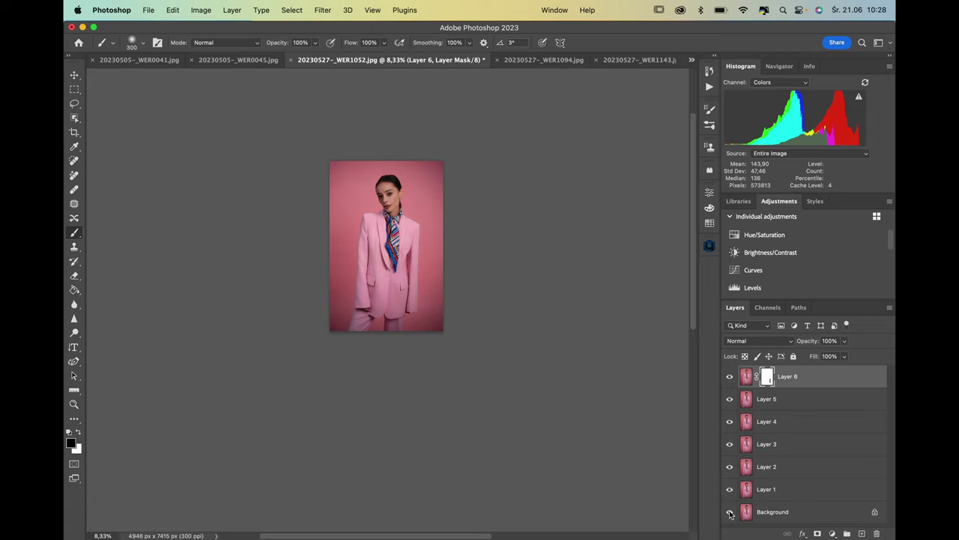
Step: Examine the face and shoulders close up, comparing the retouched layers with the original Background
{"action": "key", "text": "super+plus"}
{"action": "key", "text": "super+plus"}
{"action": "key", "text": "super+plus"}
{"action": "left_click_drag", "start_coordinate": [638, 357], "coordinate": [635, 537]}
{"action": "key", "text": "super+plus"}
{"action": "key", "text": "super+plus"}
{"action": "key", "text": "super+plus"}
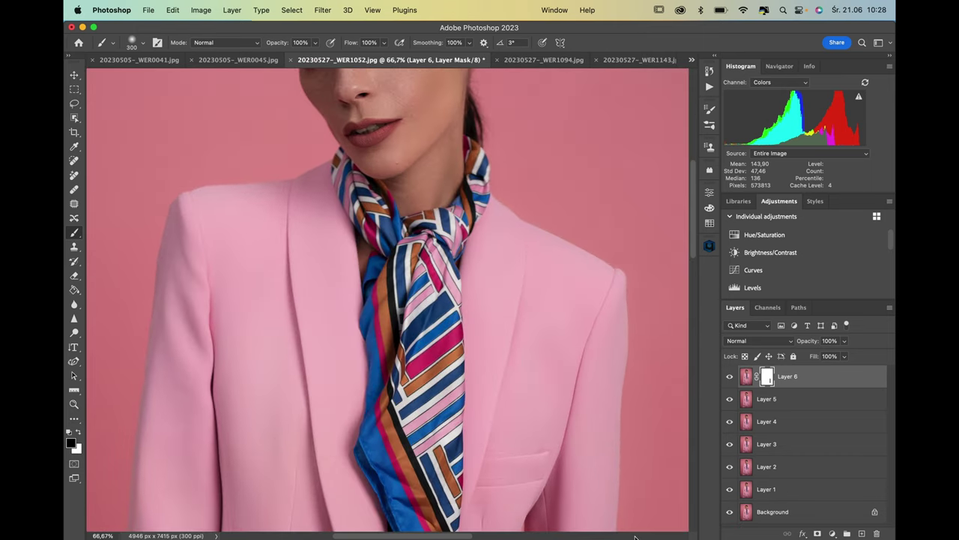
{"action": "left_click_drag", "start_coordinate": [516, 381], "coordinate": [523, 537]}
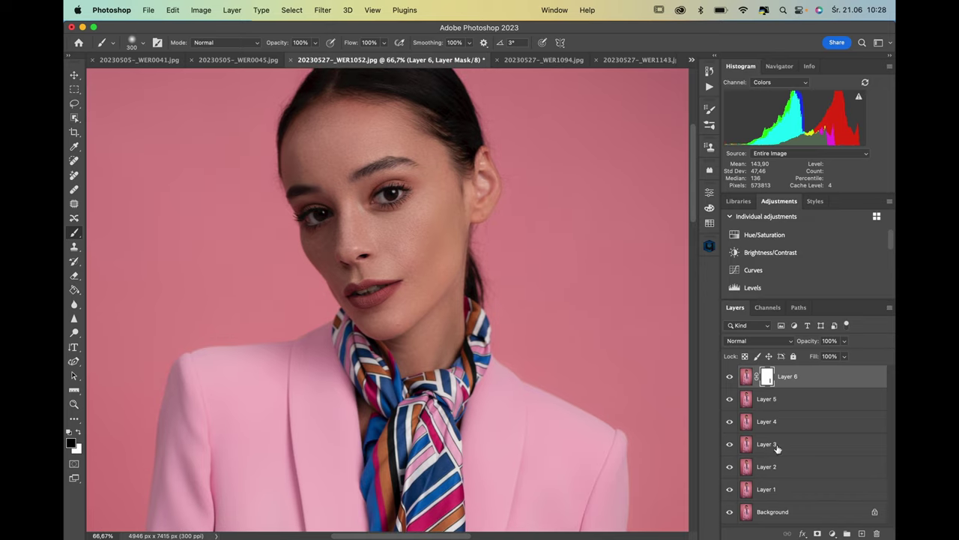
{"action": "left_click", "coordinate": [730, 512], "text": "alt"}
{"action": "left_click", "coordinate": [731, 512], "text": "alt"}
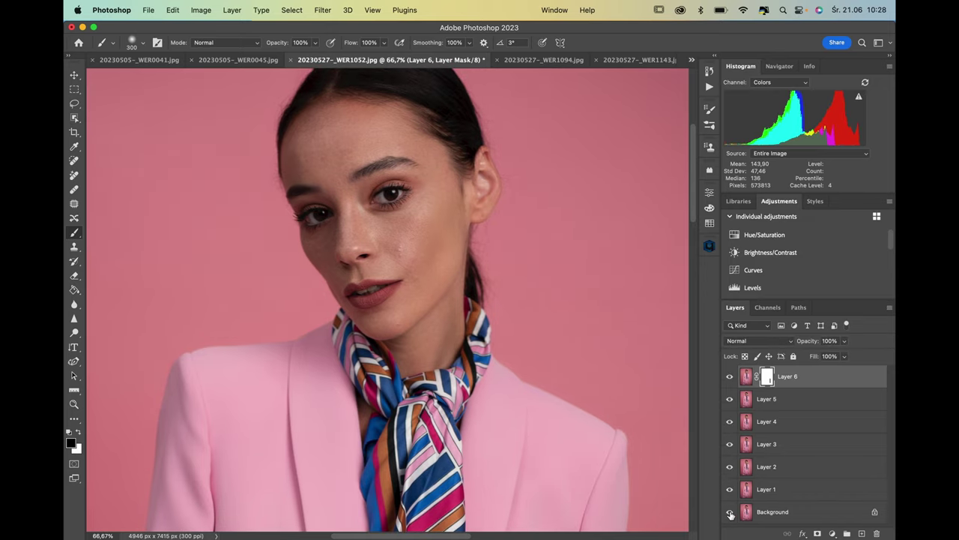
{"action": "left_click", "coordinate": [731, 512], "text": "alt"}
{"action": "left_click", "coordinate": [731, 512], "text": "alt"}
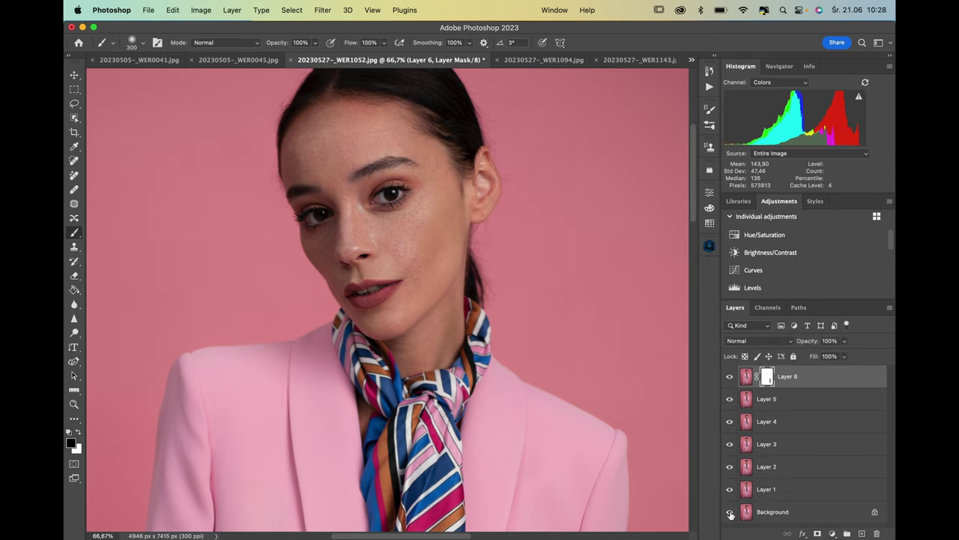
{"action": "left_click", "coordinate": [730, 513], "text": "alt"}
{"action": "left_click", "coordinate": [730, 512], "text": "alt"}
{"action": "left_click", "coordinate": [730, 512], "text": "alt"}
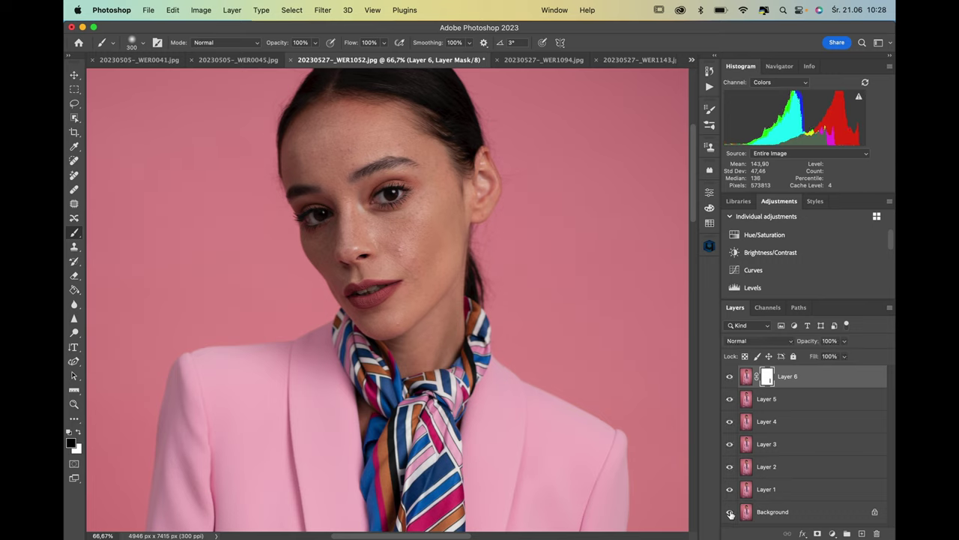
{"action": "left_click", "coordinate": [730, 512], "text": "alt"}
{"action": "left_click", "coordinate": [730, 512], "text": "alt"}
{"action": "left_click", "coordinate": [730, 512], "text": "alt"}
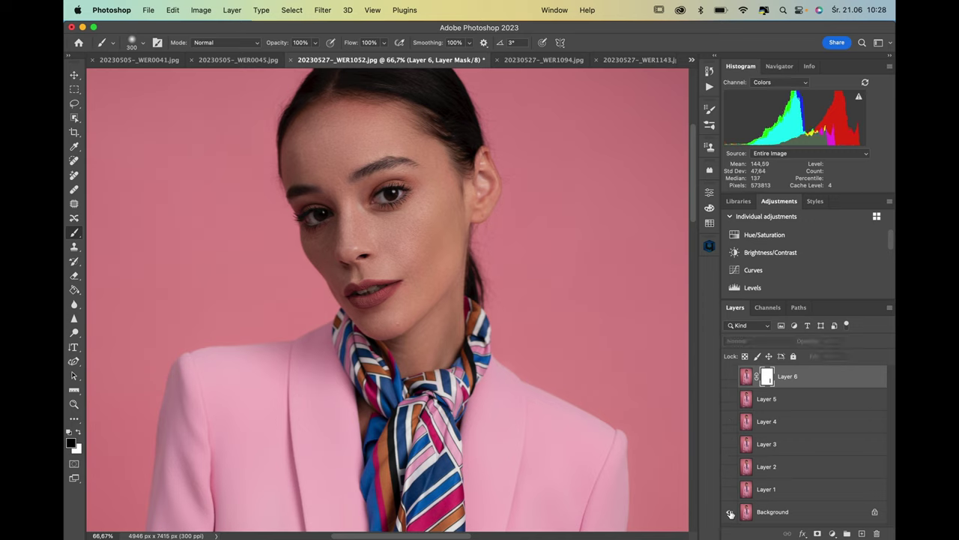
{"action": "left_click", "coordinate": [730, 512], "text": "alt"}
{"action": "left_click", "coordinate": [730, 512], "text": "alt"}
{"action": "left_click", "coordinate": [730, 512], "text": "alt"}
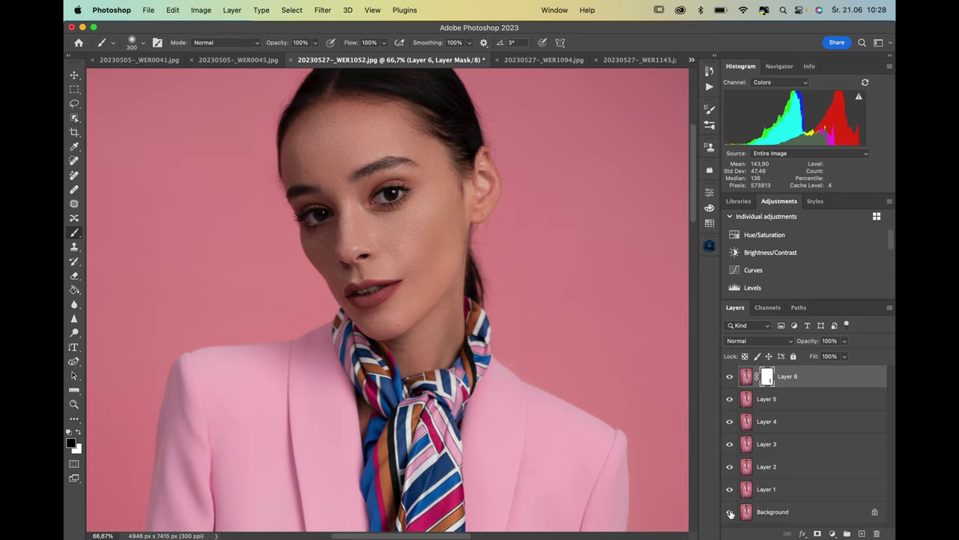
Step: Close the 20230527-_WER1052.jpg document without saving its changes
{"action": "key", "text": "super+0"}
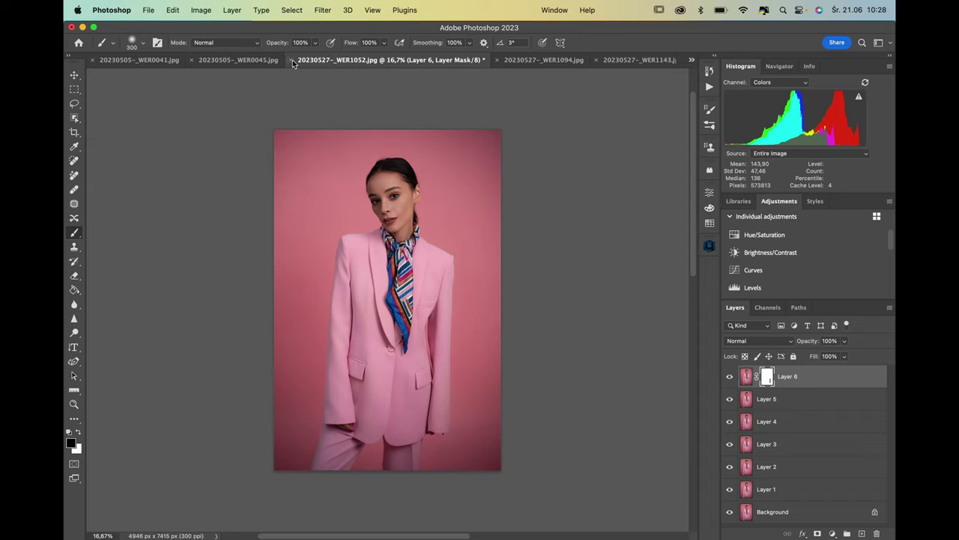
{"action": "left_click", "coordinate": [290, 60]}
{"action": "left_click", "coordinate": [520, 230]}
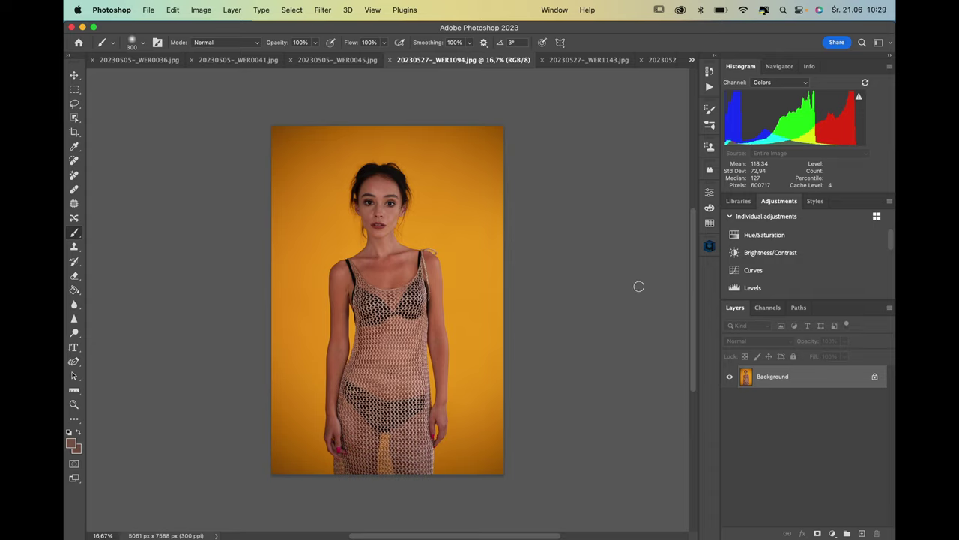
Step: Run the Retouch4me panel on 20230527-_WER1094.jpg with Heal, Mattifier, D&B, Skin Tone, Portrait Volumes and Clean Backdrop enabled
{"action": "left_click", "coordinate": [709, 87]}
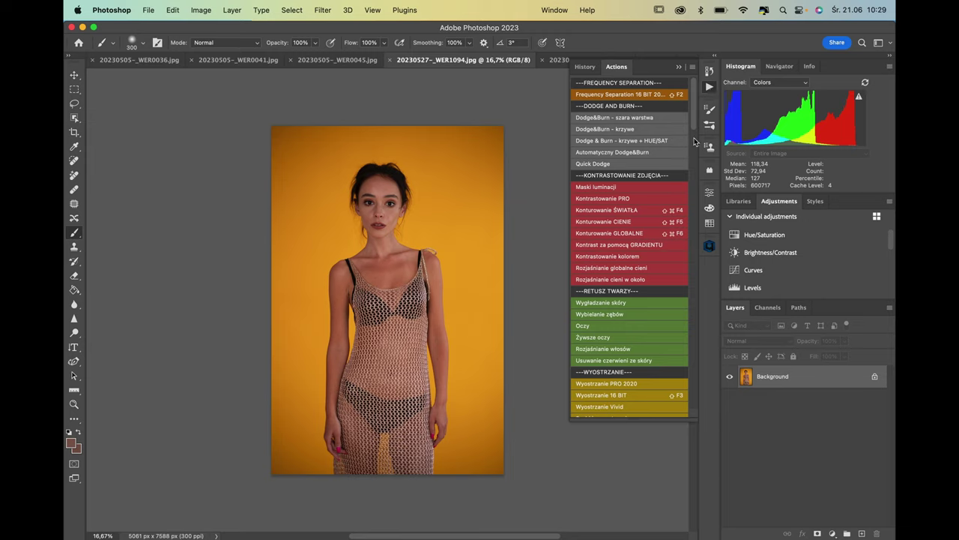
{"action": "left_click", "coordinate": [710, 88]}
{"action": "left_click", "coordinate": [710, 70]}
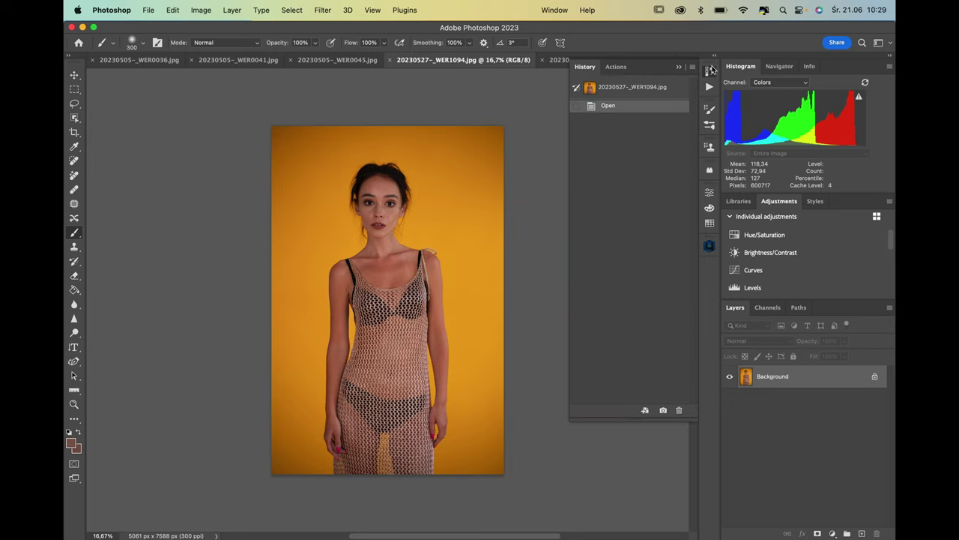
{"action": "left_click", "coordinate": [712, 69]}
{"action": "left_click", "coordinate": [710, 246]}
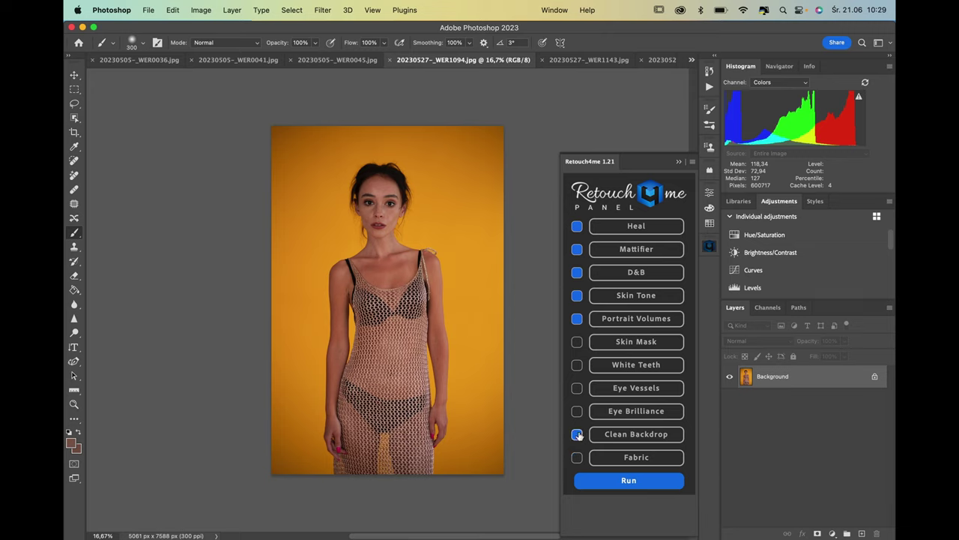
{"action": "left_click", "coordinate": [577, 434]}
{"action": "left_click", "coordinate": [639, 483]}
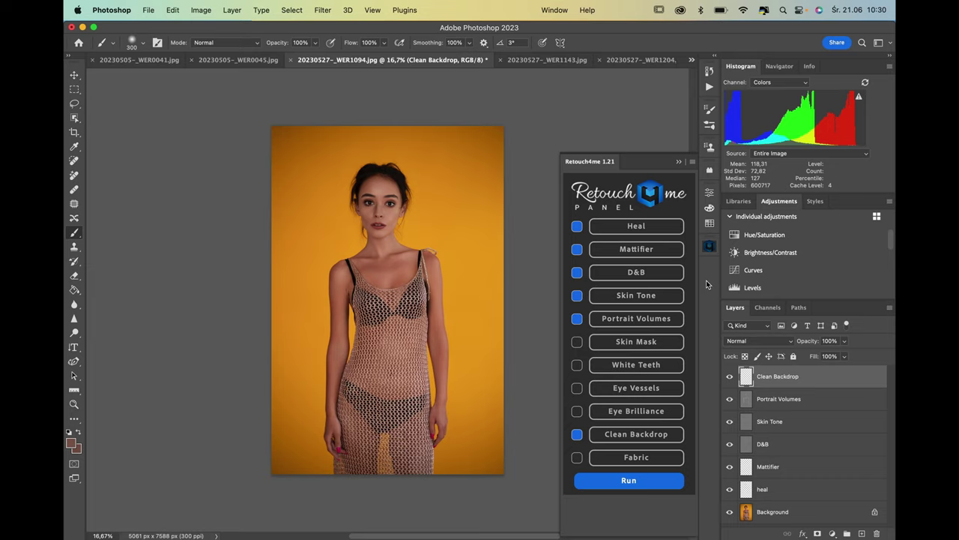
Step: Compare the automatically retouched yellow-backdrop photo with its original Background in full view
{"action": "left_click", "coordinate": [730, 516], "text": "alt"}
{"action": "left_click", "coordinate": [731, 516], "text": "alt"}
{"action": "left_click", "coordinate": [731, 515], "text": "alt"}
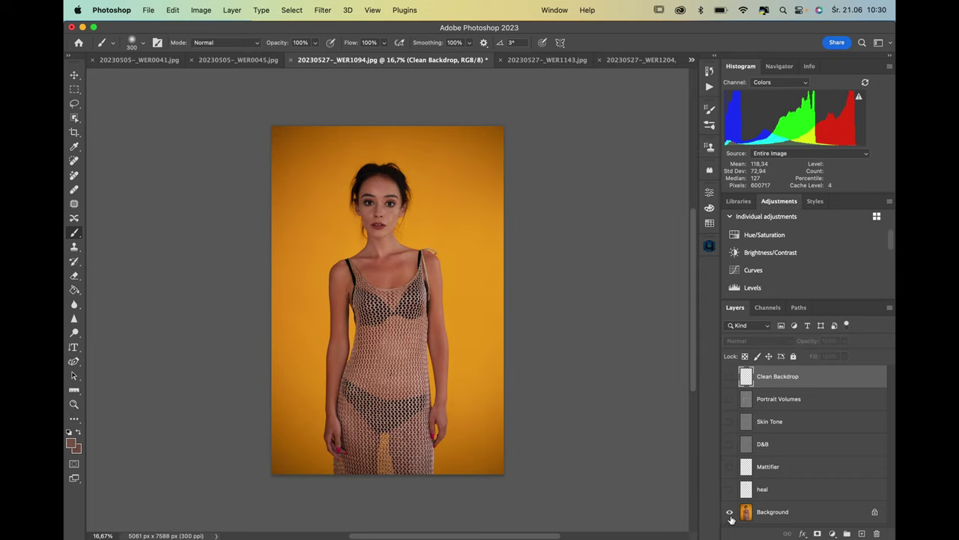
{"action": "left_click", "coordinate": [731, 516], "text": "alt"}
{"action": "left_click", "coordinate": [731, 516], "text": "alt"}
{"action": "left_click", "coordinate": [730, 516], "text": "alt"}
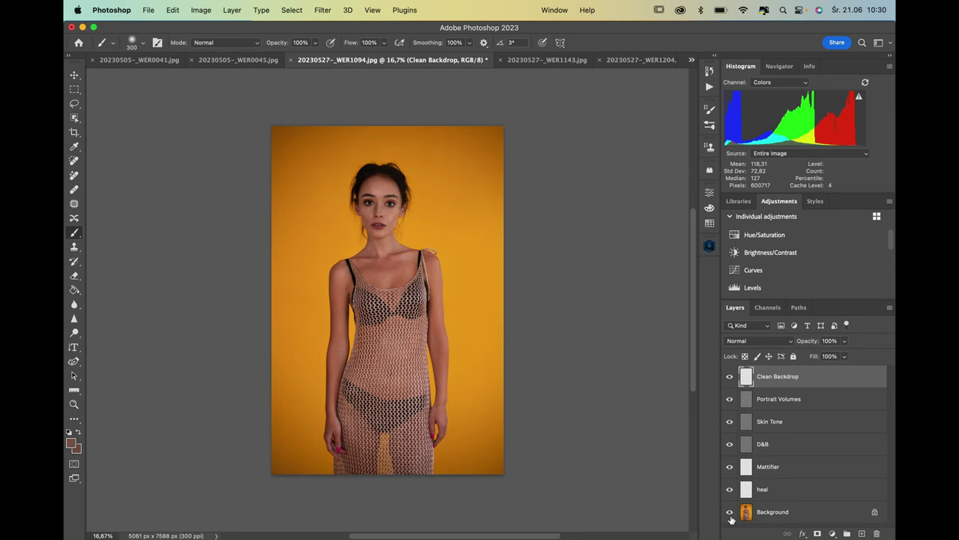
{"action": "left_click", "coordinate": [731, 516], "text": "alt"}
{"action": "left_click", "coordinate": [730, 516], "text": "alt"}
Step: Inspect the model's face, neckline and shoulders close up, comparing the retouch layers with the original Background
{"action": "key", "text": "super+plus"}
{"action": "key", "text": "super+plus"}
{"action": "key", "text": "super+plus"}
{"action": "key", "text": "super+plus"}
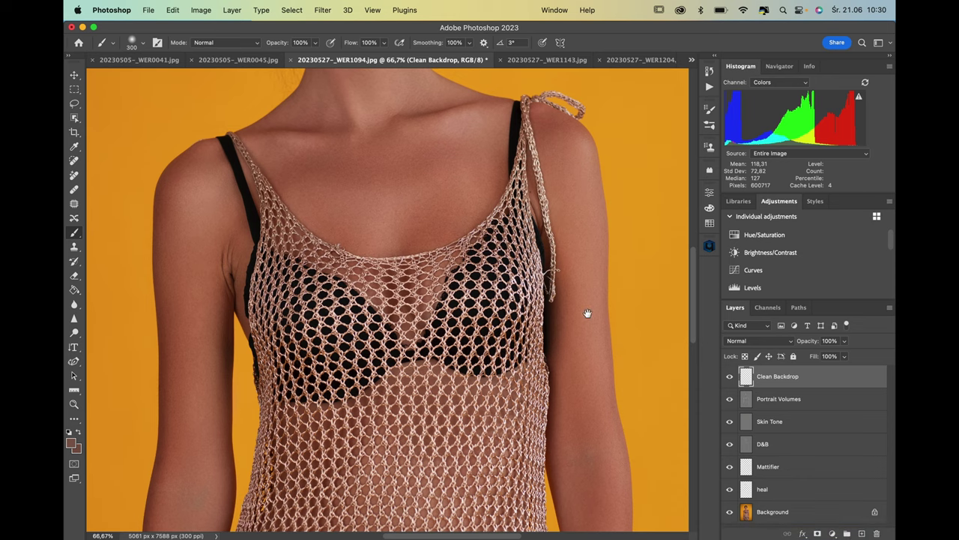
{"action": "left_click_drag", "start_coordinate": [565, 155], "coordinate": [561, 377]}
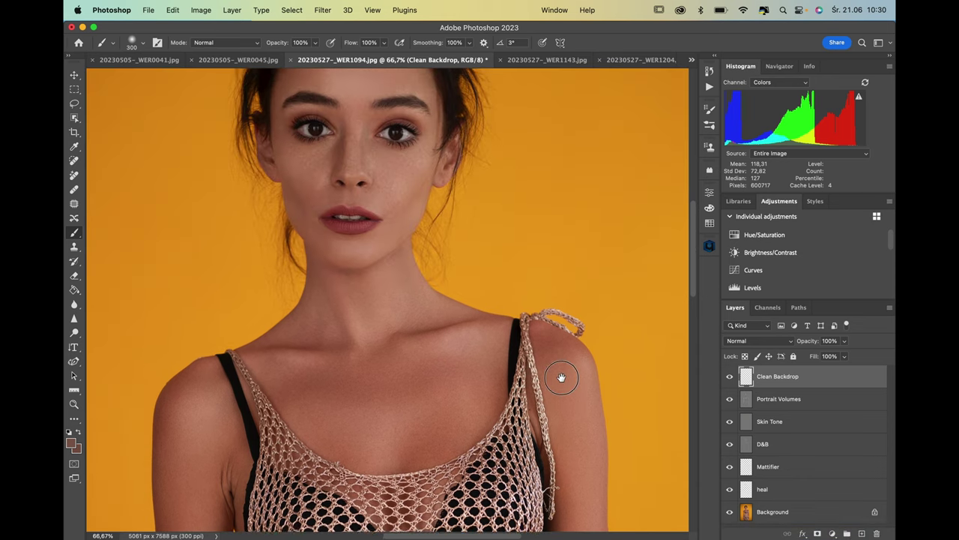
{"action": "left_click", "coordinate": [730, 512], "text": "alt"}
{"action": "left_click", "coordinate": [731, 513], "text": "alt"}
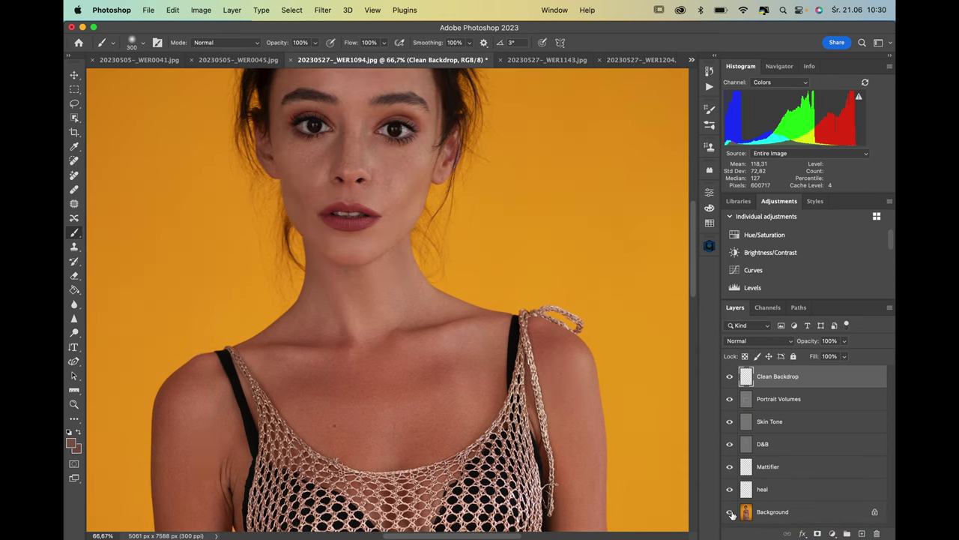
{"action": "left_click", "coordinate": [731, 512], "text": "alt"}
{"action": "left_click", "coordinate": [731, 512], "text": "alt"}
{"action": "left_click", "coordinate": [731, 513], "text": "alt"}
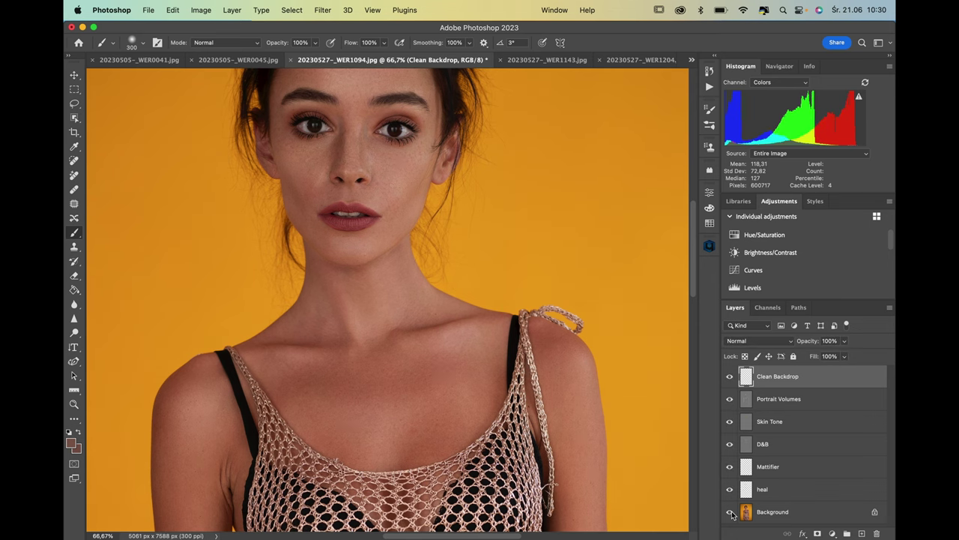
{"action": "key", "text": "super+minus"}
{"action": "key", "text": "super+minus"}
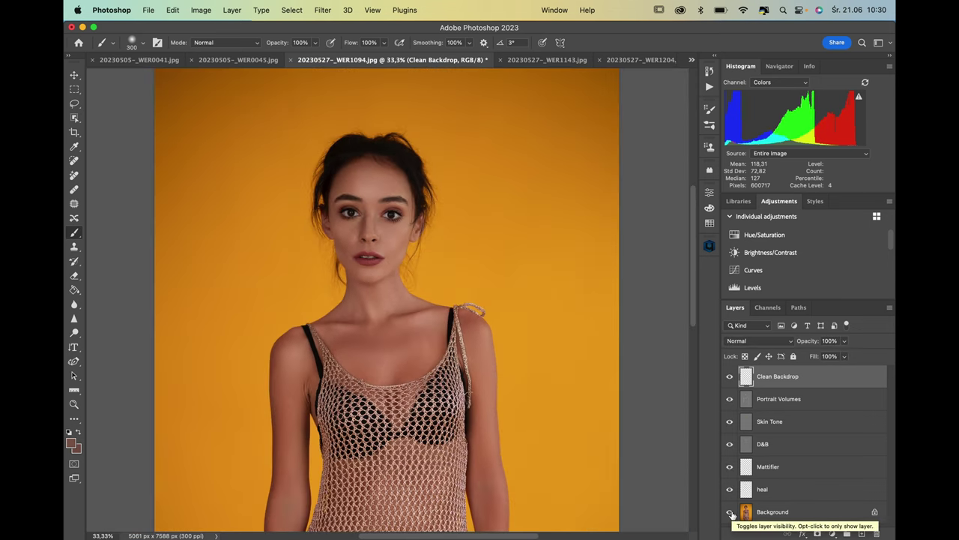
{"action": "key", "text": "super+minus"}
{"action": "key", "text": "super+minus"}
{"action": "key", "text": "super+minus"}
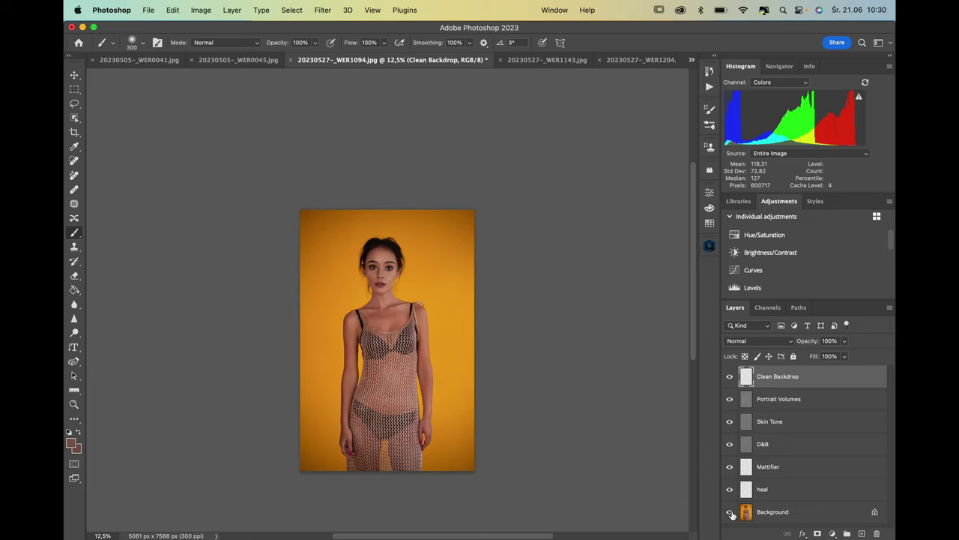
{"action": "key", "text": "super+equal"}
{"action": "key", "text": "super+equal"}
{"action": "key", "text": "super+equal"}
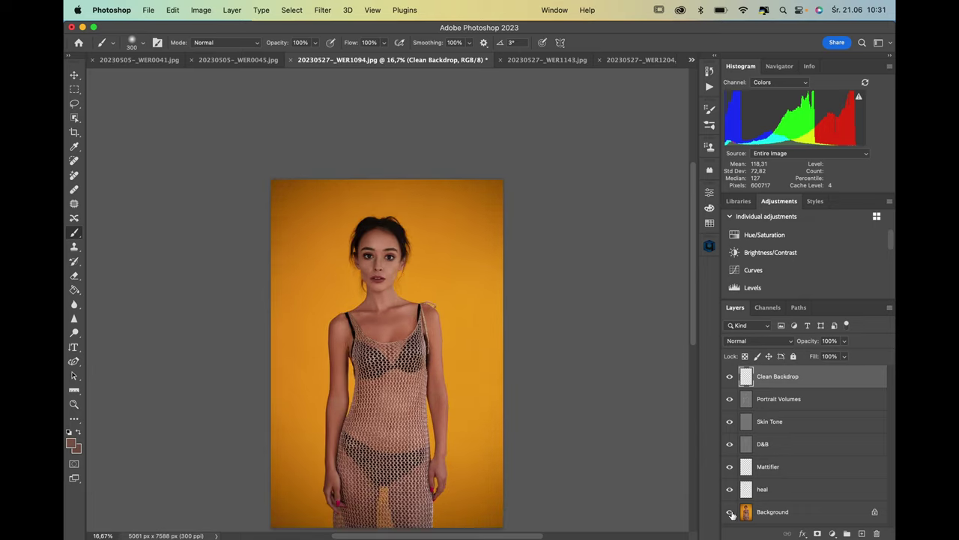
Step: Examine the retouched skin of the yellow-backdrop portrait close up and the whole photo in full view
{"action": "key", "text": "super+minus"}
{"action": "key", "text": "super+minus"}
{"action": "key", "text": "super+equal"}
{"action": "key", "text": "super+equal"}
{"action": "key", "text": "super+equal"}
{"action": "key", "text": "super+equal"}
{"action": "key", "text": "super+equal"}
{"action": "key", "text": "super+equal"}
{"action": "key", "text": "super+equal"}
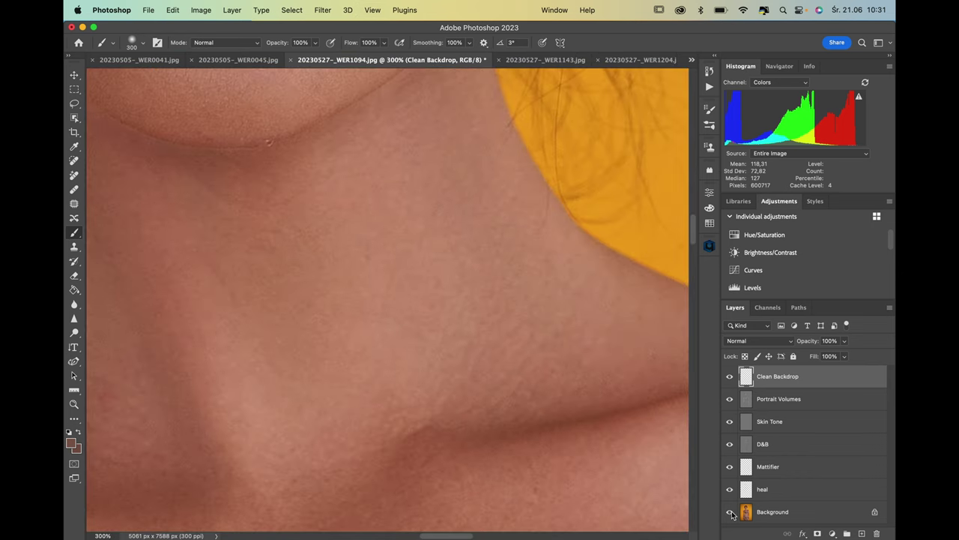
{"action": "key", "text": "super+equal"}
{"action": "key", "text": "super+0"}
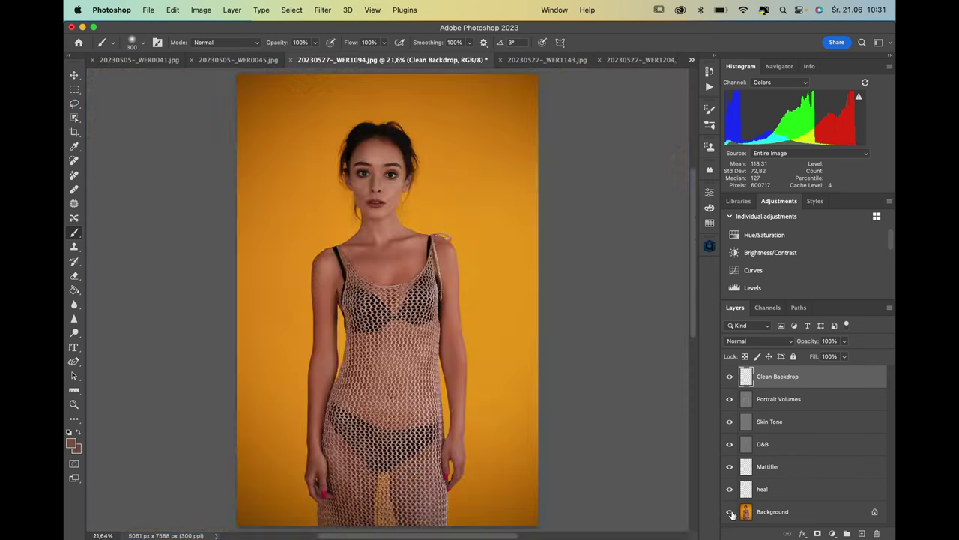
{"action": "key", "text": "super+minus"}
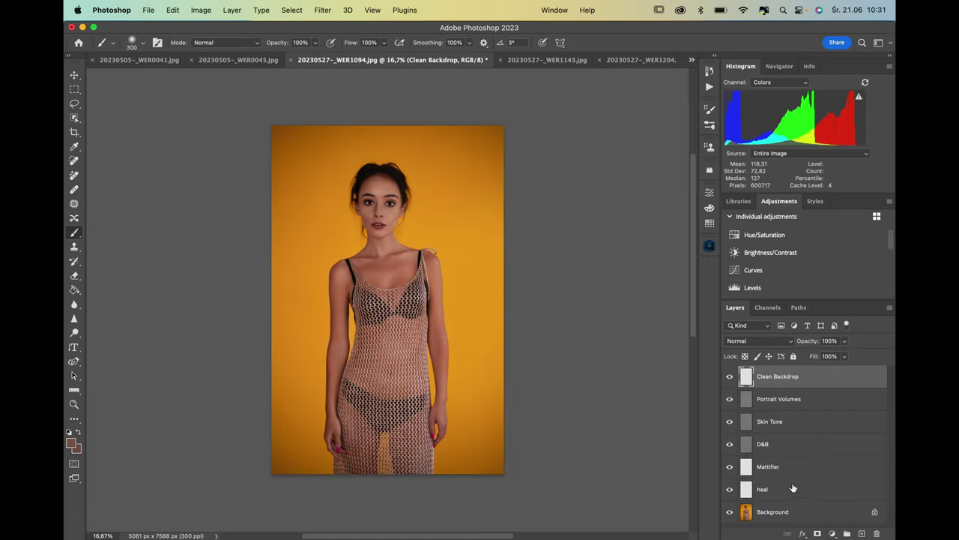
Step: Close 20230527-_WER1094.jpg without saving and run Heal, Mattifier, D&B, Skin Tone, Portrait Volumes and Clean Backdrop from the Retouch4me panel on 20230527-_WER1237.jpg
{"action": "left_click", "coordinate": [291, 60]}
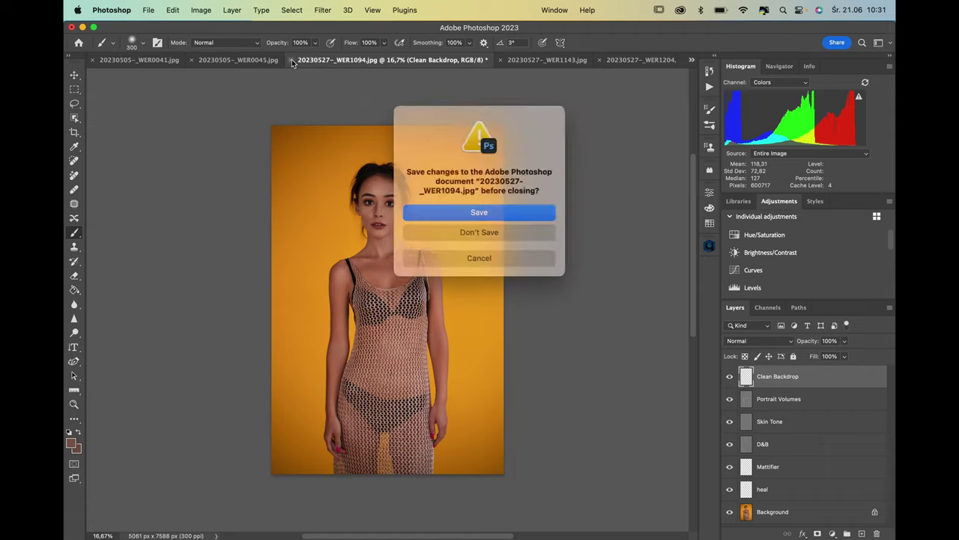
{"action": "left_click", "coordinate": [495, 232]}
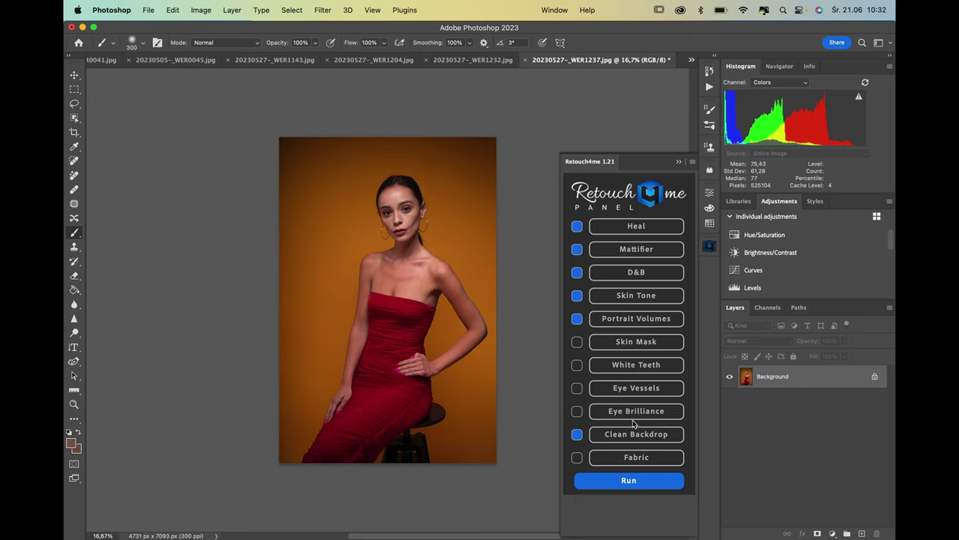
{"action": "left_click", "coordinate": [631, 481]}
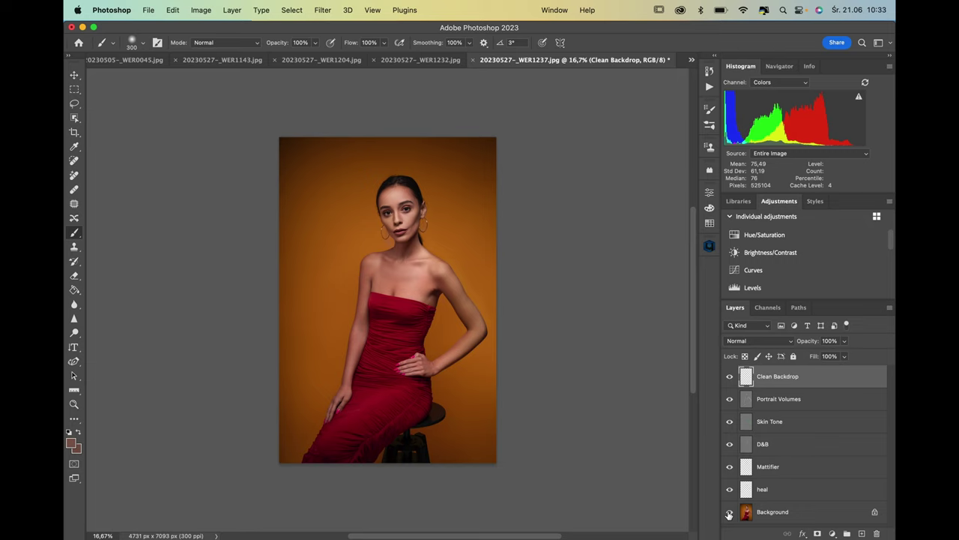
Step: Set the Portrait Volumes layer's opacity to 50% and compare the red-dress portrait with its original Background
{"action": "left_click", "coordinate": [793, 403]}
{"action": "left_click", "coordinate": [844, 341]}
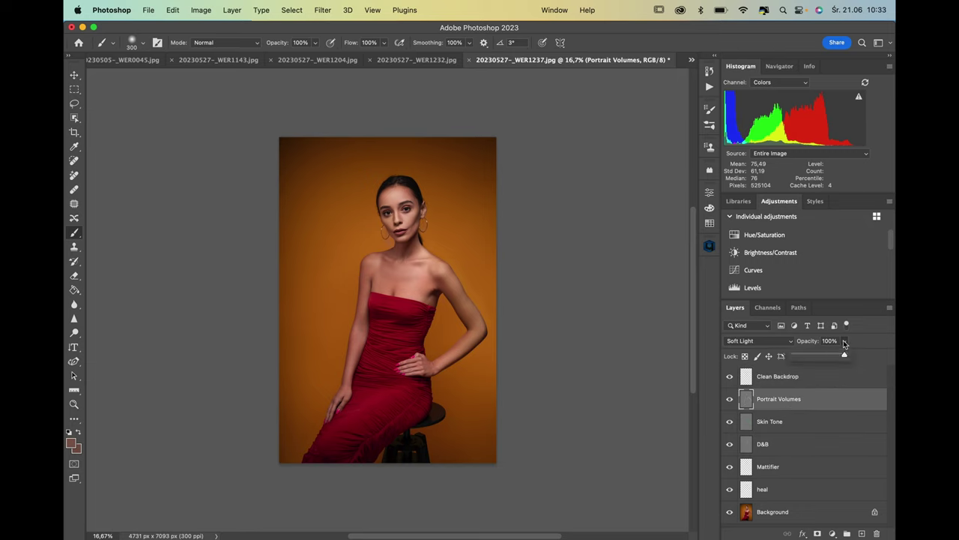
{"action": "left_click_drag", "start_coordinate": [825, 356], "coordinate": [818, 354]}
{"action": "left_click", "coordinate": [732, 512]}
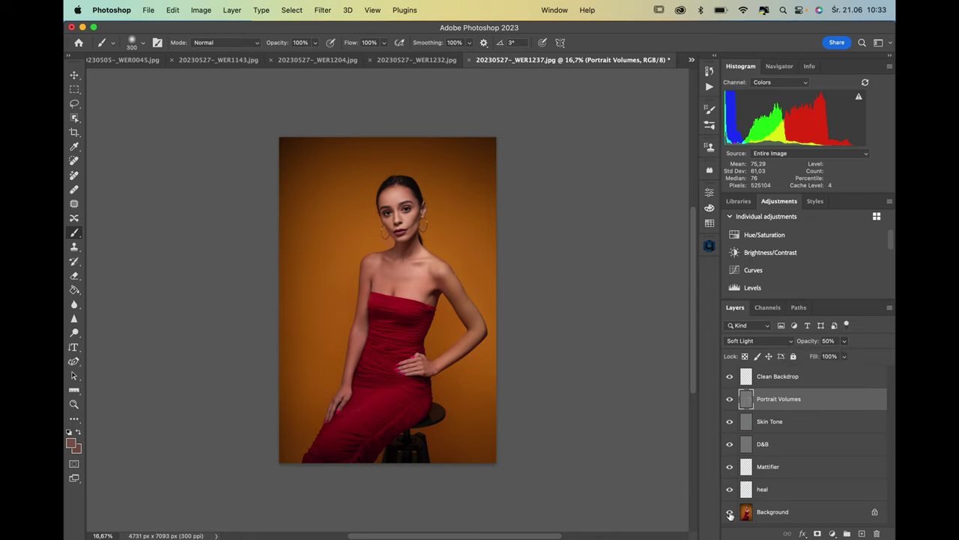
Step: Compare the model's face close up with the Mattifier layer shown and hidden, and set that layer's opacity to 54%
{"action": "key", "text": "super+plus"}
{"action": "key", "text": "super+plus"}
{"action": "key", "text": "super+plus"}
{"action": "key", "text": "super+plus"}
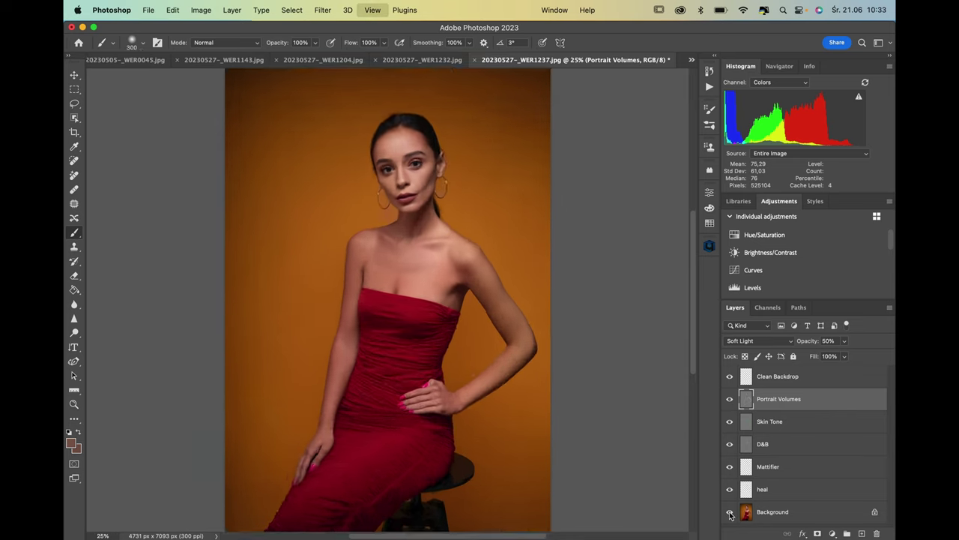
{"action": "scroll", "coordinate": [556, 349], "scroll_direction": "up", "scroll_amount": 8}
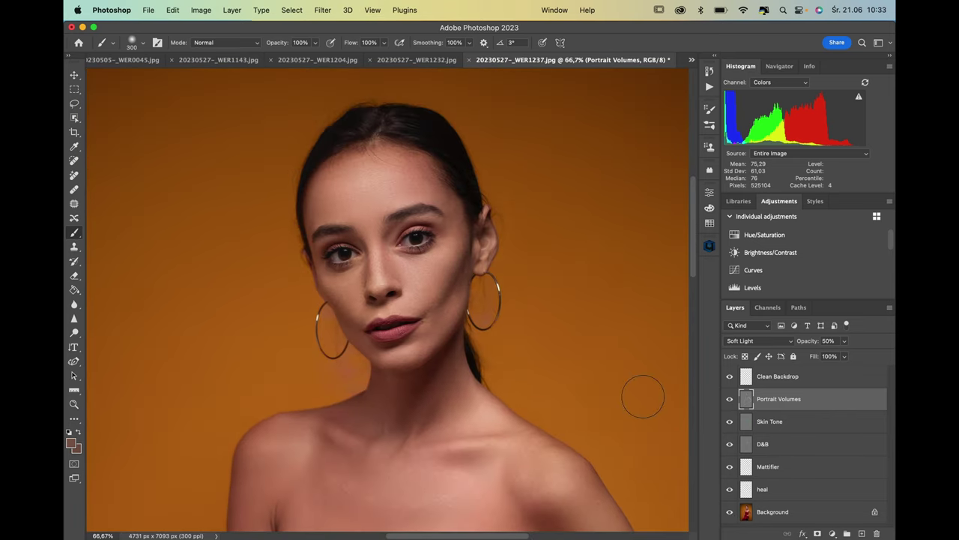
{"action": "left_click", "coordinate": [730, 466]}
{"action": "left_click", "coordinate": [730, 466]}
{"action": "left_click", "coordinate": [730, 467]}
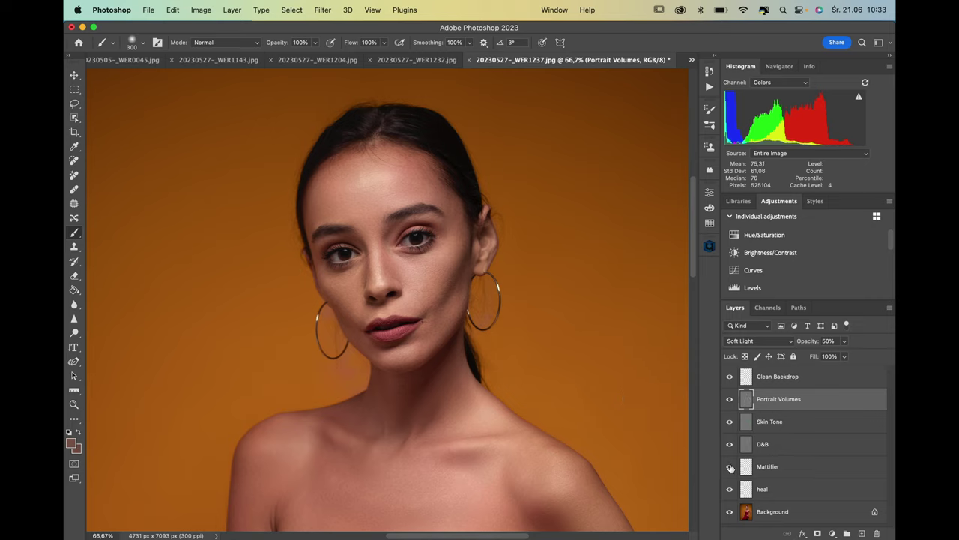
{"action": "left_click", "coordinate": [730, 467]}
{"action": "left_click", "coordinate": [730, 466]}
{"action": "left_click", "coordinate": [730, 467]}
{"action": "left_click", "coordinate": [787, 467]}
{"action": "left_click_drag", "start_coordinate": [841, 342], "coordinate": [822, 354]}
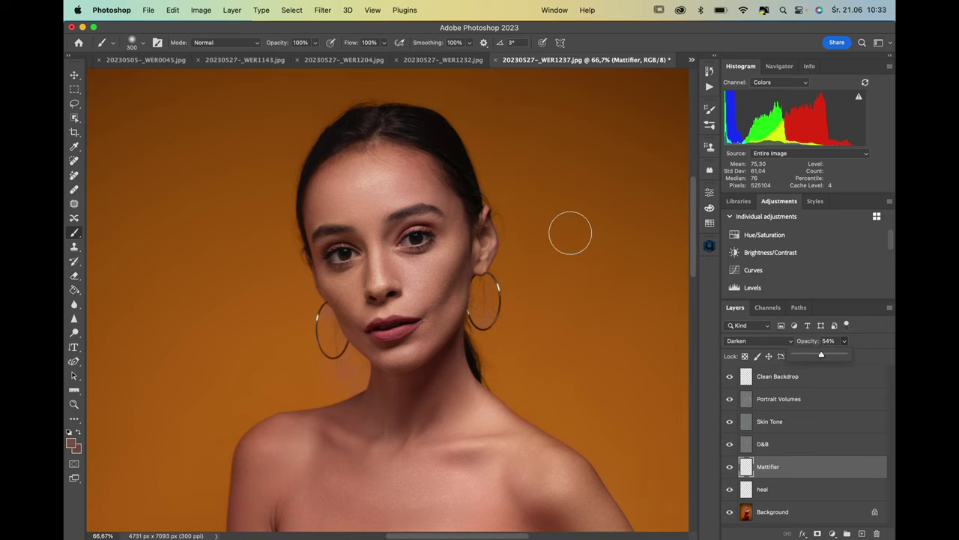
Step: Compare the red-dress portrait with the Skin Tone and Clean Backdrop layers each shown and hidden
{"action": "key", "text": "super+minus"}
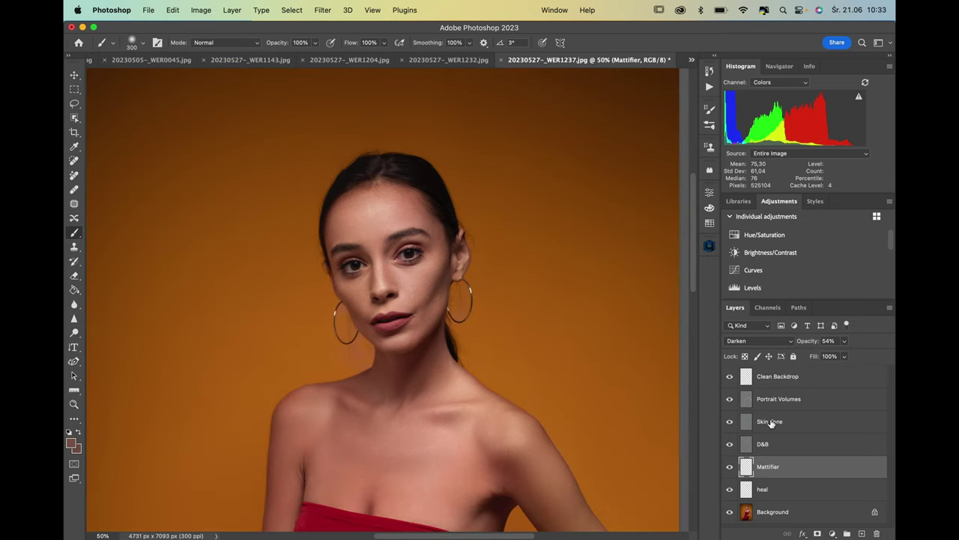
{"action": "left_click", "coordinate": [730, 422]}
{"action": "left_click", "coordinate": [730, 422]}
{"action": "left_click", "coordinate": [730, 421]}
{"action": "left_click", "coordinate": [730, 422]}
{"action": "left_click", "coordinate": [729, 421]}
{"action": "left_click", "coordinate": [730, 422]}
{"action": "left_click", "coordinate": [730, 423]}
{"action": "left_click", "coordinate": [730, 378]}
{"action": "left_click", "coordinate": [729, 380]}
Step: Set the Portrait Volumes layer's opacity to 30%, checking its effect by showing and hiding the layer
{"action": "left_click", "coordinate": [730, 402]}
{"action": "left_click", "coordinate": [729, 403]}
{"action": "left_click", "coordinate": [730, 401]}
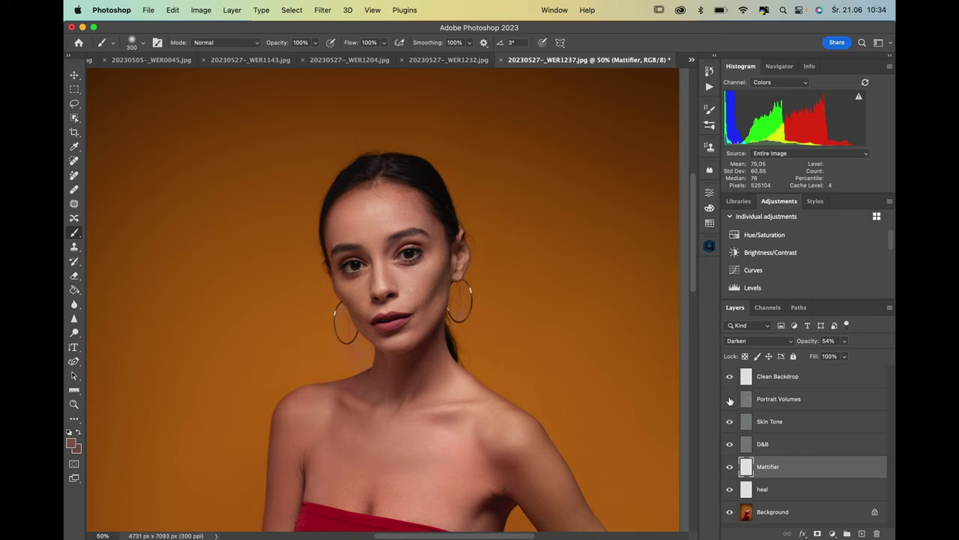
{"action": "left_click", "coordinate": [730, 401]}
{"action": "left_click", "coordinate": [787, 398]}
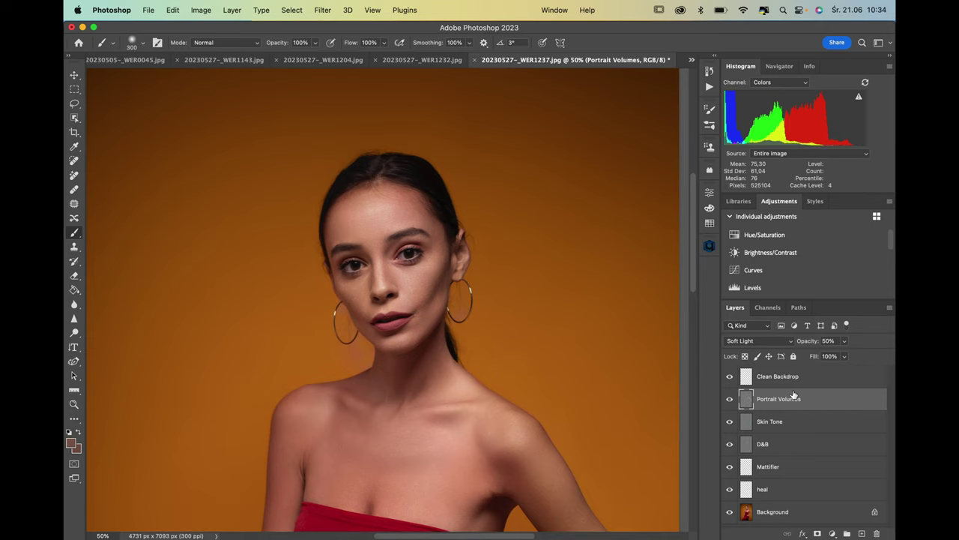
{"action": "left_click", "coordinate": [845, 344]}
{"action": "left_click_drag", "start_coordinate": [844, 356], "coordinate": [835, 356]}
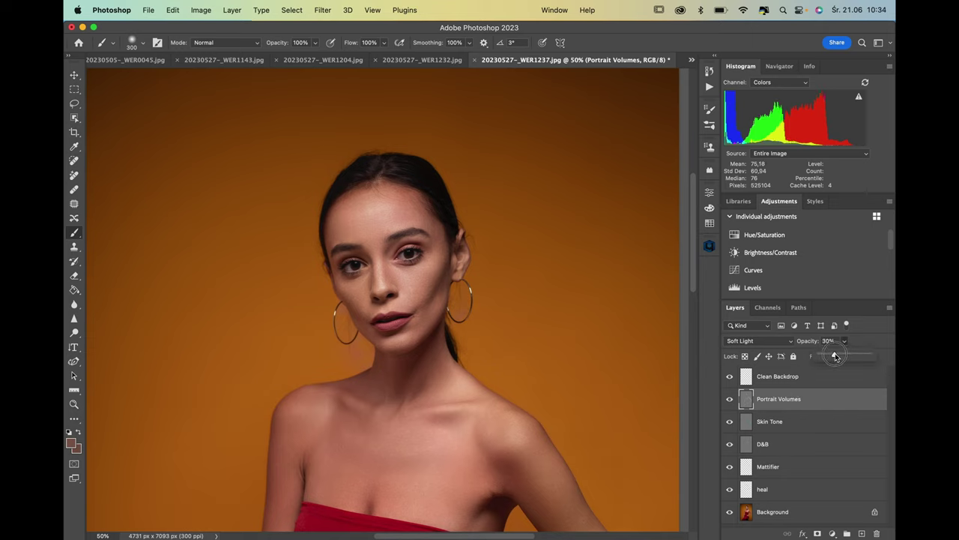
{"action": "left_click", "coordinate": [730, 402]}
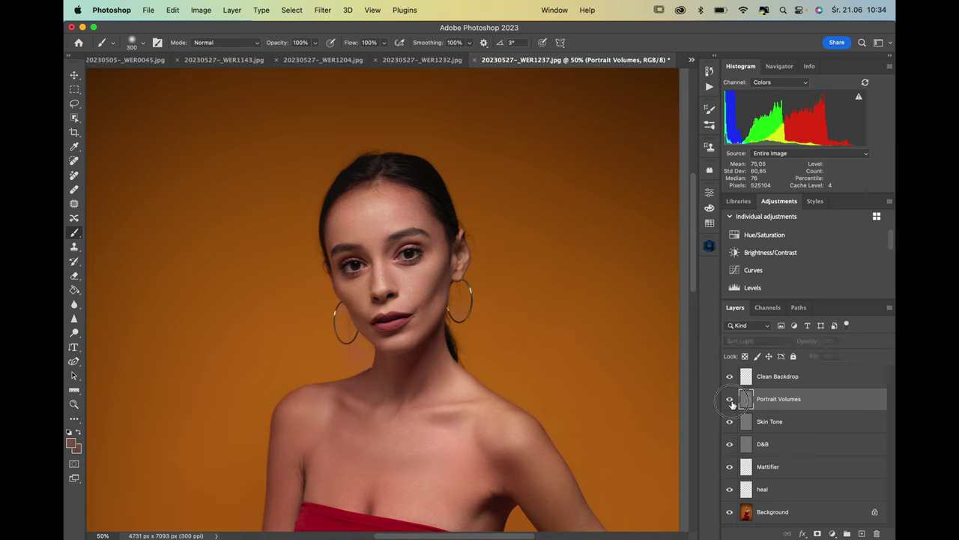
{"action": "left_click", "coordinate": [730, 403]}
Step: Compare all the retouch layers of the red-dress portrait with the original Background alone
{"action": "key", "text": "super+minus"}
{"action": "key", "text": "super+minus"}
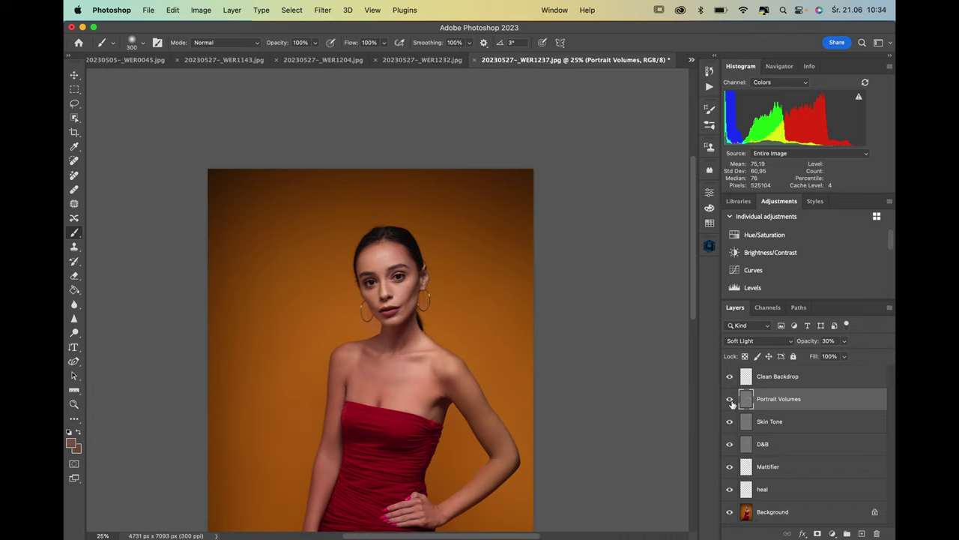
{"action": "left_click", "coordinate": [730, 511], "text": "alt"}
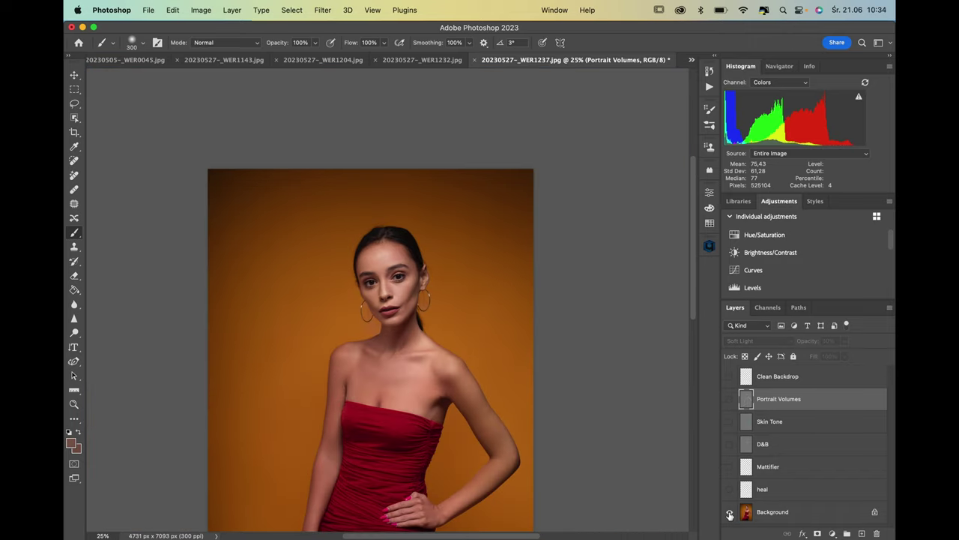
{"action": "left_click", "coordinate": [730, 512], "text": "alt"}
{"action": "left_click", "coordinate": [729, 512], "text": "alt"}
{"action": "left_click", "coordinate": [730, 512], "text": "alt"}
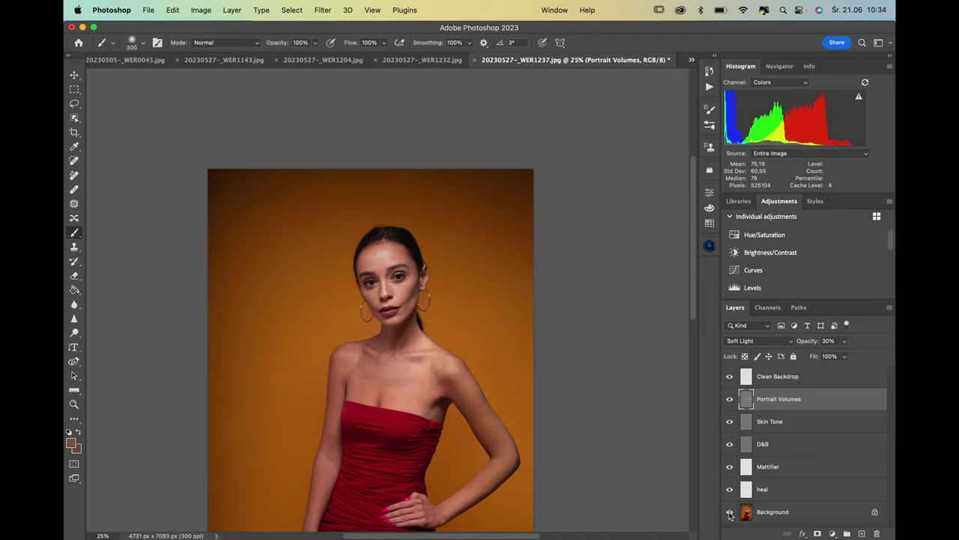
Step: Review the finished red-dress portrait at several magnifications and in full-screen mode without the interface
{"action": "key", "text": "super+minus"}
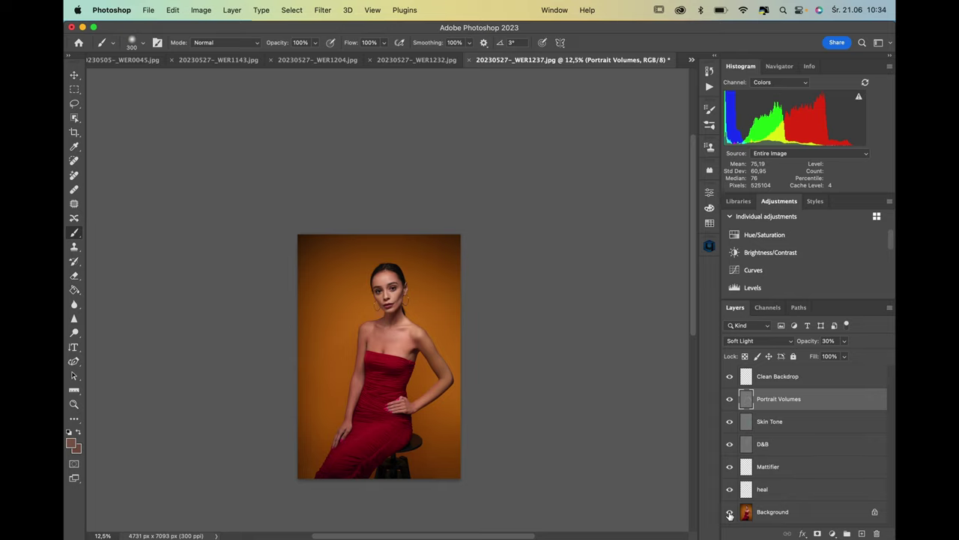
{"action": "key", "text": "super+plus"}
{"action": "key", "text": "super+plus"}
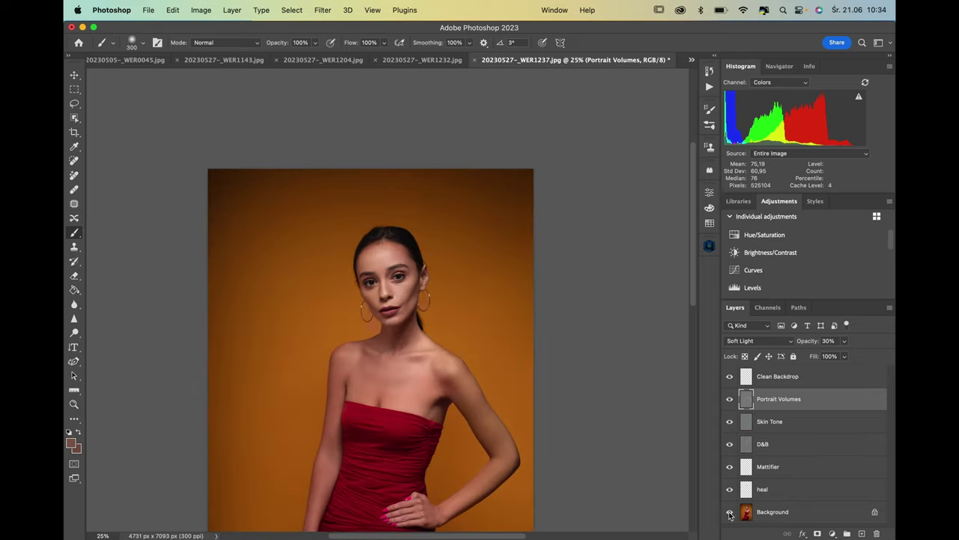
{"action": "key", "text": "super+minus"}
{"action": "key", "text": "super+minus"}
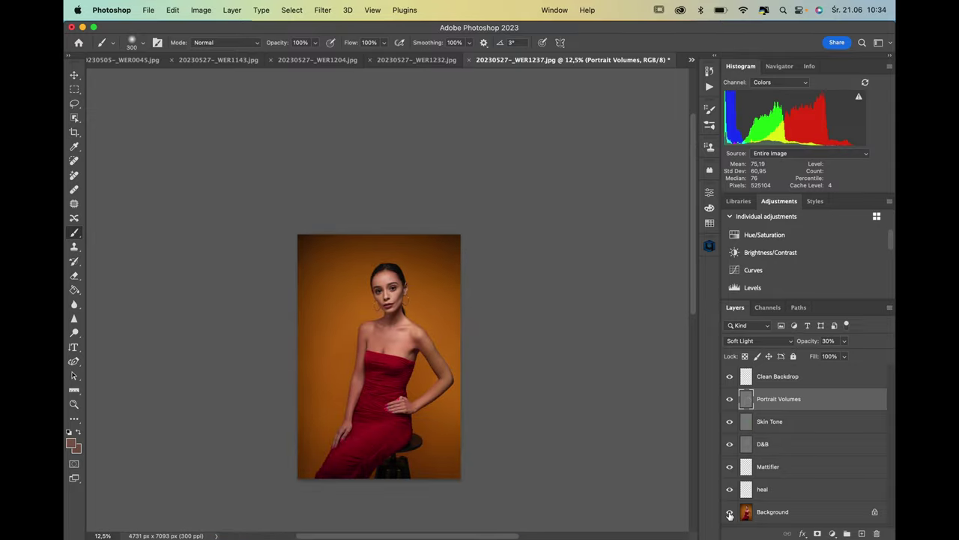
{"action": "key", "text": "f"}
{"action": "key", "text": "f"}
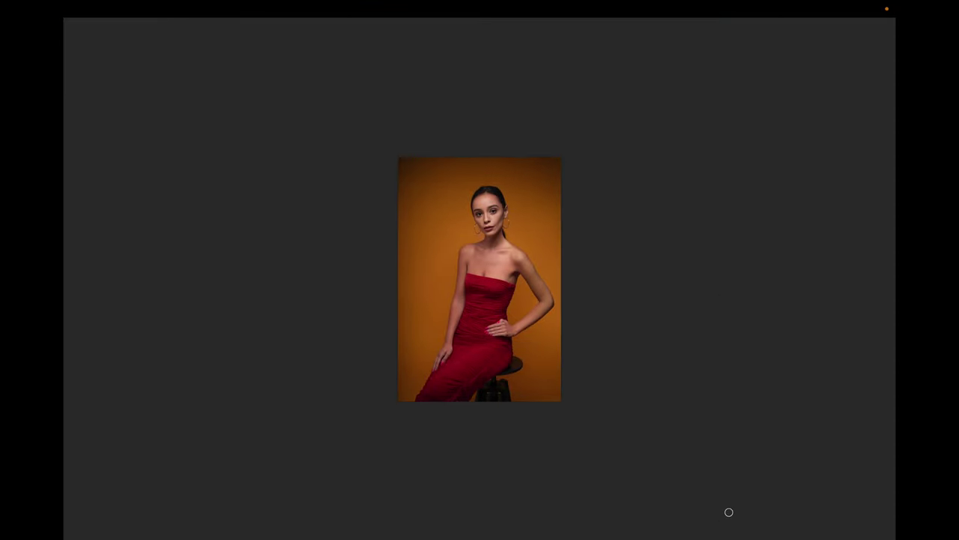
{"action": "key", "text": "ctrl+0"}
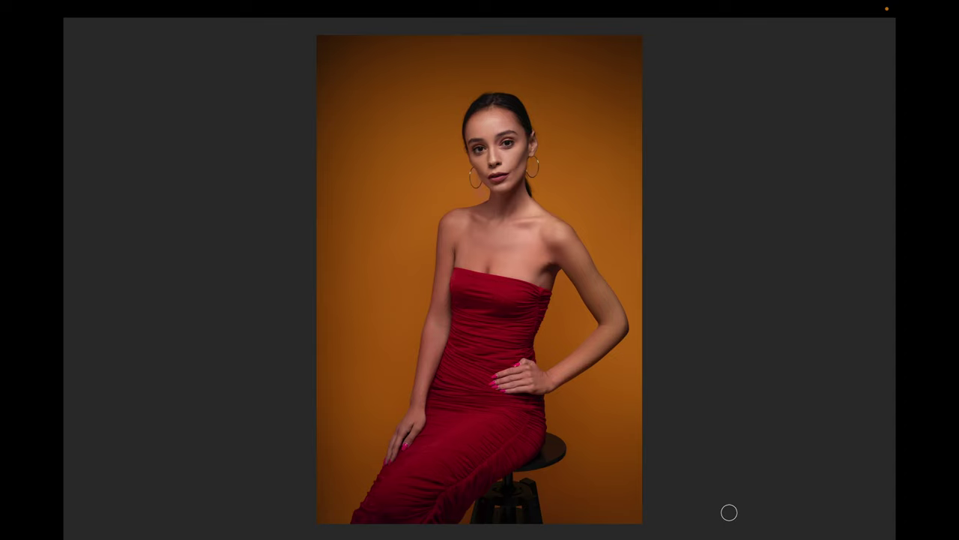
{"action": "key", "text": "f"}
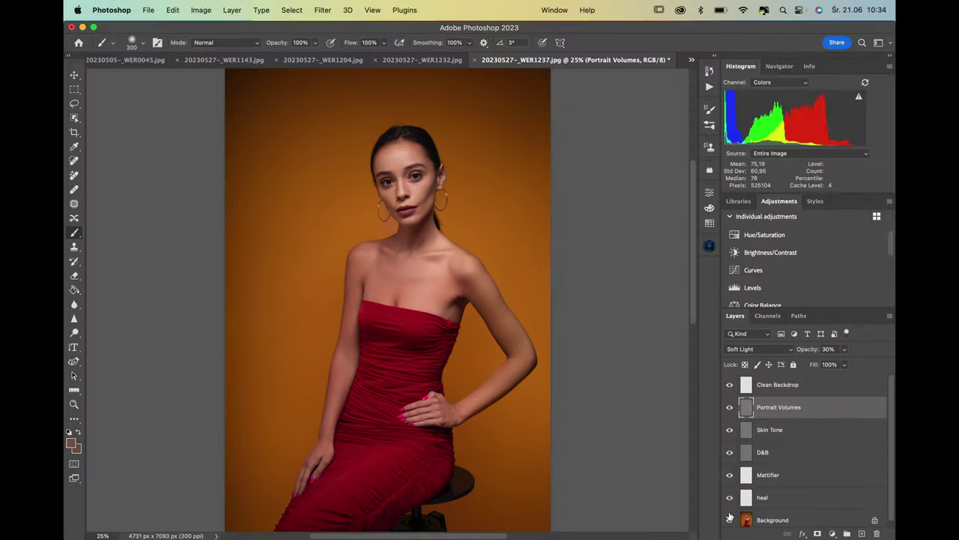
{"action": "key", "text": "super+minus"}
{"action": "key", "text": "super+minus"}
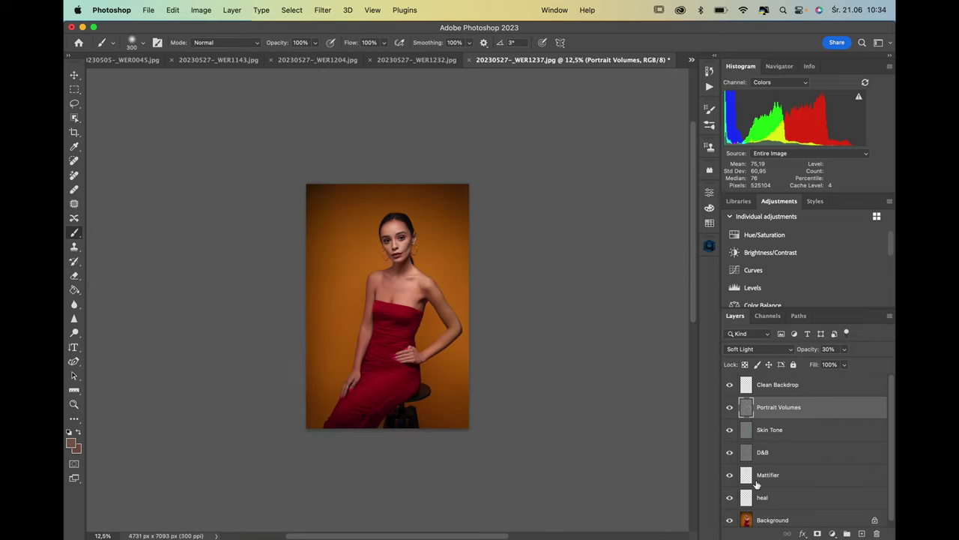
Step: Close 20230527-_WER1237.jpg without saving and run Heal, Mattifier, D&B, Skin Tone, Portrait Volumes and Clean Backdrop from the Retouch4me panel on 20230527-_WER1232.jpg
{"action": "left_click", "coordinate": [470, 63]}
{"action": "left_click", "coordinate": [524, 233]}
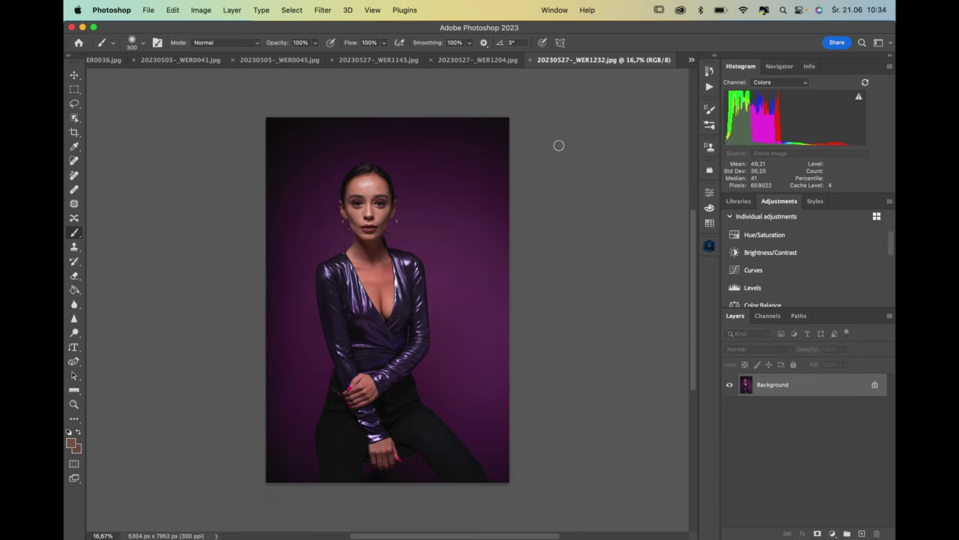
{"action": "left_click", "coordinate": [710, 246]}
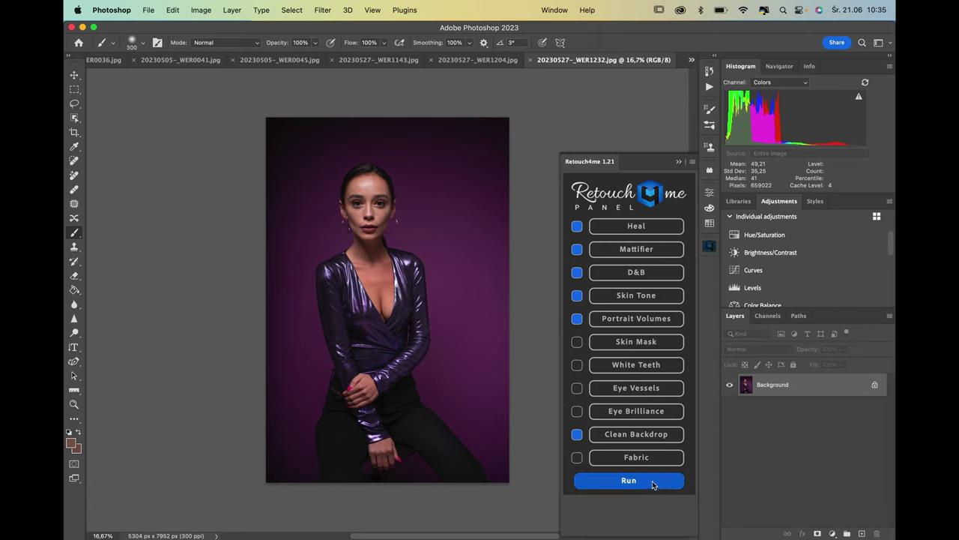
{"action": "left_click", "coordinate": [577, 457]}
{"action": "left_click", "coordinate": [577, 457]}
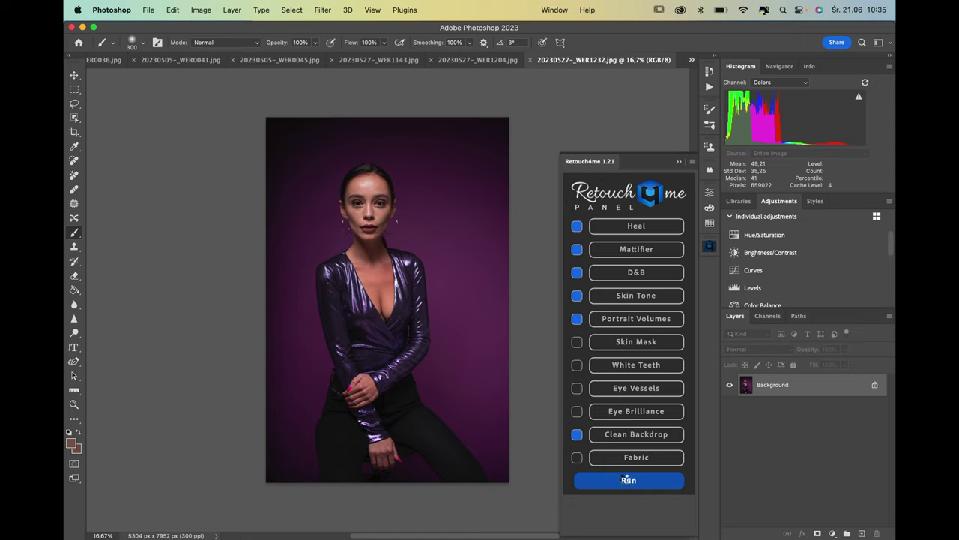
{"action": "left_click", "coordinate": [628, 479]}
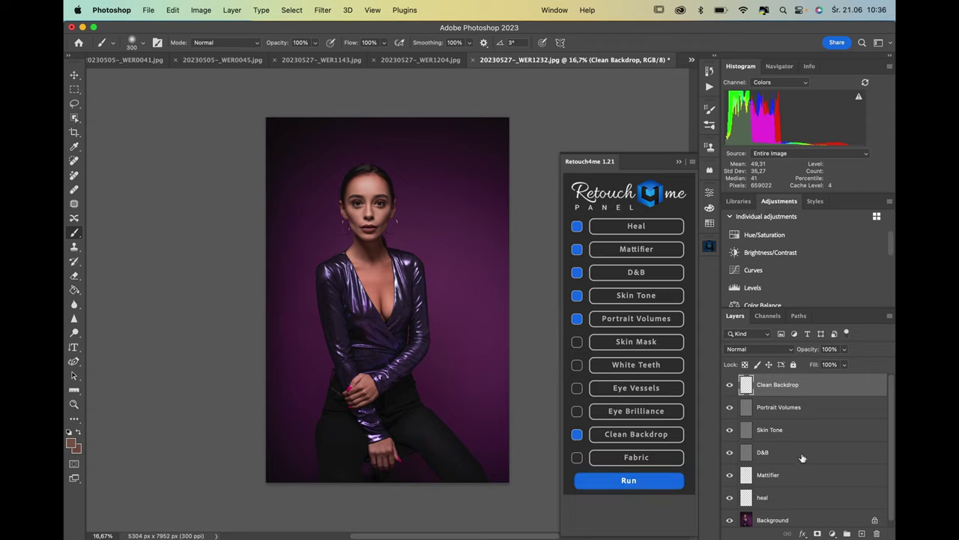
Step: Set the Mattifier layer's opacity to 70% on the purple-backdrop portrait and compare it with the layer shown and hidden
{"action": "scroll", "coordinate": [802, 459], "scroll_direction": "down", "scroll_amount": 1}
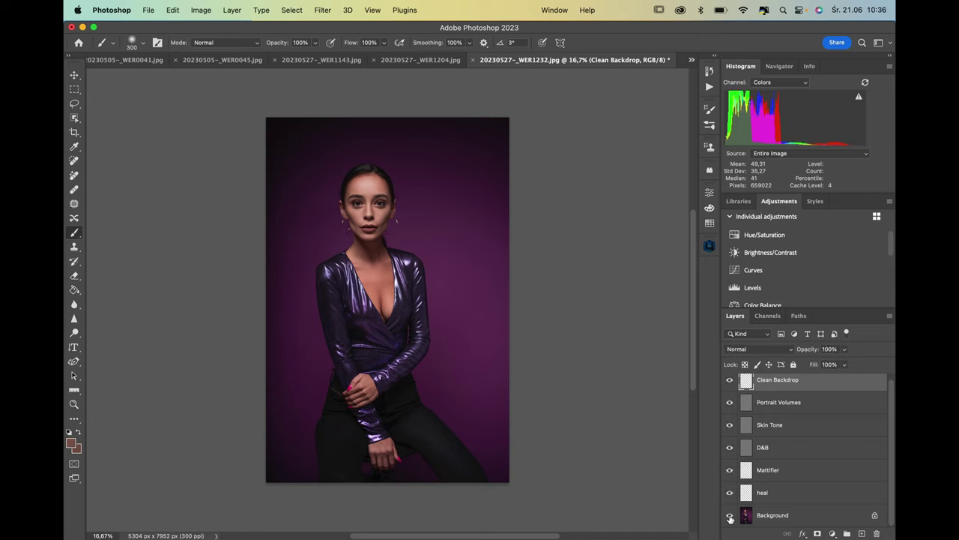
{"action": "left_click", "coordinate": [782, 470]}
{"action": "left_click", "coordinate": [844, 348]}
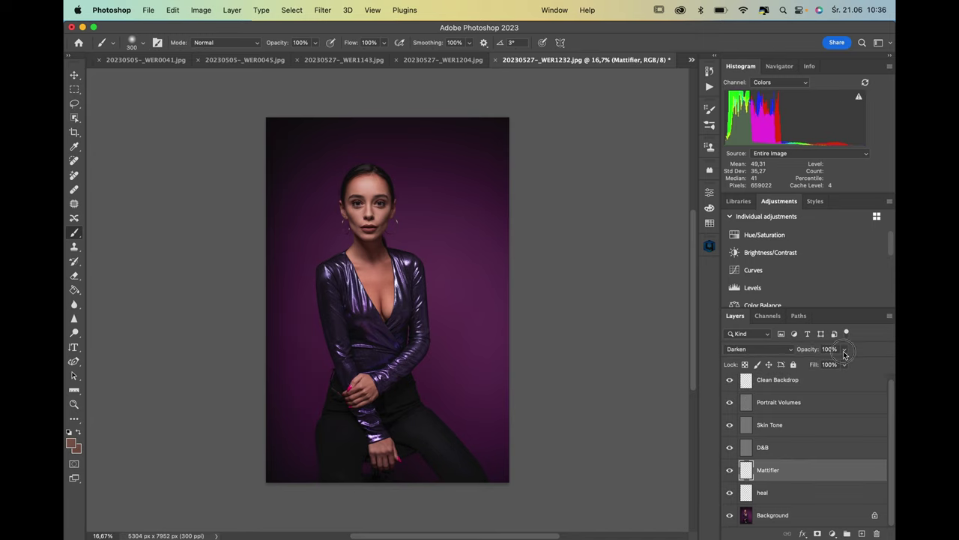
{"action": "left_click_drag", "start_coordinate": [819, 363], "coordinate": [829, 363]}
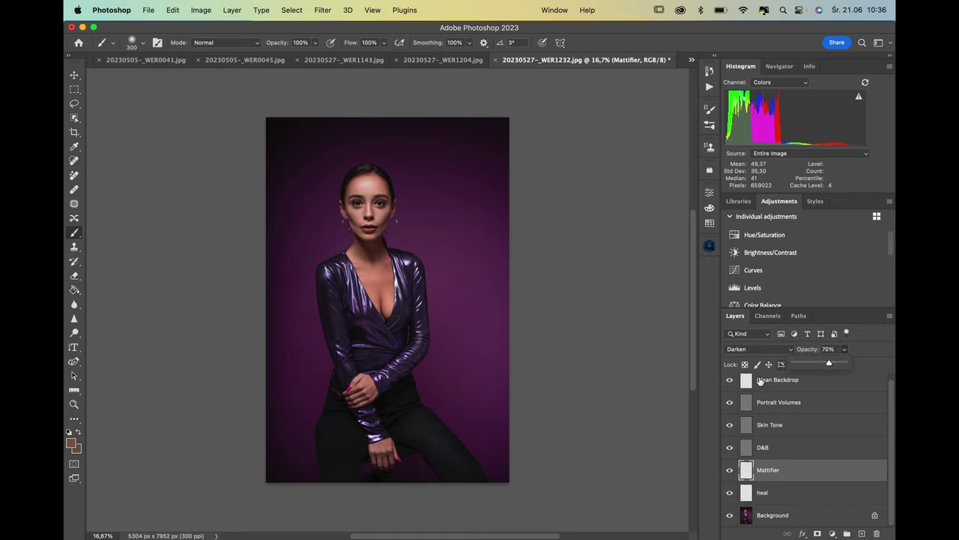
{"action": "left_click", "coordinate": [730, 471]}
{"action": "left_click", "coordinate": [730, 473]}
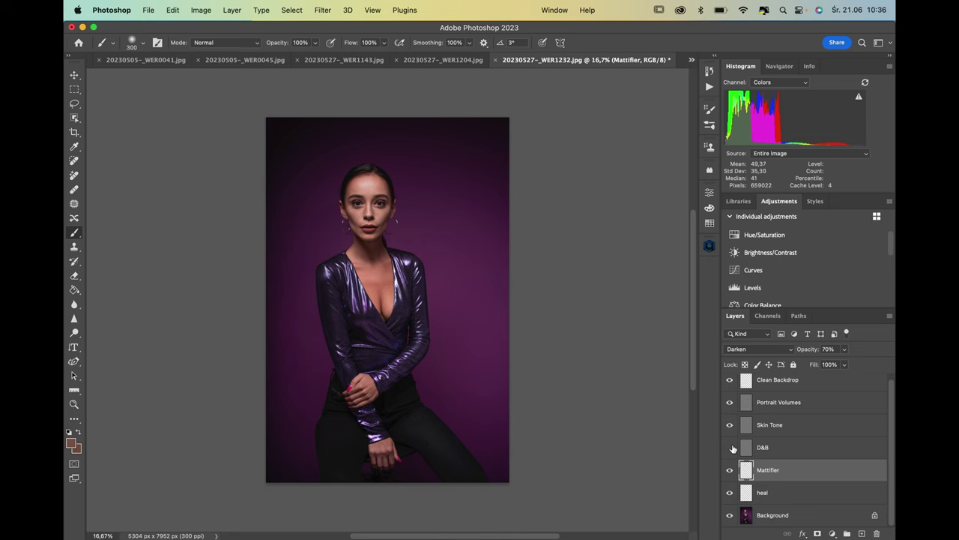
Step: Zoom in on the face of the purple-backdrop portrait and compare the Skin Tone and Portrait Volumes layers each shown and hidden
{"action": "key", "text": "super+equal"}
{"action": "key", "text": "super+equal"}
{"action": "key", "text": "super+equal"}
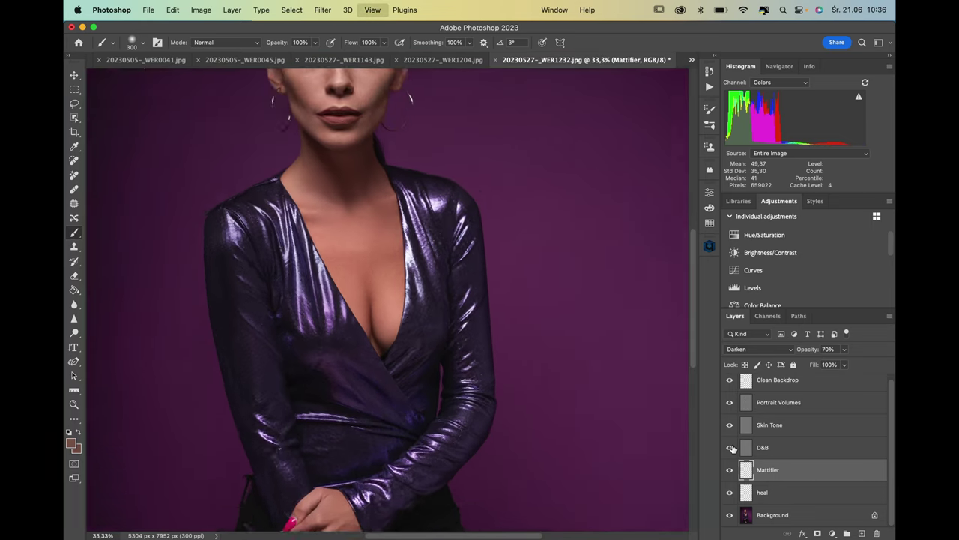
{"action": "left_click_drag", "start_coordinate": [562, 292], "coordinate": [625, 466]}
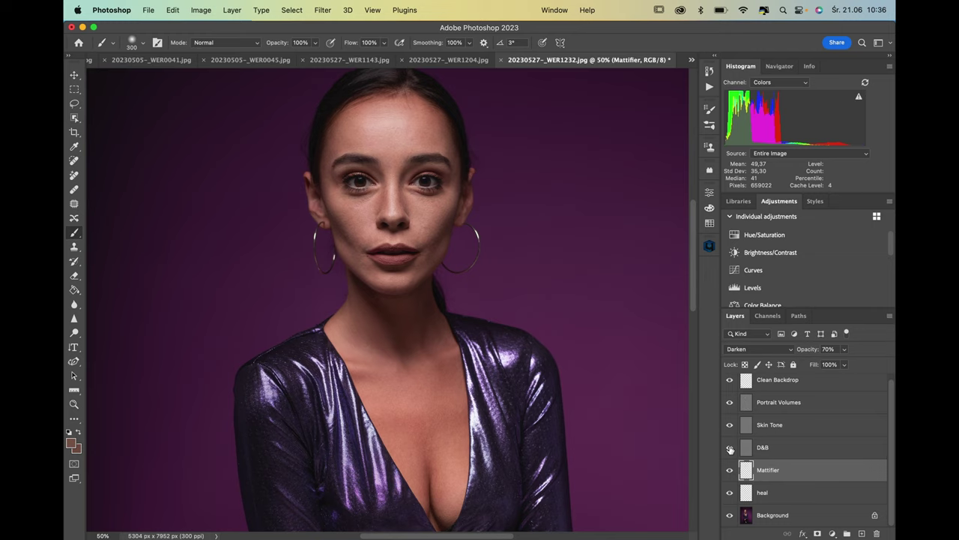
{"action": "left_click", "coordinate": [730, 426]}
{"action": "left_click", "coordinate": [730, 426]}
{"action": "left_click", "coordinate": [730, 404]}
{"action": "left_click", "coordinate": [731, 403]}
{"action": "left_click", "coordinate": [731, 404]}
{"action": "left_click", "coordinate": [731, 404]}
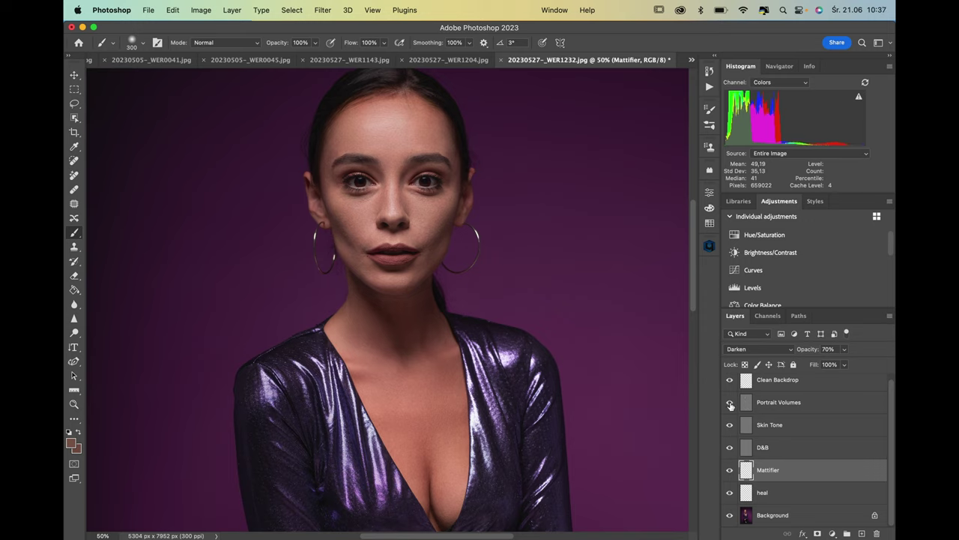
{"action": "left_click", "coordinate": [731, 404]}
{"action": "left_click", "coordinate": [730, 404]}
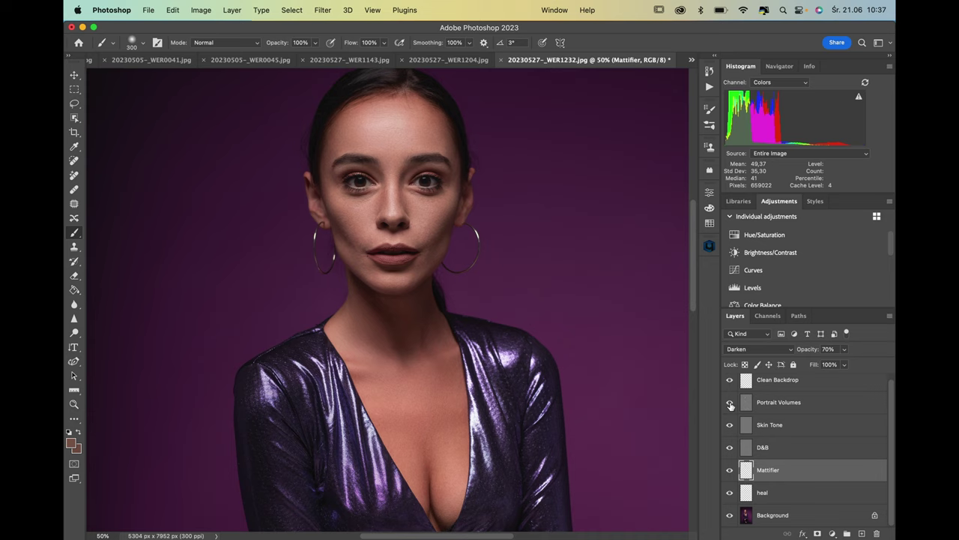
Step: Set the Portrait Volumes layer's opacity to 59% and compare the whole purple-backdrop portrait with the layer shown and hidden
{"action": "left_click", "coordinate": [792, 403]}
{"action": "left_click", "coordinate": [843, 348]}
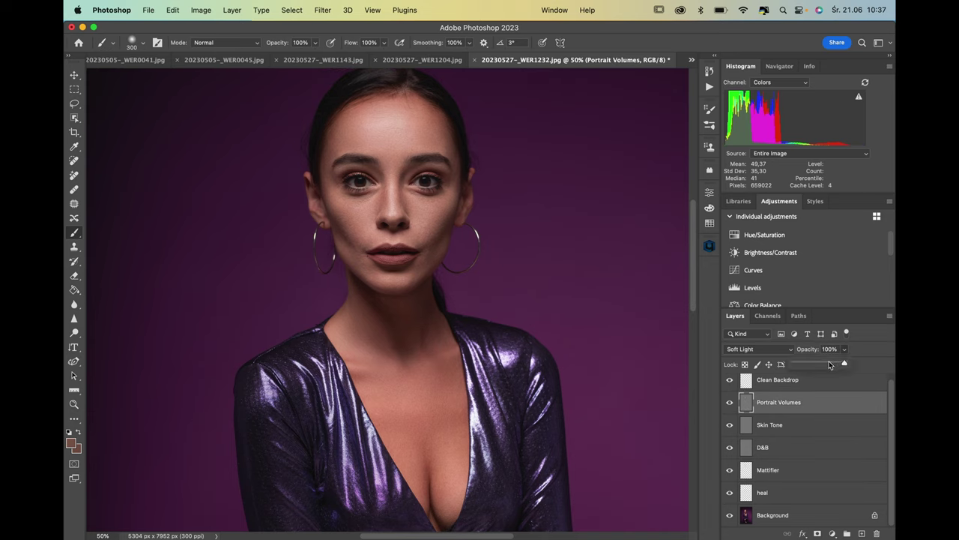
{"action": "left_click_drag", "start_coordinate": [826, 363], "coordinate": [824, 364]}
{"action": "key", "text": "super+0"}
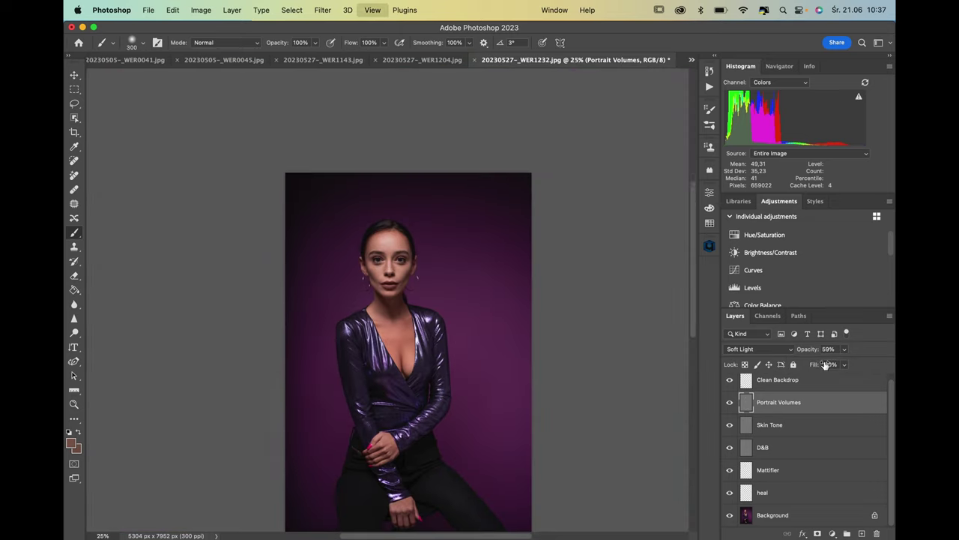
{"action": "left_click", "coordinate": [730, 403]}
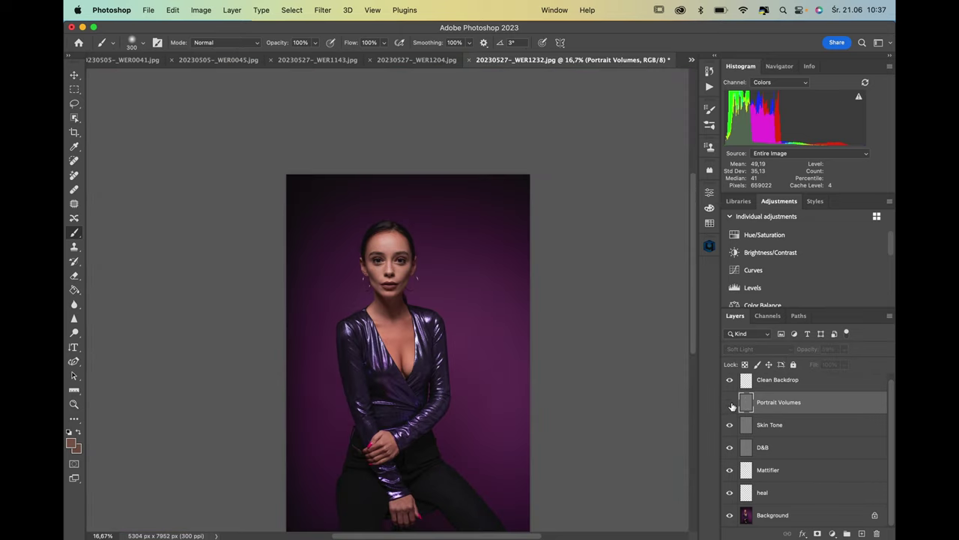
{"action": "left_click", "coordinate": [730, 402]}
{"action": "left_click", "coordinate": [730, 403]}
{"action": "left_click", "coordinate": [730, 403]}
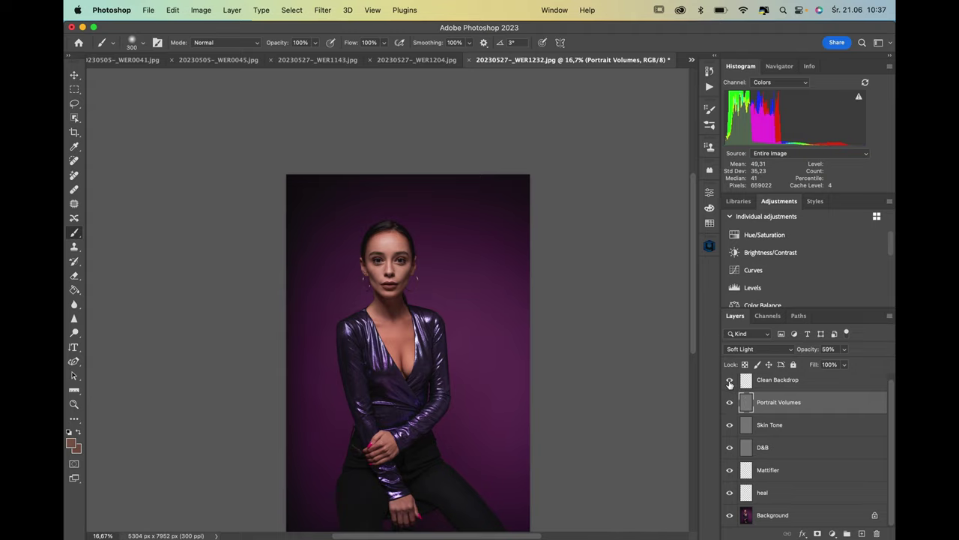
Step: Check the Clean Backdrop layer's effect at reduced magnification and compare the full retouch with the Background alone
{"action": "key", "text": "super+minus"}
{"action": "left_click", "coordinate": [730, 381]}
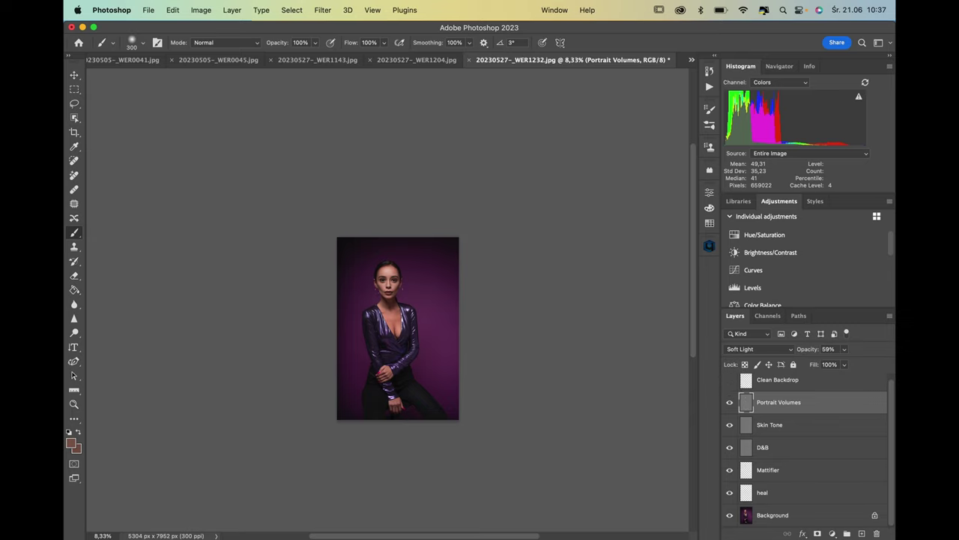
{"action": "left_click", "coordinate": [730, 515], "text": "alt"}
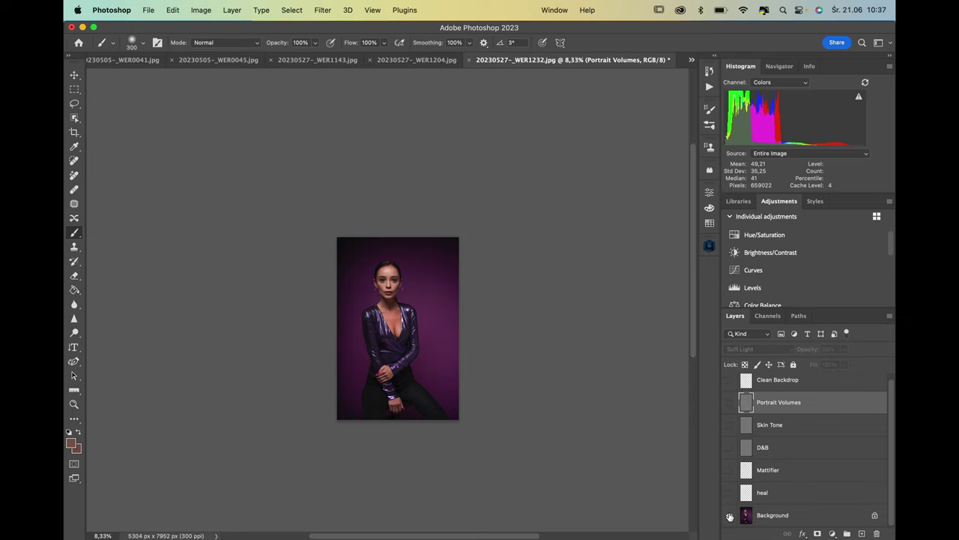
{"action": "left_click", "coordinate": [730, 515], "text": "alt"}
Step: Compare all the retouch layers of the purple-backdrop portrait with the original Background again at 25% magnification
{"action": "key", "text": "super+plus"}
{"action": "key", "text": "super+plus"}
{"action": "key", "text": "super+plus"}
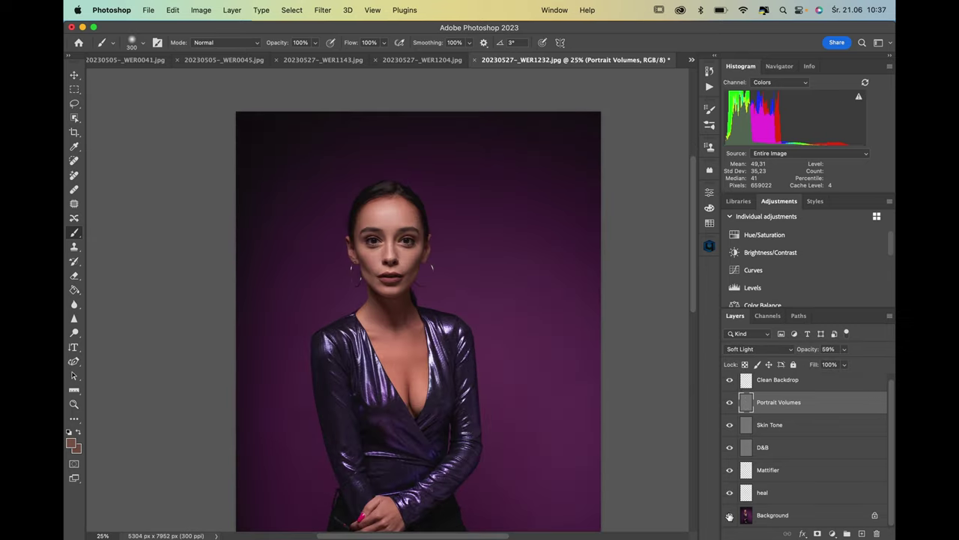
{"action": "right_click", "coordinate": [636, 469]}
{"action": "key", "text": "Escape"}
{"action": "left_click_drag", "start_coordinate": [578, 455], "coordinate": [591, 401]}
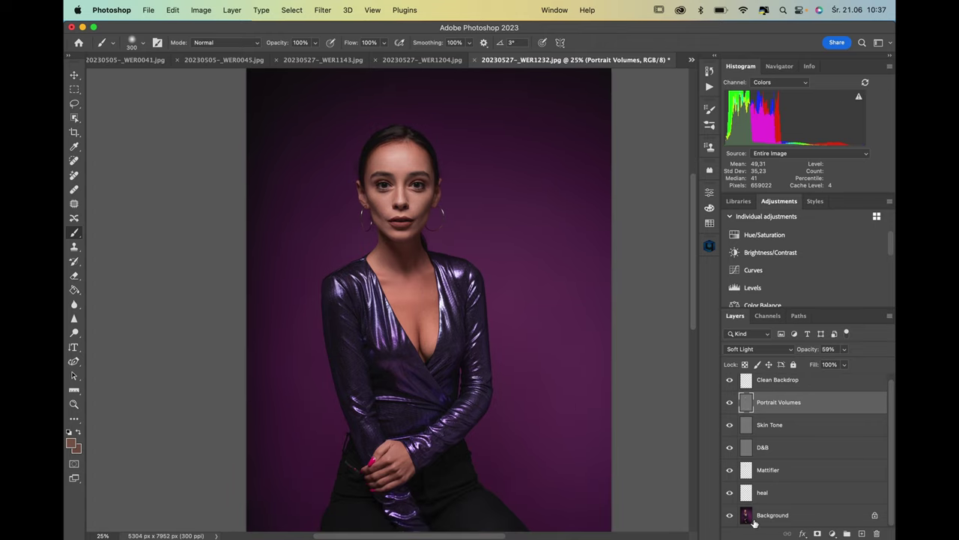
{"action": "left_click", "coordinate": [731, 515], "text": "alt"}
{"action": "left_click", "coordinate": [731, 516], "text": "alt"}
{"action": "left_click", "coordinate": [731, 516], "text": "alt"}
{"action": "left_click", "coordinate": [731, 517], "text": "alt"}
{"action": "key", "text": "super+minus"}
{"action": "key", "text": "super+minus"}
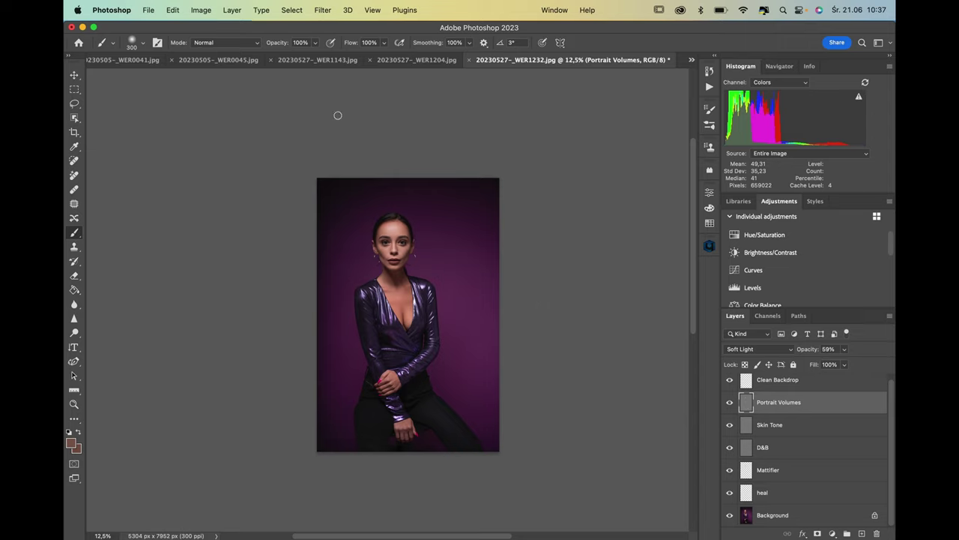
Step: Preview the portrait against Dark Gray, Custom and Black canvas surrounds and return the surround to Medium Gray
{"action": "right_click", "coordinate": [559, 319]}
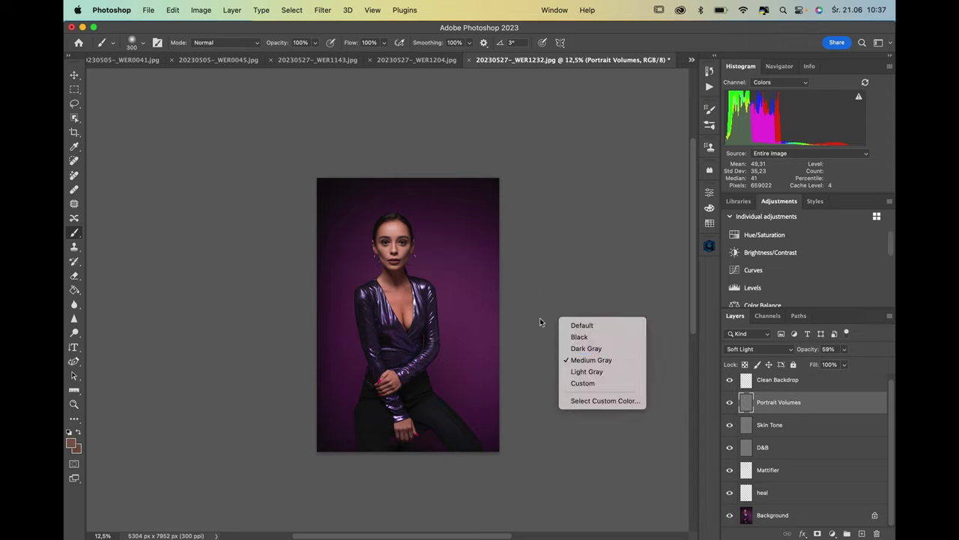
{"action": "left_click", "coordinate": [586, 348]}
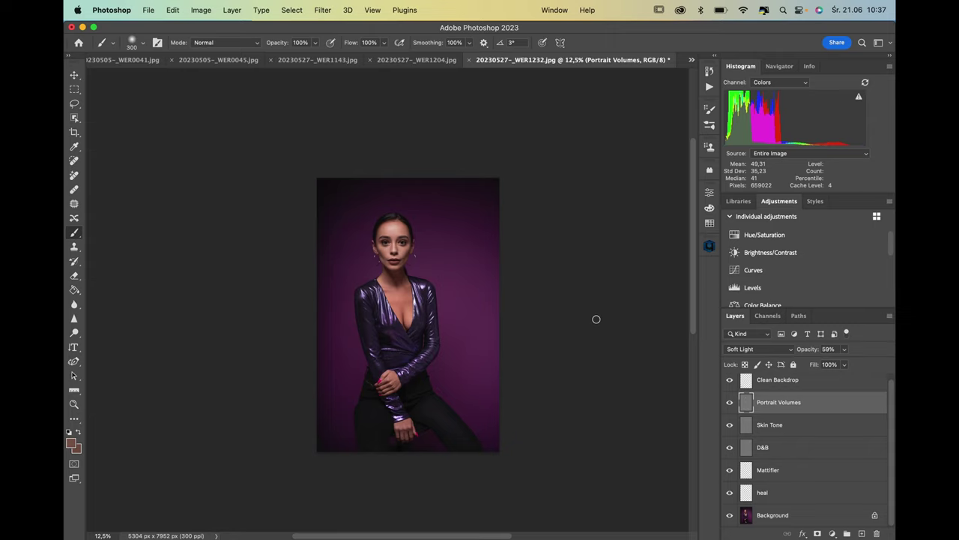
{"action": "right_click", "coordinate": [530, 354]}
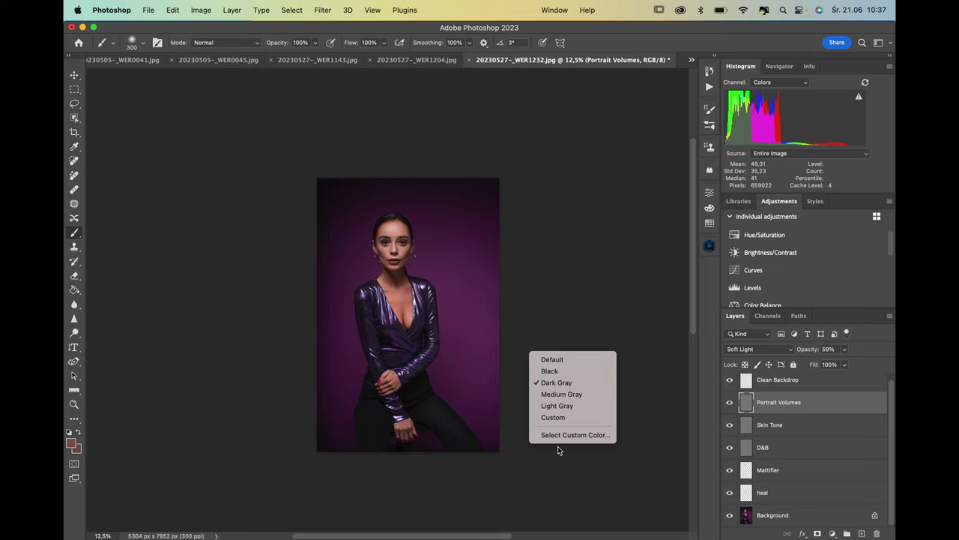
{"action": "left_click", "coordinate": [553, 417]}
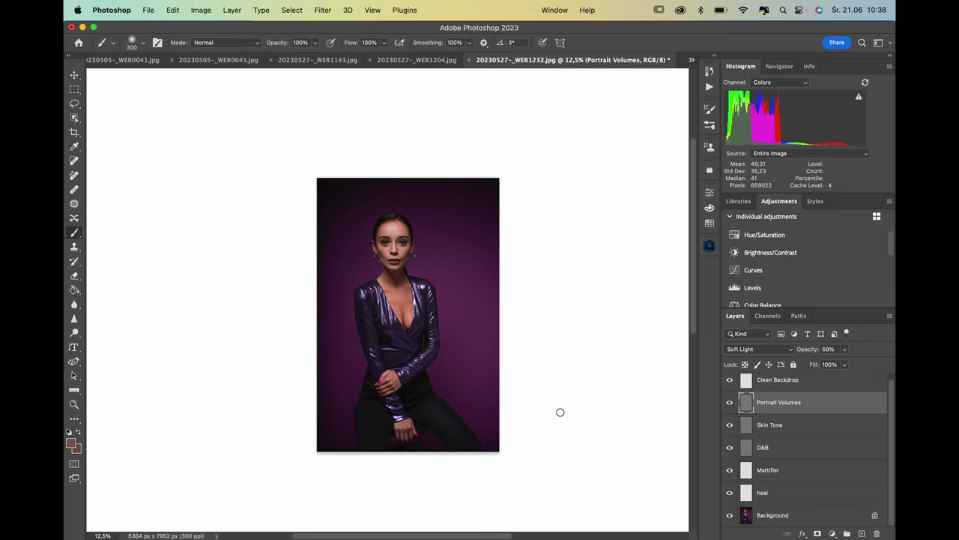
{"action": "right_click", "coordinate": [559, 412]}
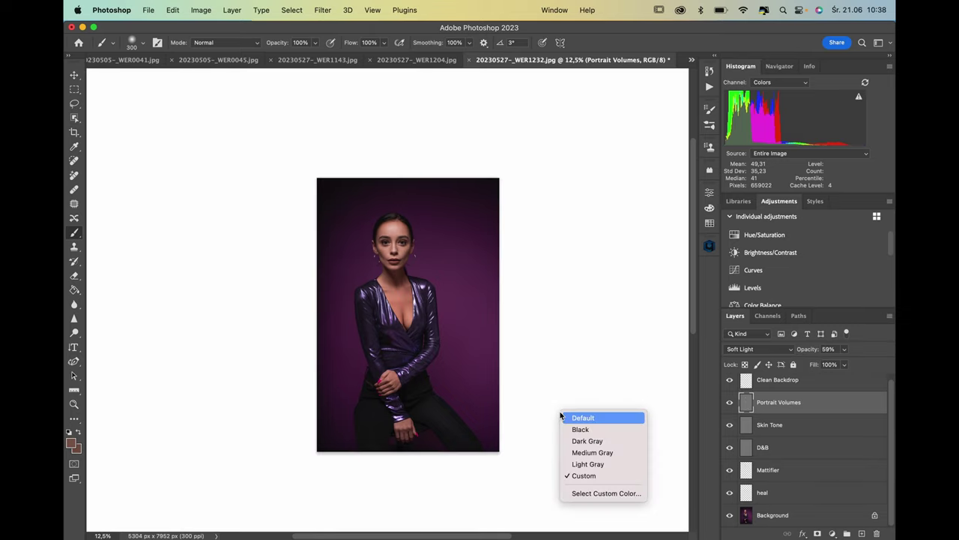
{"action": "left_click", "coordinate": [593, 441]}
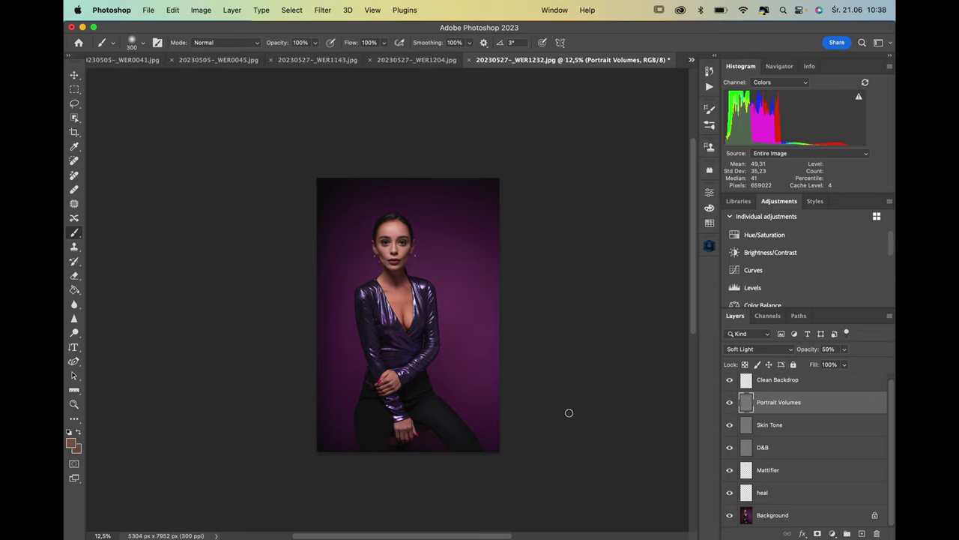
{"action": "right_click", "coordinate": [572, 410]}
{"action": "left_click", "coordinate": [591, 425]}
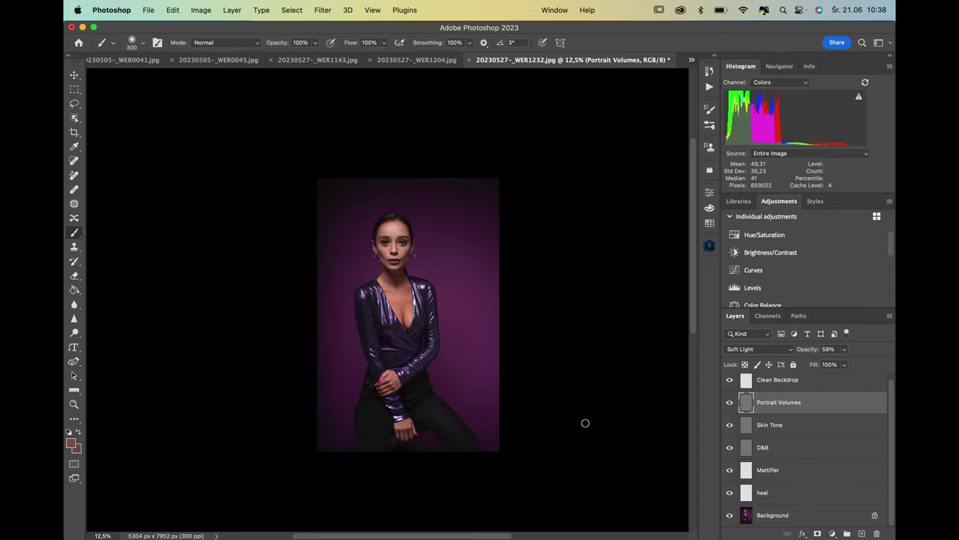
{"action": "right_click", "coordinate": [578, 353]}
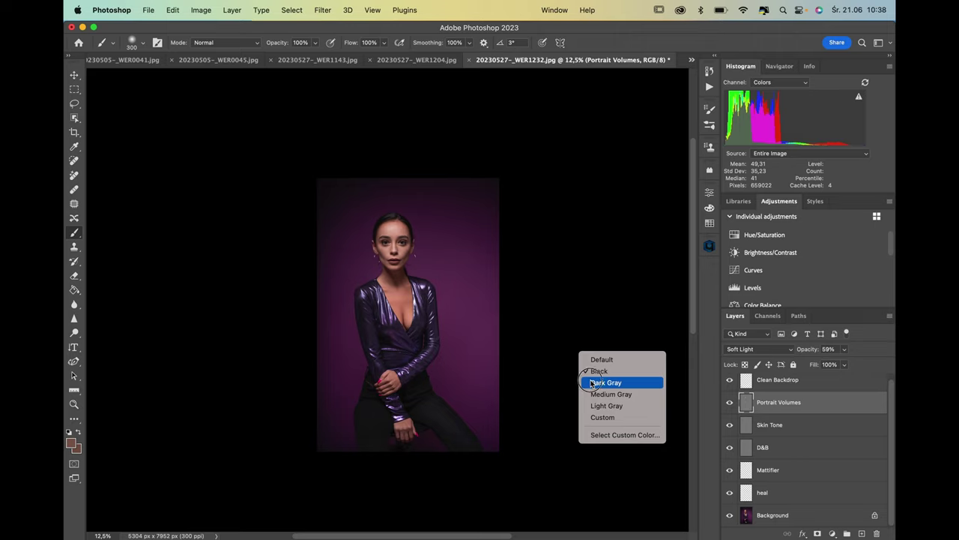
{"action": "left_click", "coordinate": [590, 380]}
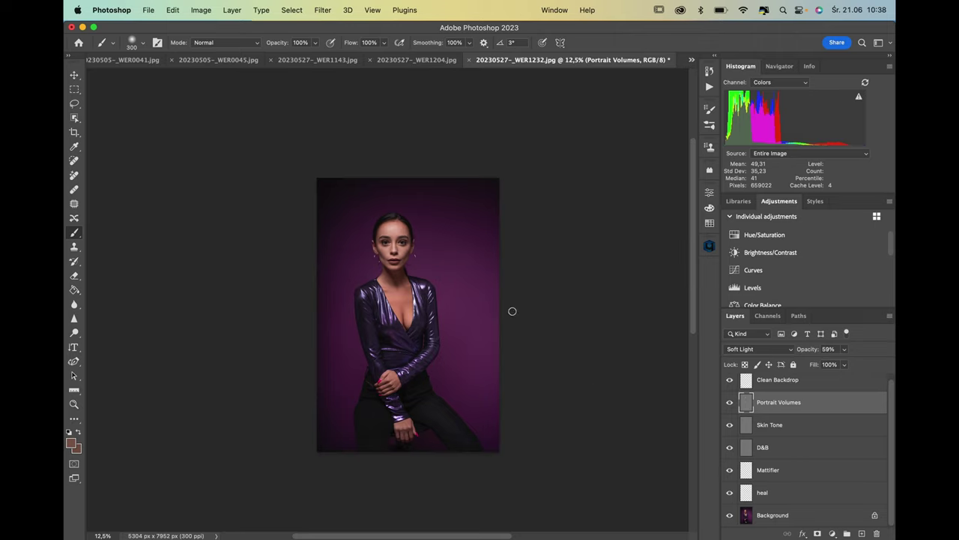
{"action": "right_click", "coordinate": [557, 329]}
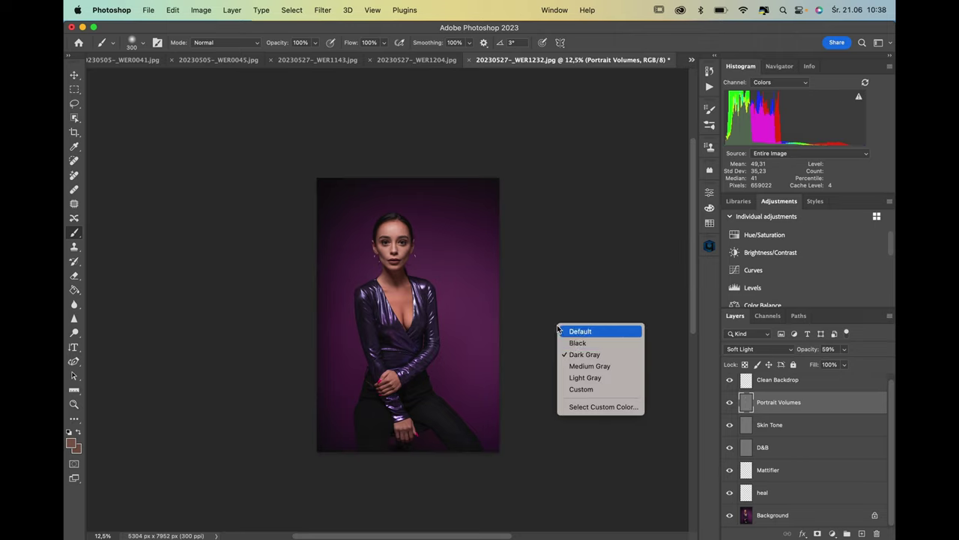
{"action": "left_click", "coordinate": [580, 364]}
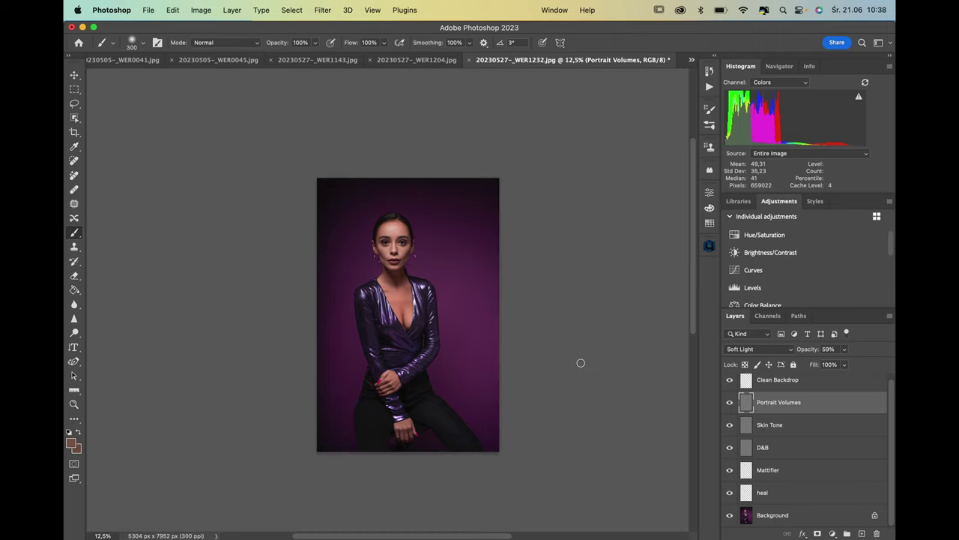
Step: Close 20230527-_WER1232.jpg without saving and run only Heal, D&B, Skin Tone and Portrait Volumes from the Retouch4me panel on 20230527-_WER1204.jpg
{"action": "left_click", "coordinate": [471, 60]}
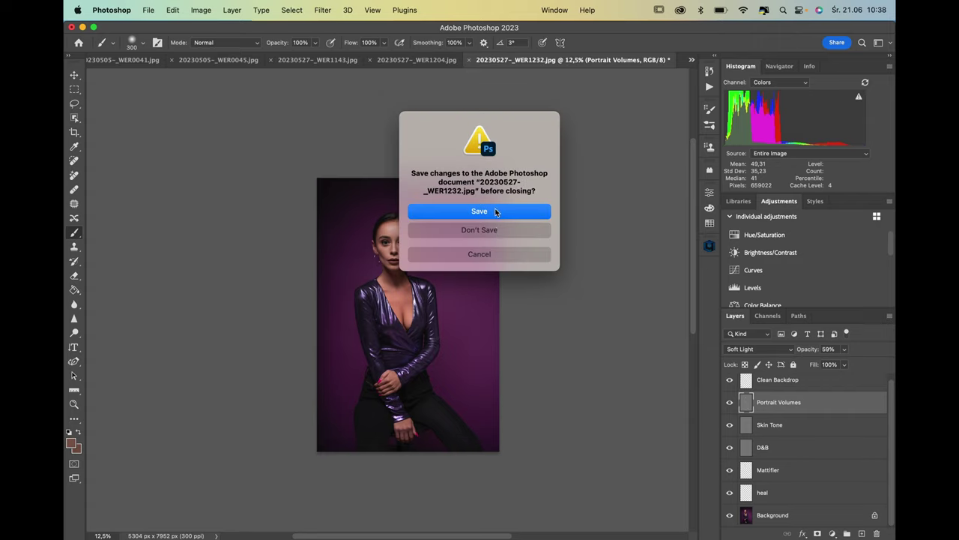
{"action": "left_click", "coordinate": [496, 231]}
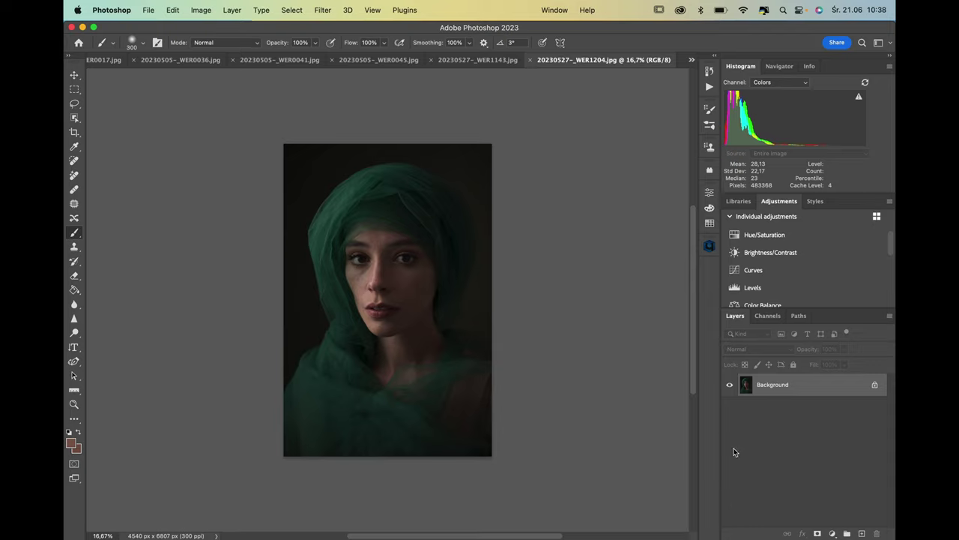
{"action": "left_click", "coordinate": [712, 245]}
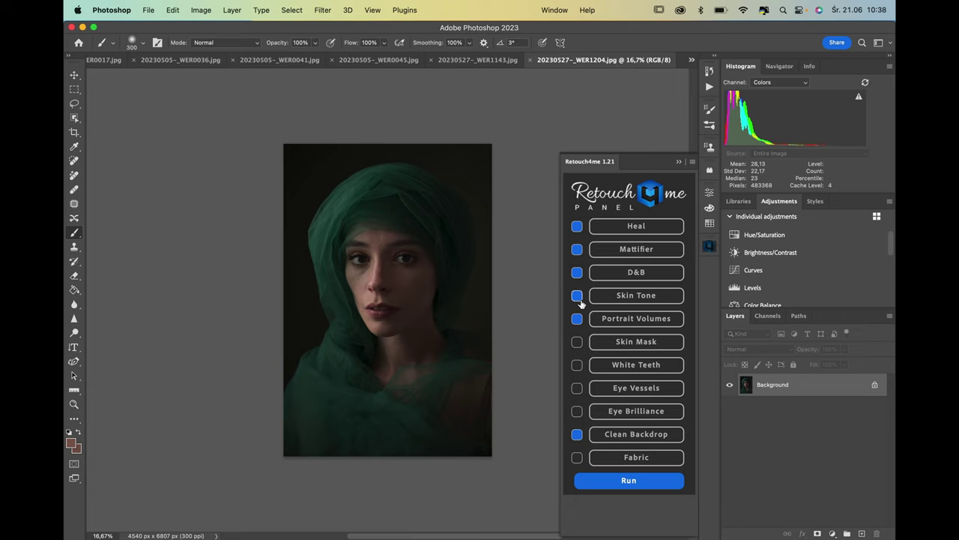
{"action": "left_click", "coordinate": [577, 249]}
{"action": "left_click", "coordinate": [578, 435]}
{"action": "left_click", "coordinate": [650, 482]}
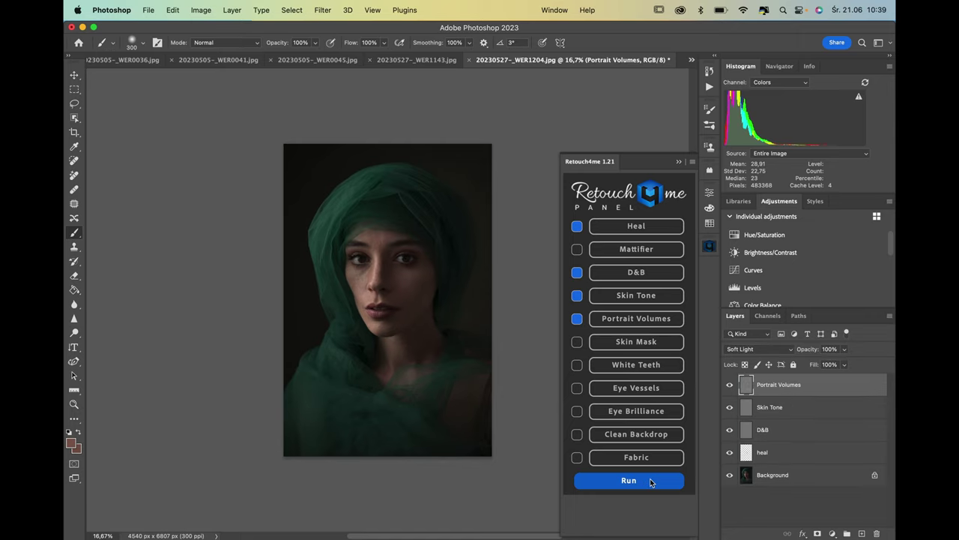
Step: Set the Portrait Volumes layer's opacity to 30% on the green-veil portrait
{"action": "key", "text": "super+equal"}
{"action": "key", "text": "super+equal"}
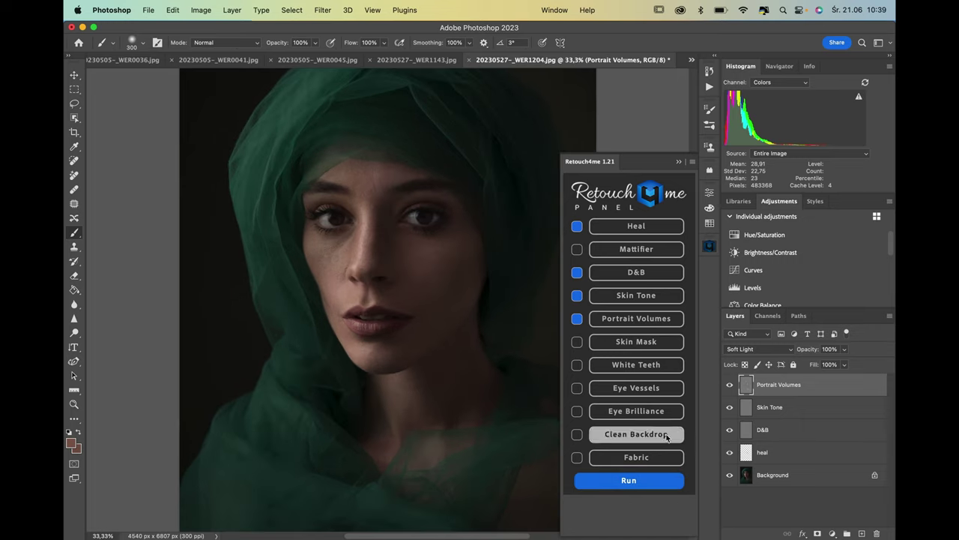
{"action": "left_click", "coordinate": [844, 348]}
{"action": "left_click", "coordinate": [810, 365]}
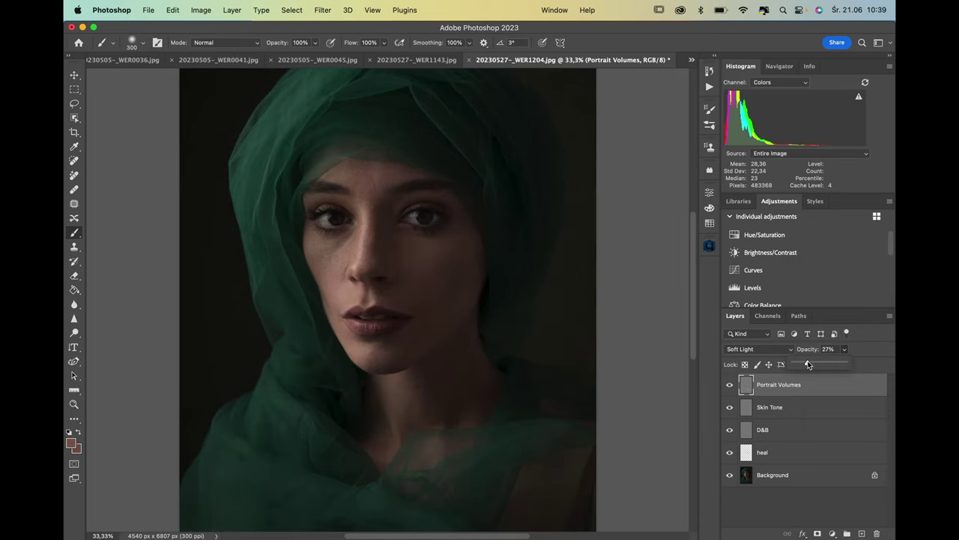
{"action": "left_click_drag", "start_coordinate": [808, 364], "coordinate": [810, 364]}
Step: Hide all four retouch layers of the green-veil portrait and show heal and D&B again one at a time
{"action": "left_click_drag", "start_coordinate": [730, 452], "coordinate": [727, 382]}
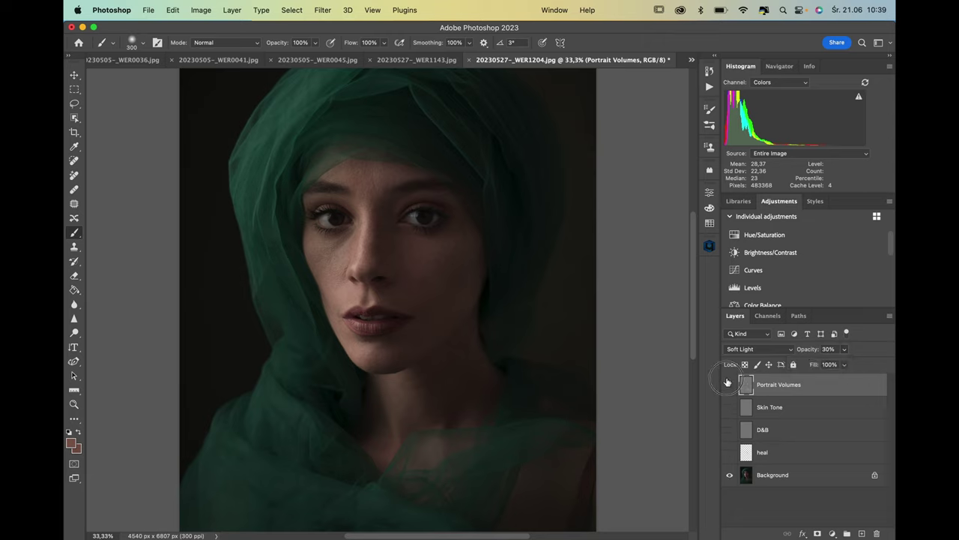
{"action": "left_click", "coordinate": [729, 452]}
{"action": "left_click", "coordinate": [729, 431]}
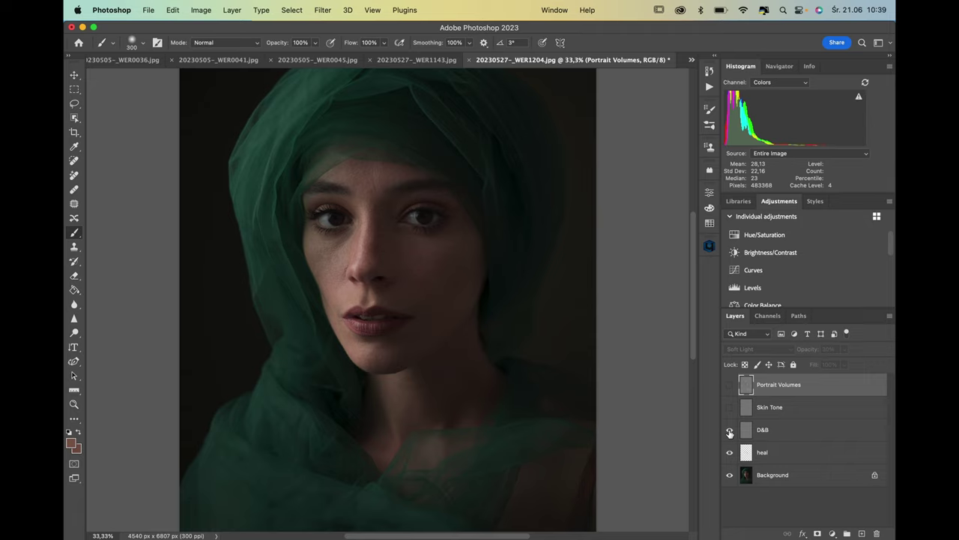
Step: Compare the skin with the Skin Tone layer shown and hidden at 33% and 66.7% magnification, and show Portrait Volumes again
{"action": "left_click", "coordinate": [729, 410]}
{"action": "left_click", "coordinate": [729, 410]}
{"action": "left_click", "coordinate": [729, 410]}
{"action": "left_click", "coordinate": [730, 410]}
{"action": "left_click", "coordinate": [729, 410]}
{"action": "left_click", "coordinate": [729, 410]}
{"action": "left_click", "coordinate": [729, 410]}
{"action": "left_click", "coordinate": [729, 410]}
{"action": "key", "text": "super+plus"}
{"action": "key", "text": "super+plus"}
{"action": "left_click", "coordinate": [730, 410]}
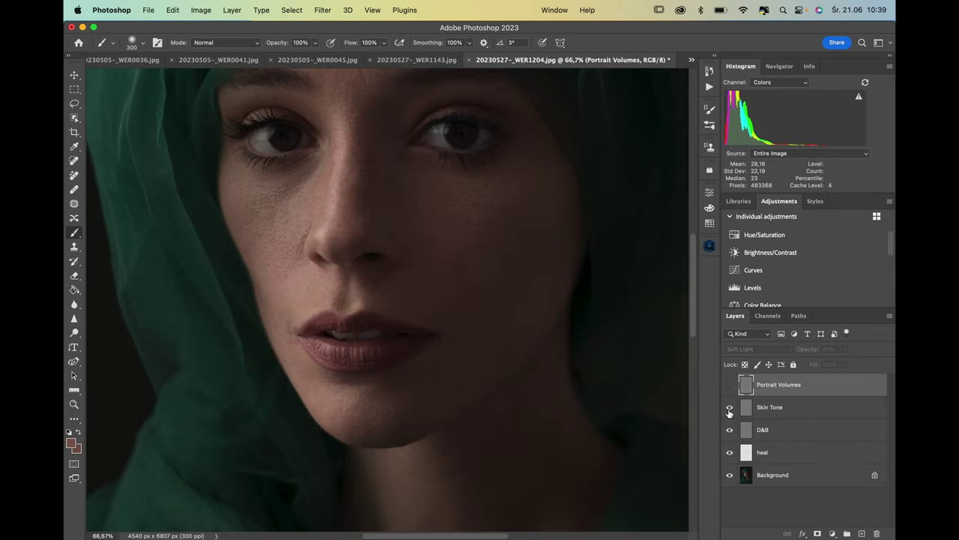
{"action": "left_click", "coordinate": [729, 410]}
{"action": "left_click", "coordinate": [729, 410]}
{"action": "left_click", "coordinate": [729, 410]}
{"action": "left_click", "coordinate": [729, 410]}
{"action": "left_click", "coordinate": [729, 410]}
{"action": "left_click", "coordinate": [729, 410]}
{"action": "left_click", "coordinate": [729, 409]}
{"action": "left_click", "coordinate": [728, 386]}
Step: Compare the fully retouched green-veil portrait with its original Background alone at whole-image view
{"action": "key", "text": "super+minus"}
{"action": "key", "text": "super+minus"}
{"action": "key", "text": "super+minus"}
{"action": "key", "text": "super+minus"}
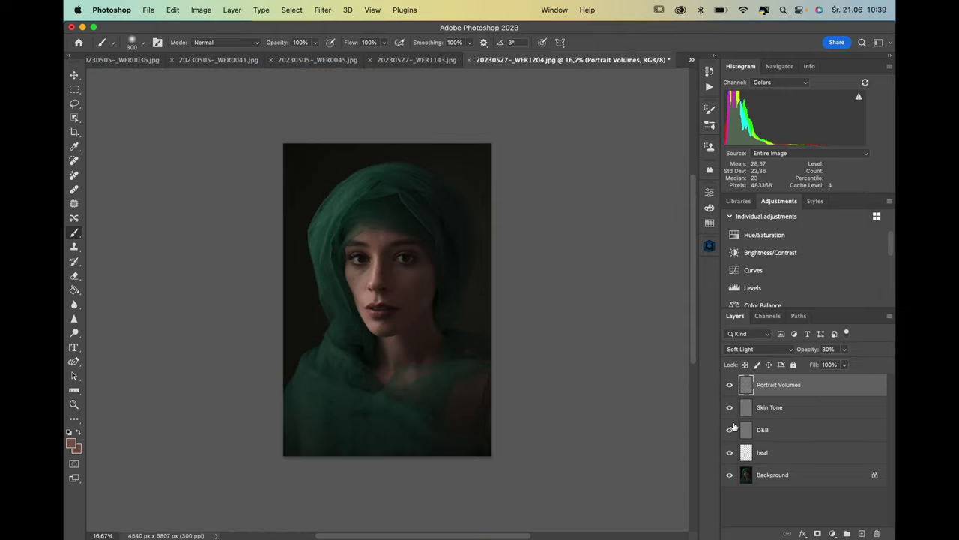
{"action": "left_click", "coordinate": [729, 476], "text": "alt"}
{"action": "left_click", "coordinate": [729, 476], "text": "alt"}
{"action": "left_click", "coordinate": [729, 476], "text": "alt"}
{"action": "left_click", "coordinate": [729, 476], "text": "alt"}
Step: Close the green-veil portrait without saving, and run Retouch4me with Heal, D&B and Portrait Volumes but without Skin Tone on the black-and-white portrait
{"action": "left_click", "coordinate": [471, 60]}
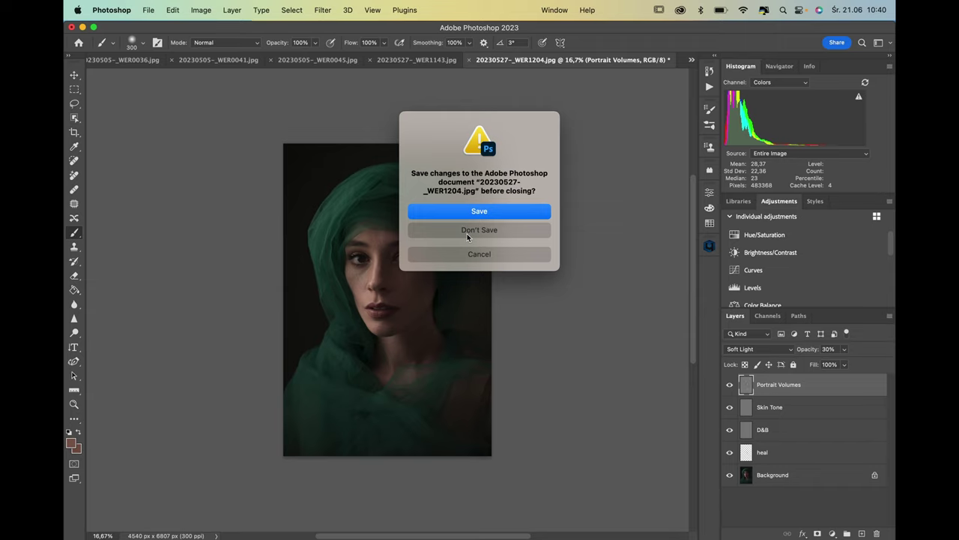
{"action": "left_click", "coordinate": [470, 235]}
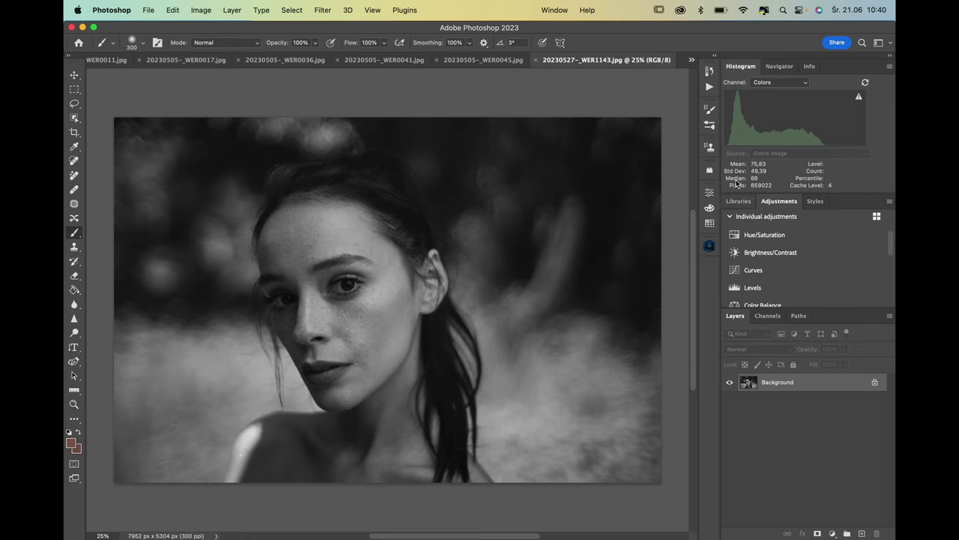
{"action": "left_click", "coordinate": [710, 88]}
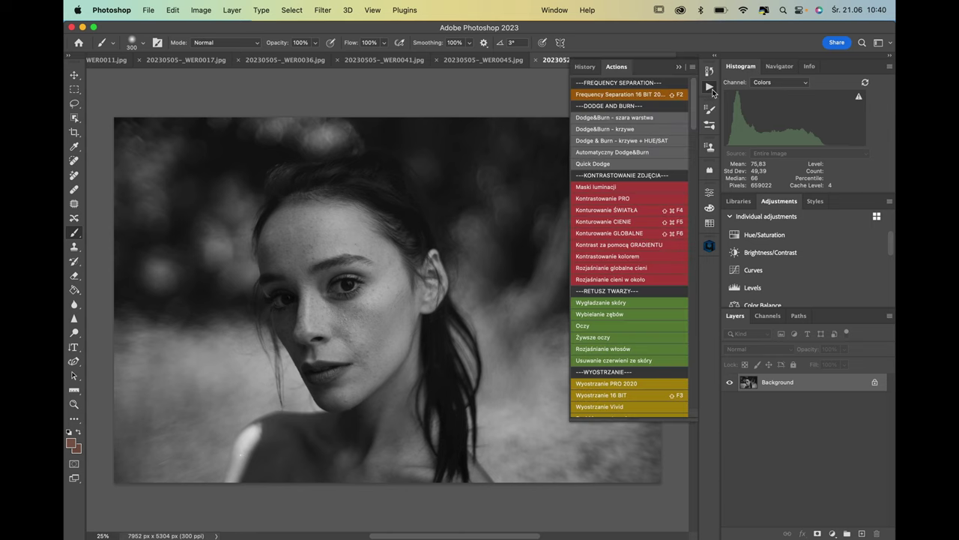
{"action": "left_click", "coordinate": [687, 57]}
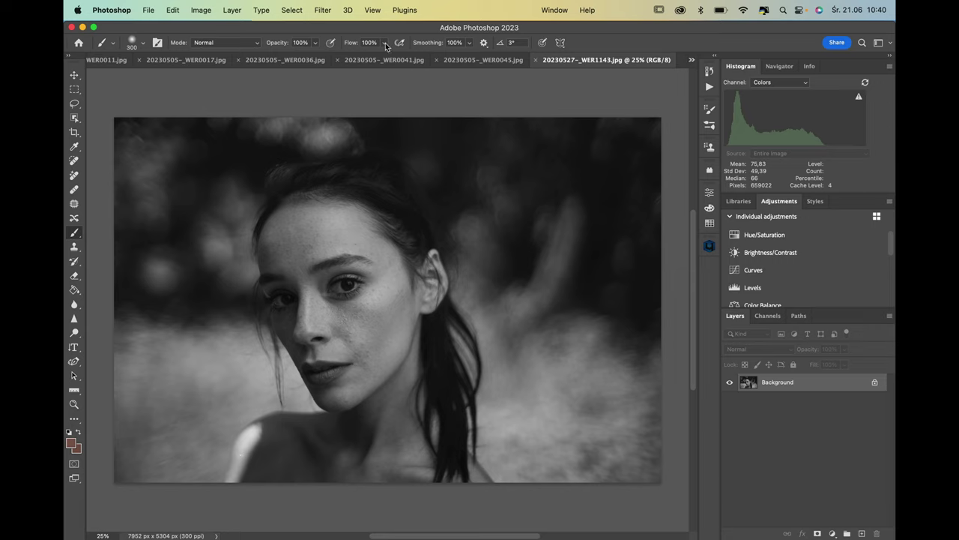
{"action": "left_click", "coordinate": [709, 246]}
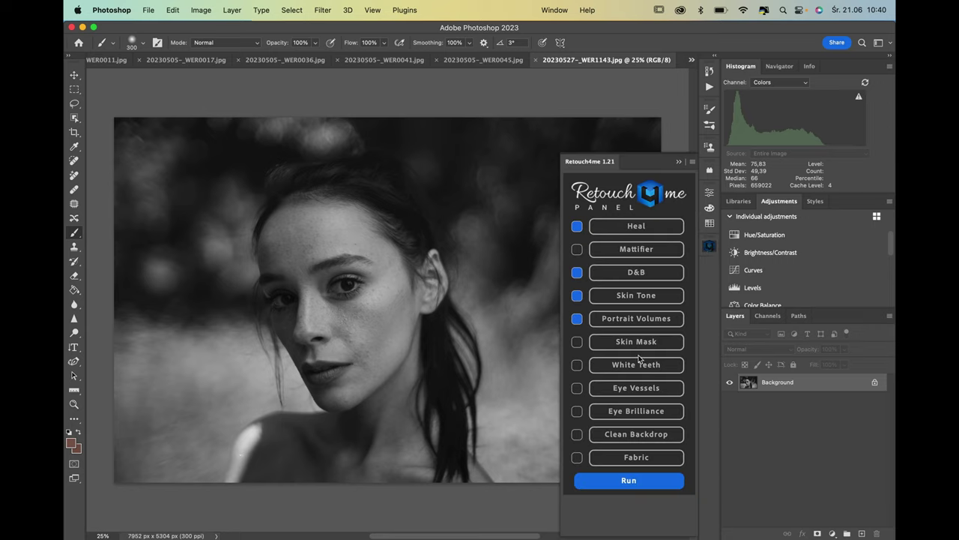
{"action": "left_click", "coordinate": [577, 296]}
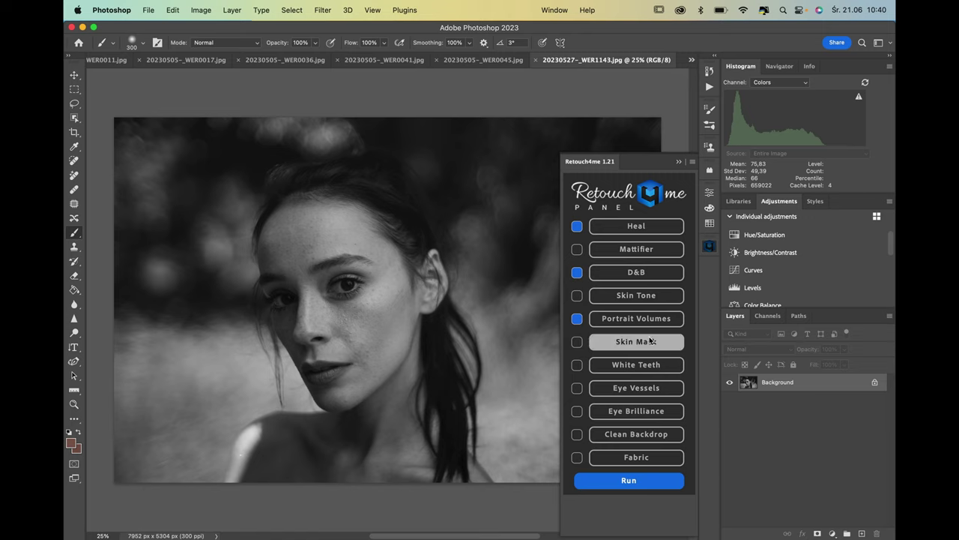
{"action": "left_click", "coordinate": [634, 482]}
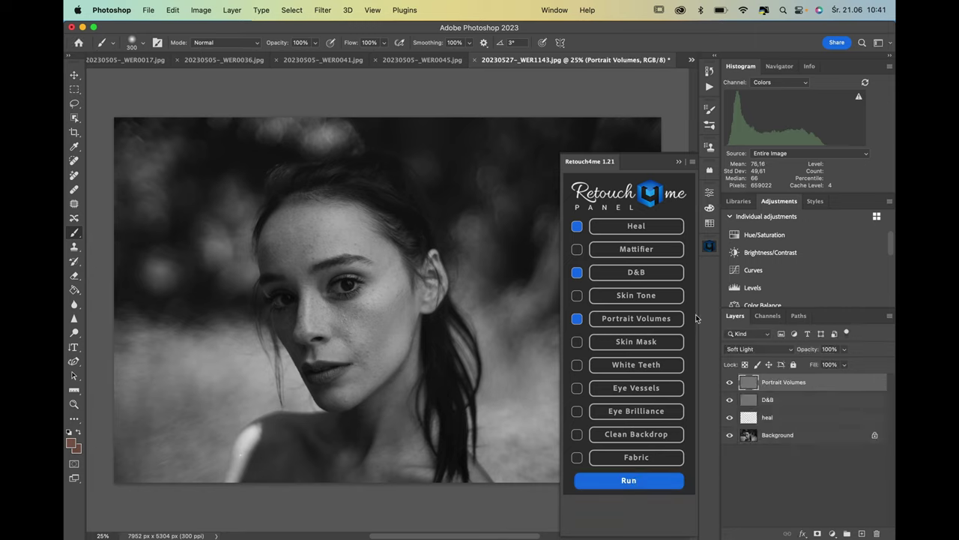
{"action": "left_click", "coordinate": [679, 161]}
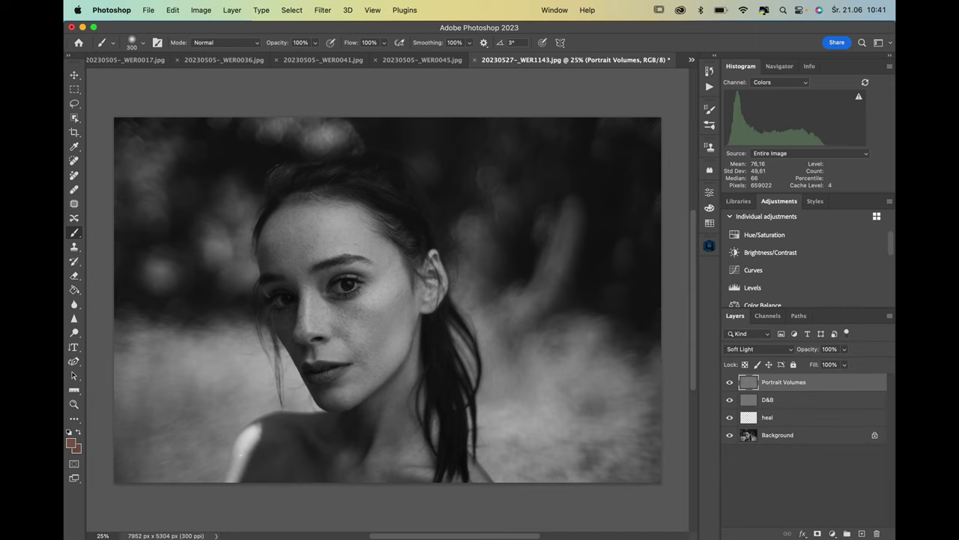
Step: Compare the retouched black-and-white portrait repeatedly with its original Background alone at whole-image view
{"action": "left_click", "coordinate": [730, 436], "text": "alt"}
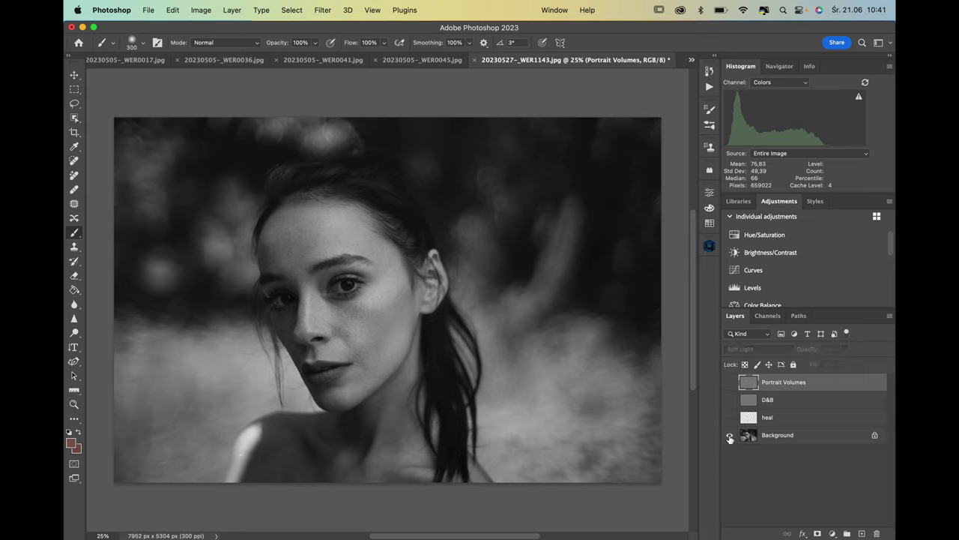
{"action": "left_click", "coordinate": [729, 436], "text": "alt"}
{"action": "left_click", "coordinate": [730, 436], "text": "alt"}
{"action": "left_click", "coordinate": [730, 437], "text": "alt"}
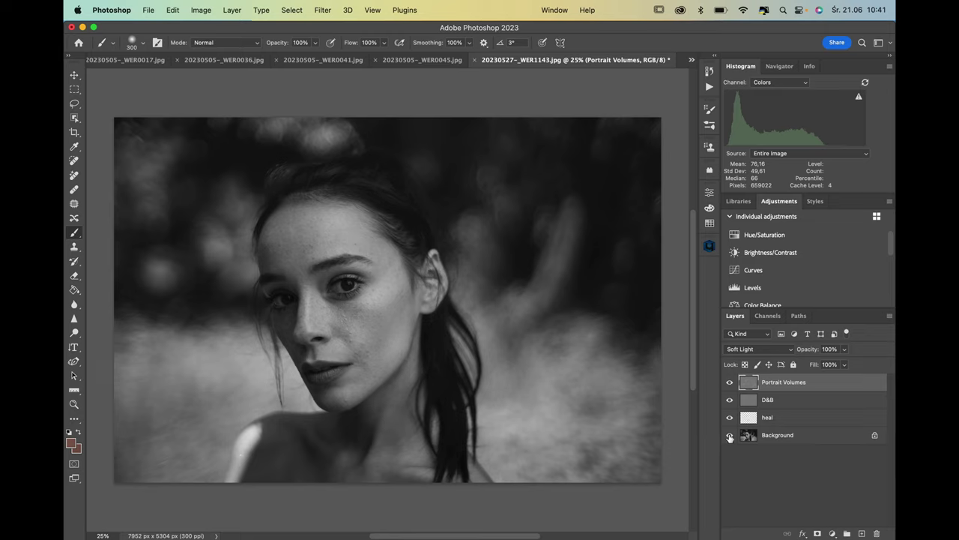
{"action": "left_click", "coordinate": [730, 436], "text": "alt"}
{"action": "left_click", "coordinate": [730, 436], "text": "alt"}
{"action": "left_click", "coordinate": [730, 436], "text": "alt"}
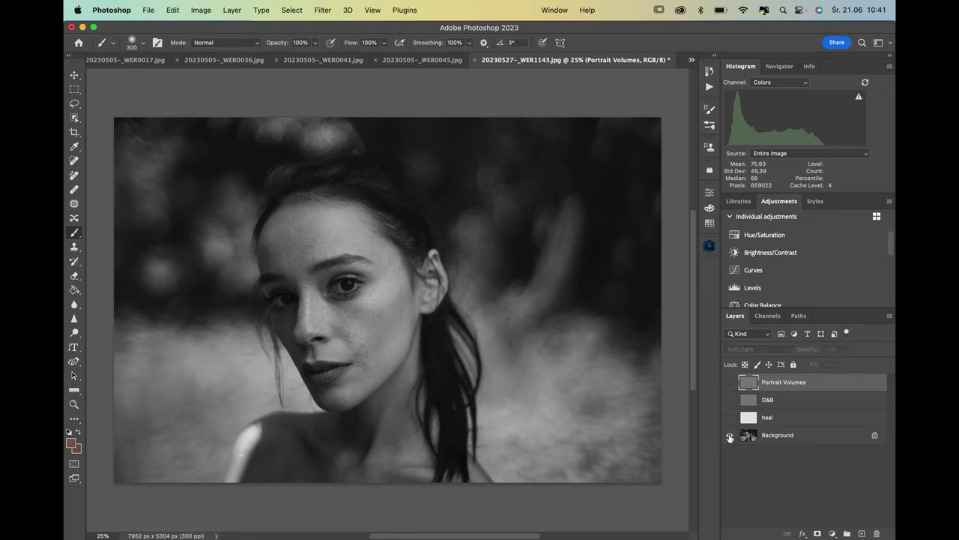
{"action": "left_click", "coordinate": [730, 436], "text": "alt"}
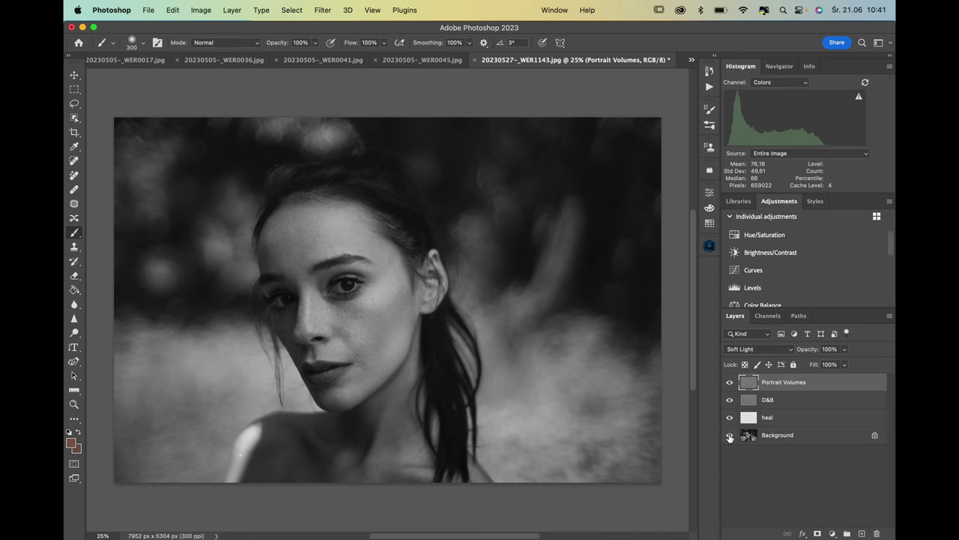
{"action": "left_click", "coordinate": [730, 437], "text": "alt"}
{"action": "left_click", "coordinate": [730, 436], "text": "alt"}
{"action": "left_click", "coordinate": [730, 436], "text": "alt"}
{"action": "left_click", "coordinate": [730, 436], "text": "alt"}
{"action": "left_click", "coordinate": [730, 436], "text": "alt"}
{"action": "left_click", "coordinate": [730, 436], "text": "alt"}
{"action": "left_click", "coordinate": [730, 436], "text": "alt"}
{"action": "left_click", "coordinate": [730, 436], "text": "alt"}
Step: Compare the black-and-white portrait with the Portrait Volumes layer hidden and shown
{"action": "left_click", "coordinate": [730, 382]}
{"action": "left_click", "coordinate": [730, 382]}
{"action": "left_click", "coordinate": [730, 383]}
{"action": "left_click", "coordinate": [730, 382]}
{"action": "left_click", "coordinate": [731, 383]}
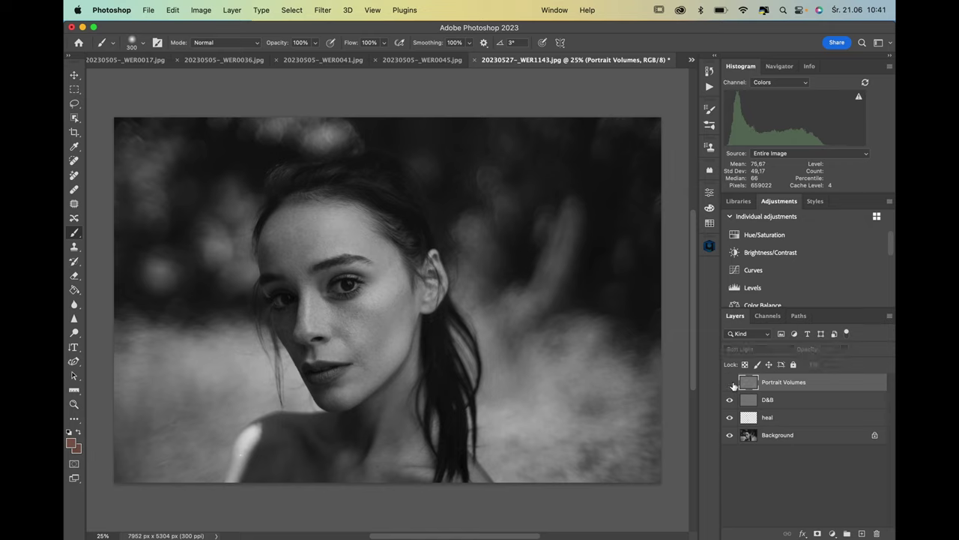
{"action": "left_click", "coordinate": [730, 383]}
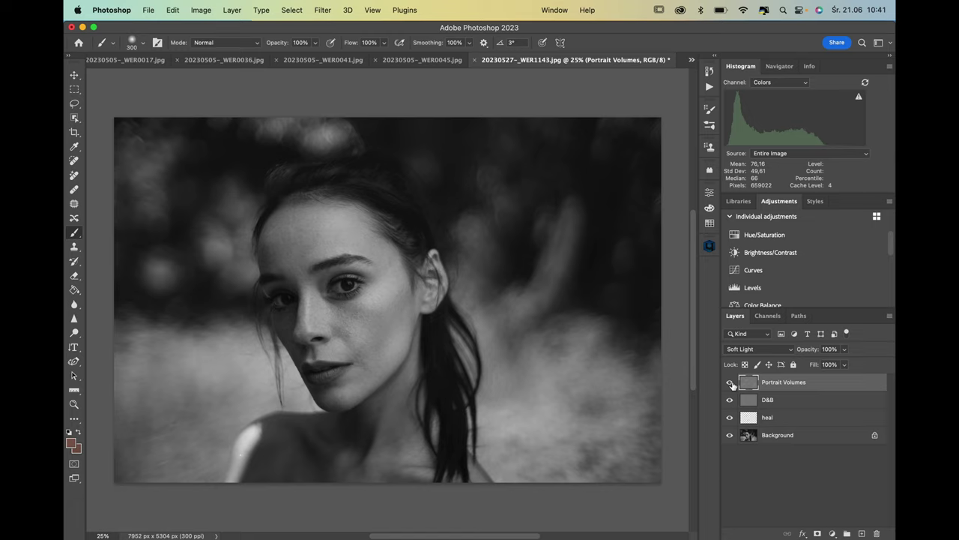
Step: Check the complete retouch of the black-and-white portrait once more against the Background alone
{"action": "left_click", "coordinate": [730, 436], "text": "alt"}
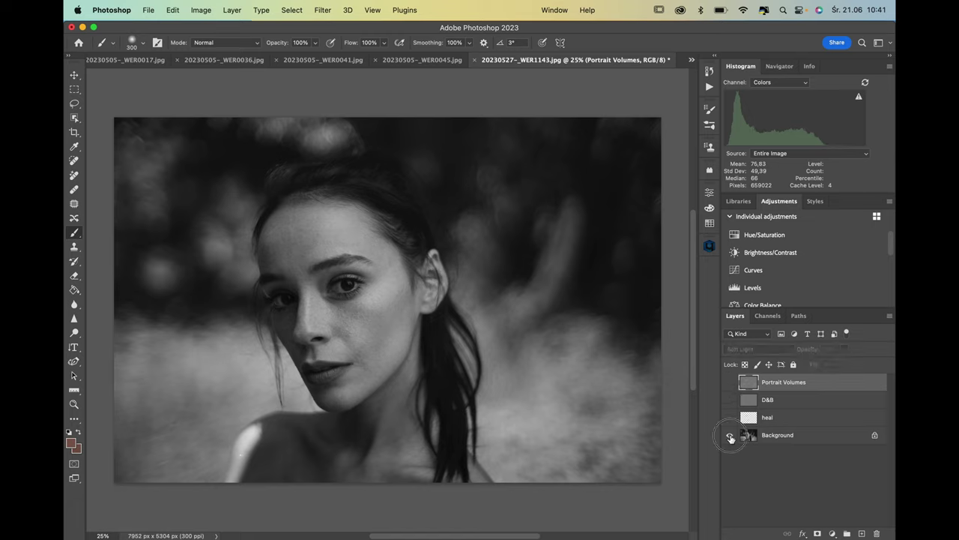
{"action": "left_click", "coordinate": [730, 435], "text": "alt"}
{"action": "left_click", "coordinate": [729, 436], "text": "alt"}
{"action": "left_click", "coordinate": [730, 435], "text": "alt"}
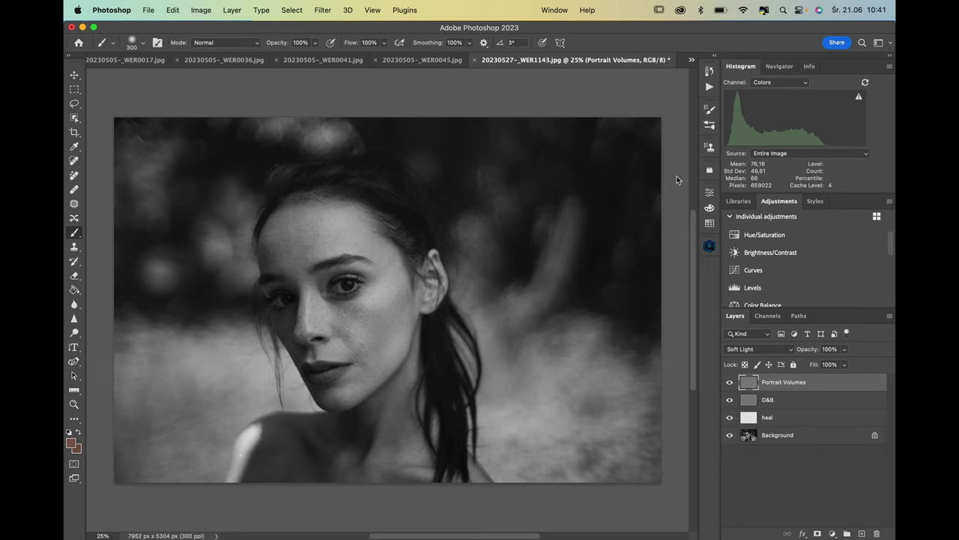
Step: Close the black-and-white portrait without saving, and run Heal, D&B, Skin Tone, Portrait Volumes and Clean Backdrop on the floral-dress portrait
{"action": "left_click", "coordinate": [475, 60]}
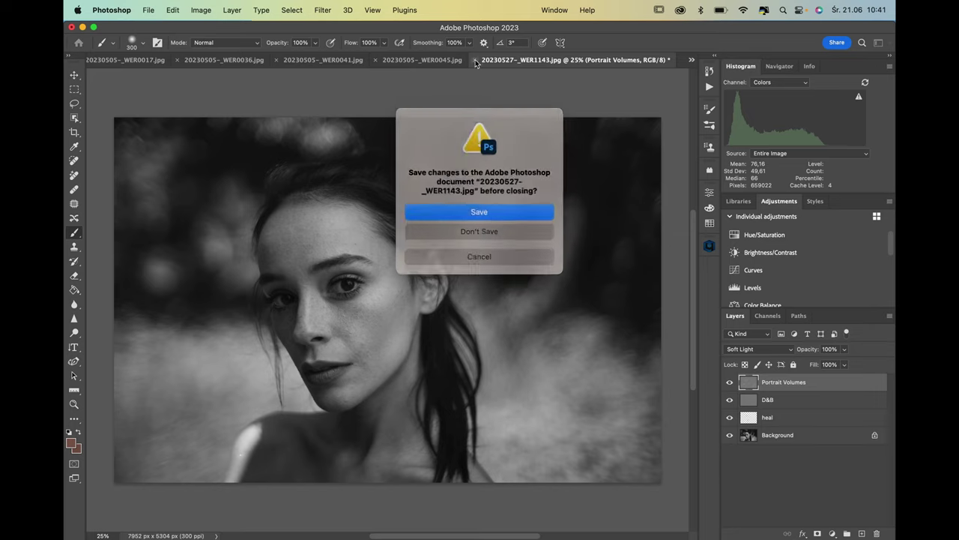
{"action": "left_click", "coordinate": [497, 230]}
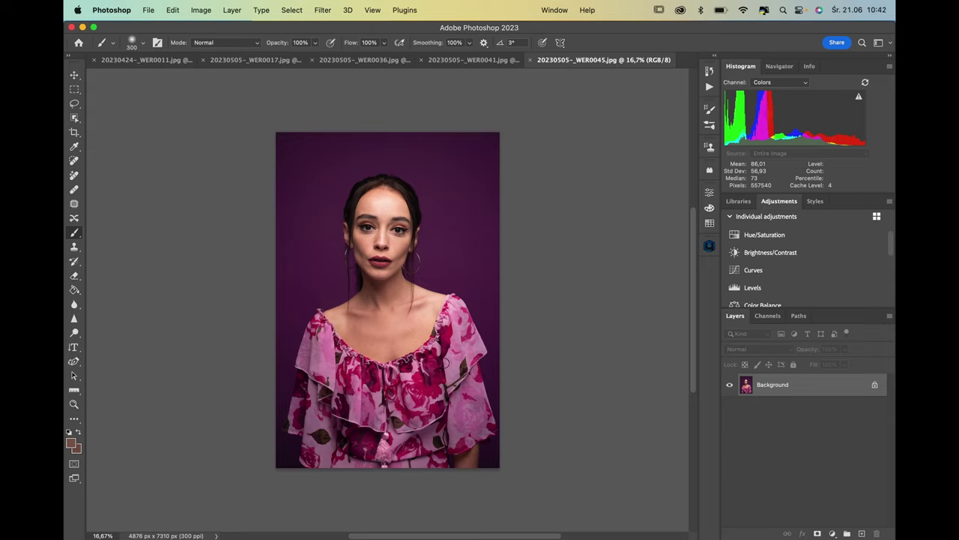
{"action": "left_click", "coordinate": [709, 87]}
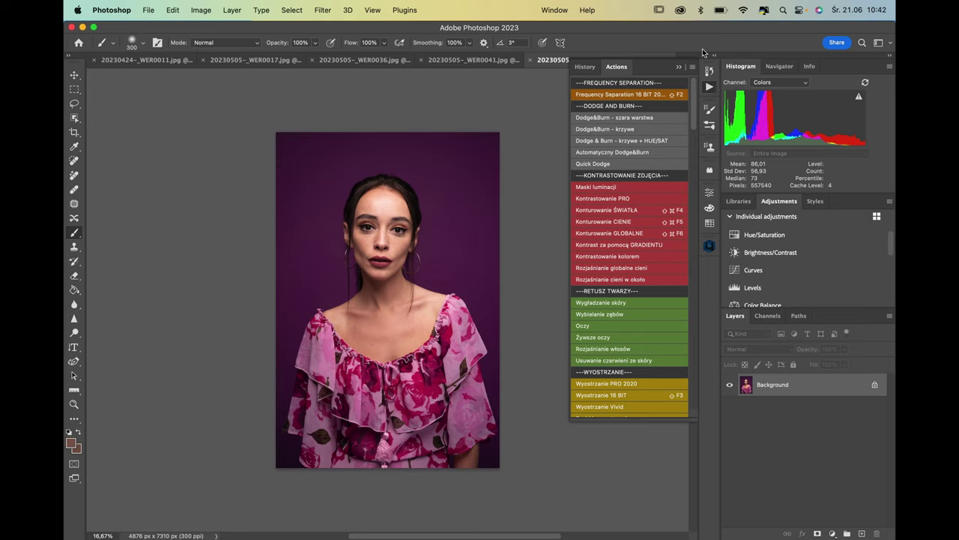
{"action": "left_click", "coordinate": [713, 54]}
{"action": "left_click", "coordinate": [710, 245]}
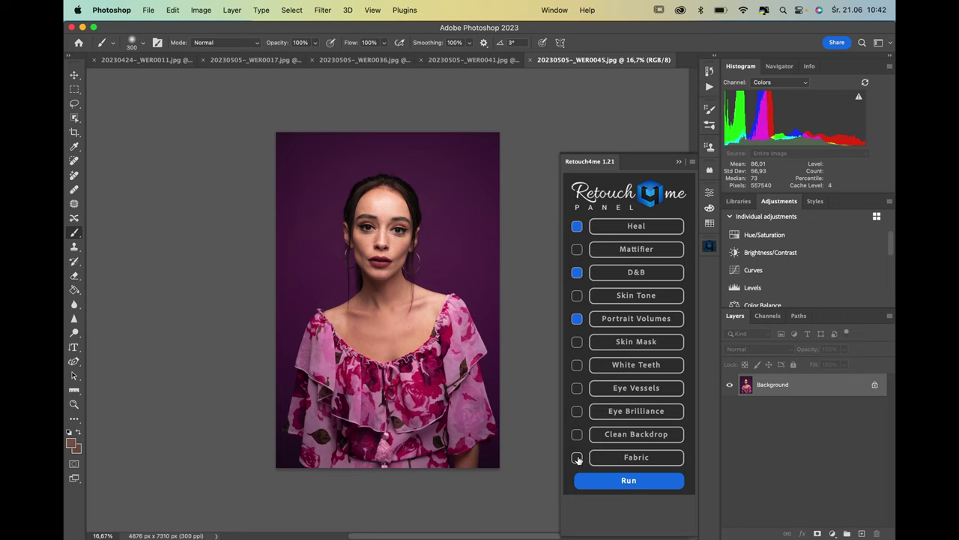
{"action": "left_click", "coordinate": [577, 296]}
{"action": "left_click", "coordinate": [577, 435]}
{"action": "left_click", "coordinate": [613, 479]}
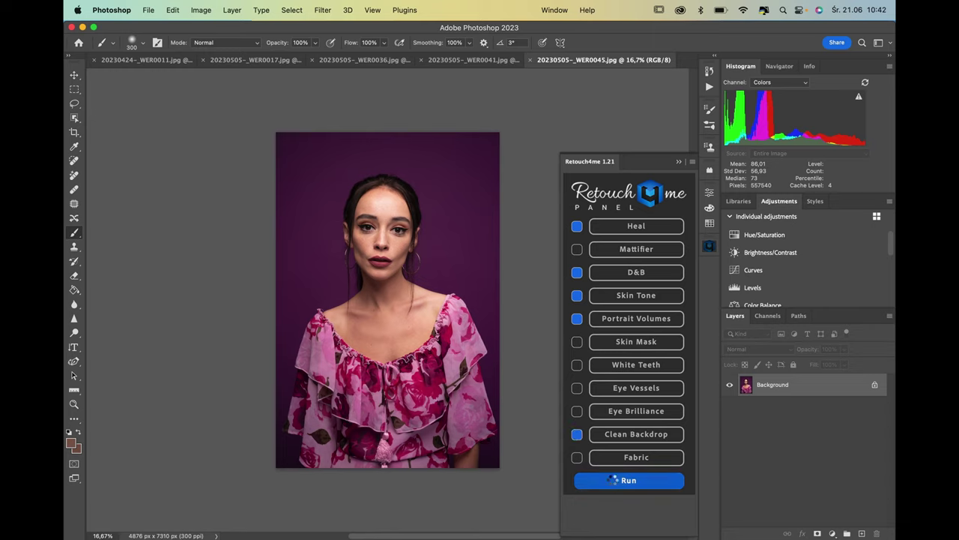
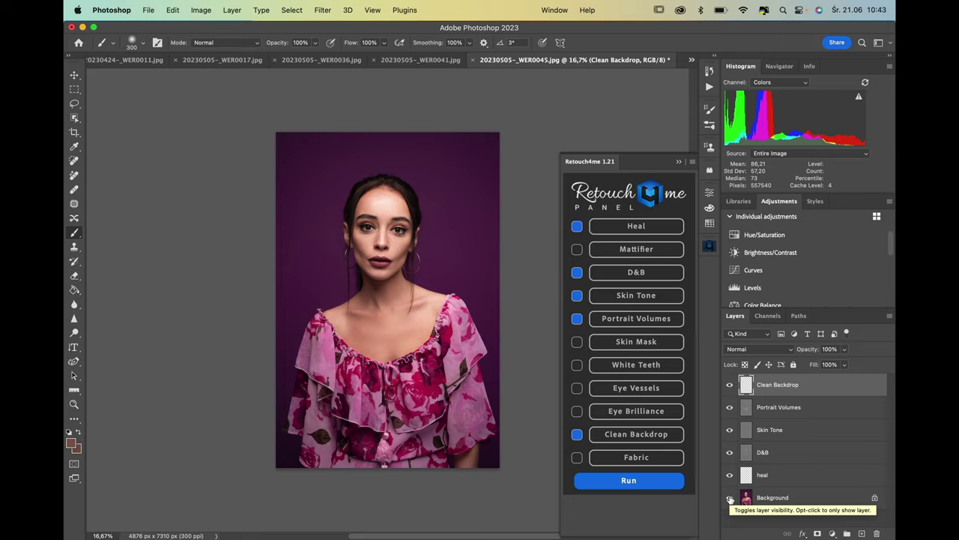
Step: Set the Portrait Volumes layer's opacity to 35% on the floral-dress portrait
{"action": "left_click", "coordinate": [797, 411]}
{"action": "left_click", "coordinate": [844, 349]}
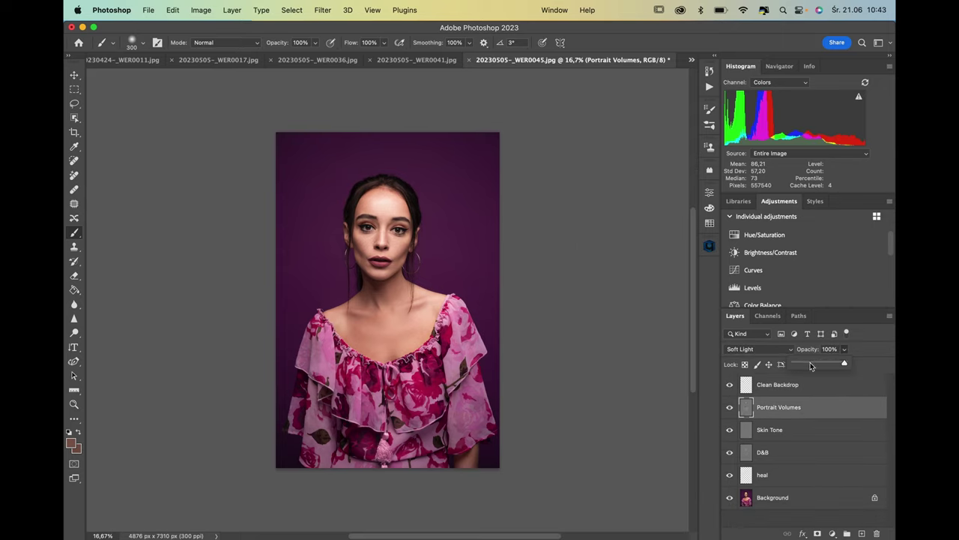
{"action": "left_click", "coordinate": [810, 365]}
Step: Compare the floral-dress portrait with the Skin Tone layer hidden and shown
{"action": "left_click", "coordinate": [729, 434]}
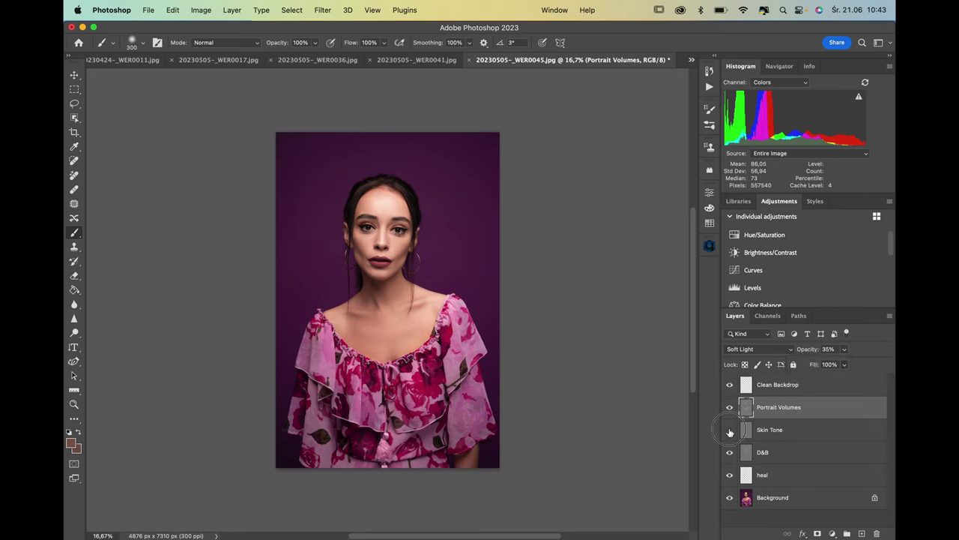
{"action": "left_click", "coordinate": [730, 432]}
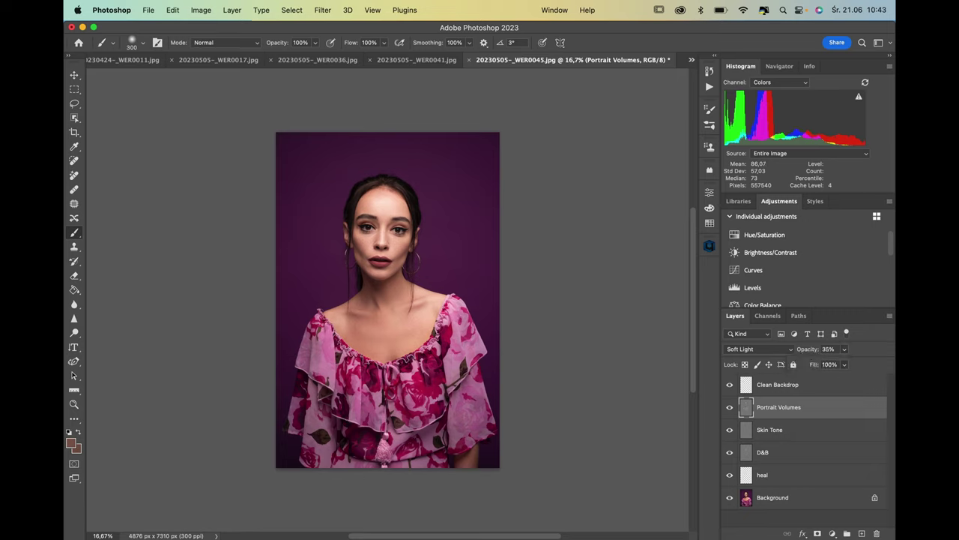
{"action": "left_click", "coordinate": [729, 433]}
Step: Compare the skin with the D&B layer hidden and shown at 50% magnification, and hide the heal layer
{"action": "key", "text": "super+plus"}
{"action": "key", "text": "super+plus"}
{"action": "key", "text": "super+plus"}
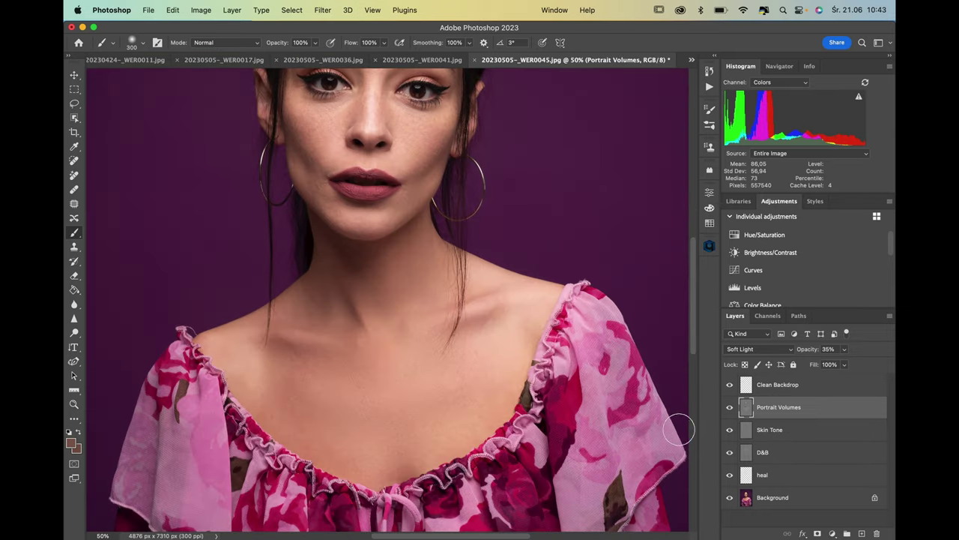
{"action": "left_click", "coordinate": [730, 453]}
{"action": "left_click", "coordinate": [730, 454]}
{"action": "left_click", "coordinate": [730, 453]}
{"action": "left_click", "coordinate": [730, 453]}
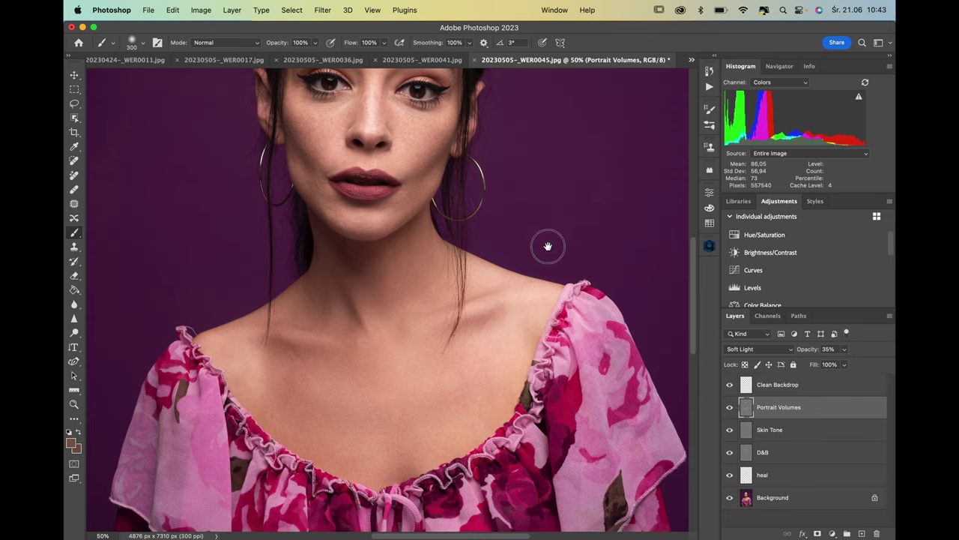
{"action": "left_click_drag", "start_coordinate": [548, 246], "coordinate": [552, 385]}
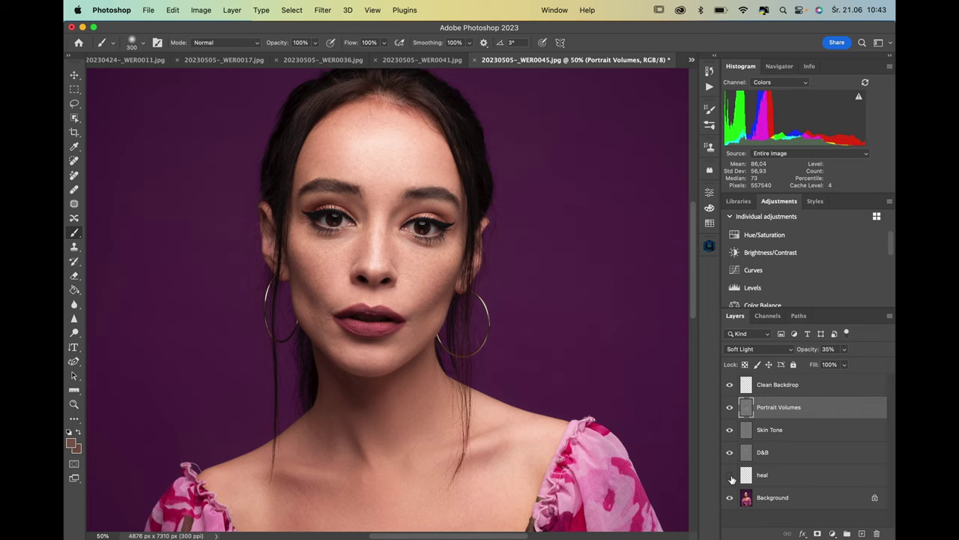
{"action": "left_click", "coordinate": [730, 476]}
Step: Check the Clean Backdrop layer's effect and compare the retouched floral-dress portrait with its Background alone at whole-image view
{"action": "left_click", "coordinate": [730, 385]}
{"action": "key", "text": "super+minus"}
{"action": "key", "text": "super+minus"}
{"action": "key", "text": "super+minus"}
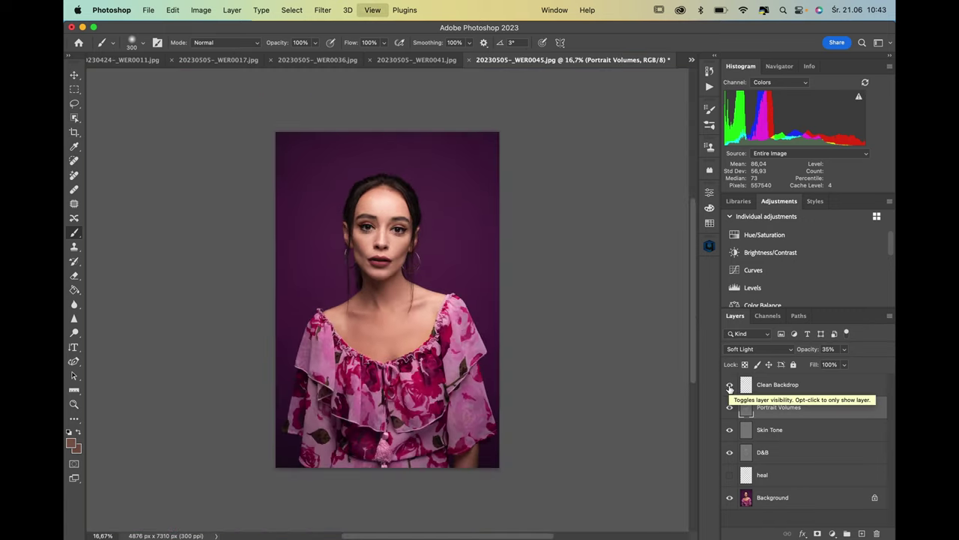
{"action": "left_click", "coordinate": [730, 497], "text": "alt"}
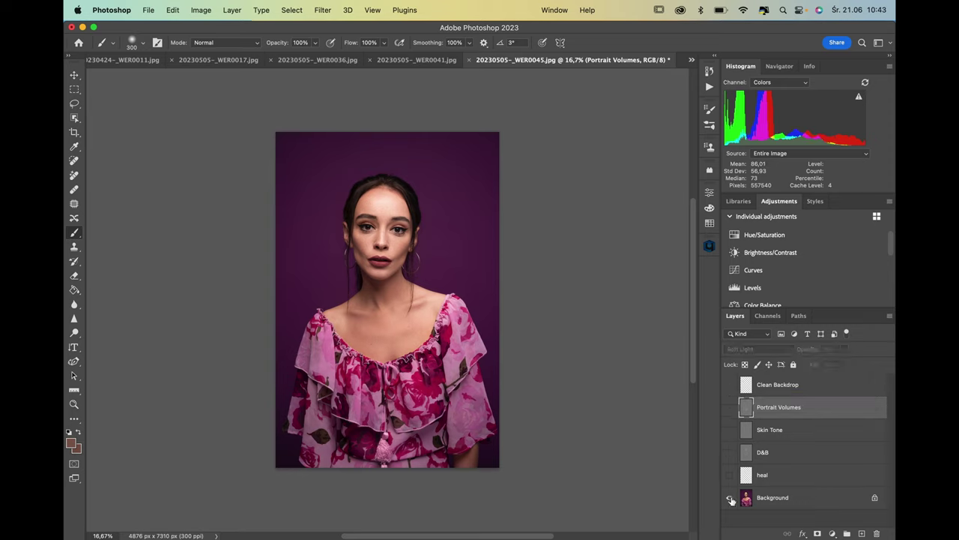
{"action": "left_click", "coordinate": [730, 498], "text": "alt"}
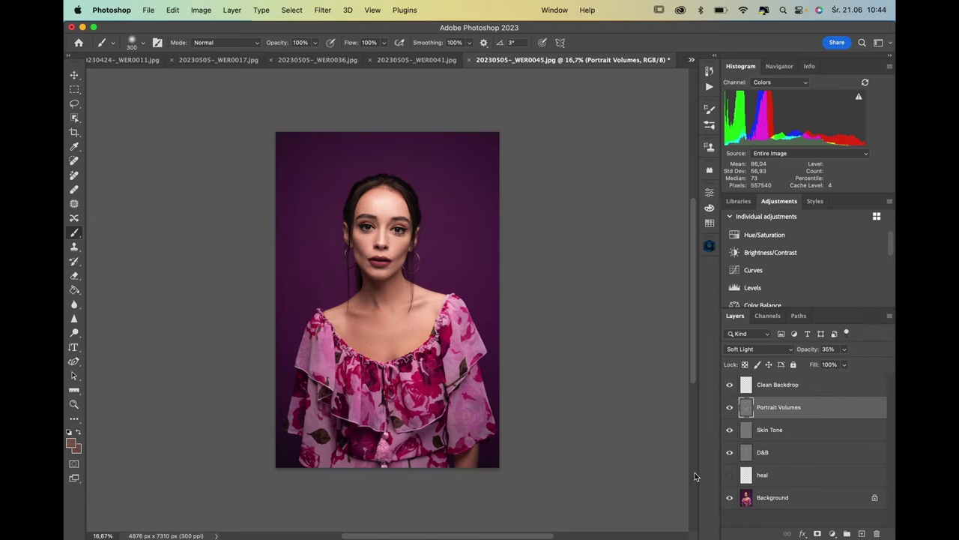
Step: Close the floral-dress portrait without saving and run Retouch4me on the black-hat portrait with Clean Backdrop turned off
{"action": "left_click", "coordinate": [470, 60]}
{"action": "left_click", "coordinate": [489, 230]}
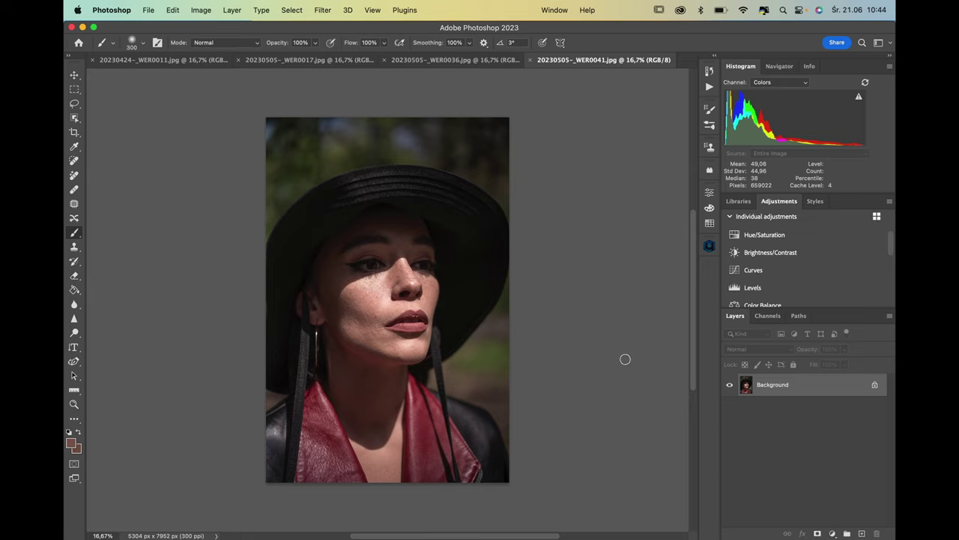
{"action": "left_click", "coordinate": [710, 88]}
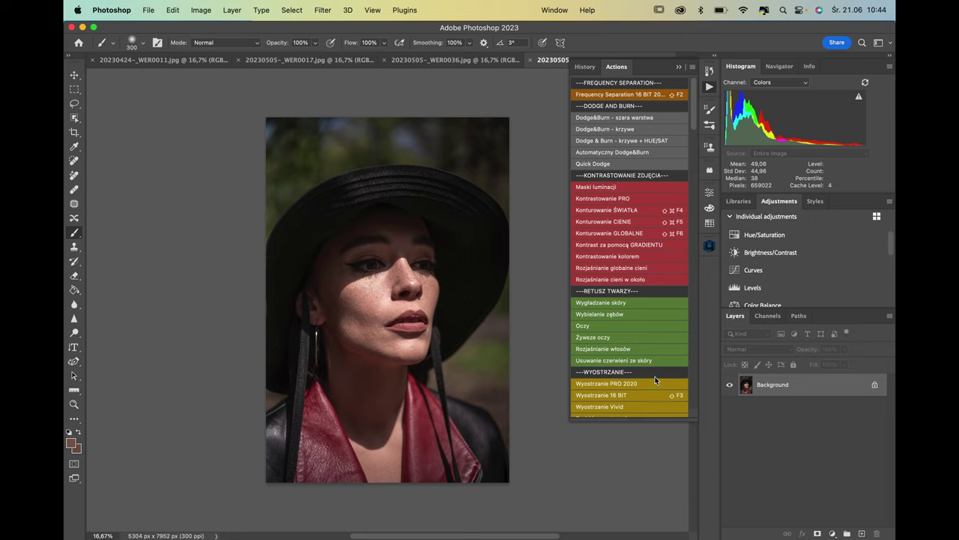
{"action": "left_click", "coordinate": [709, 248]}
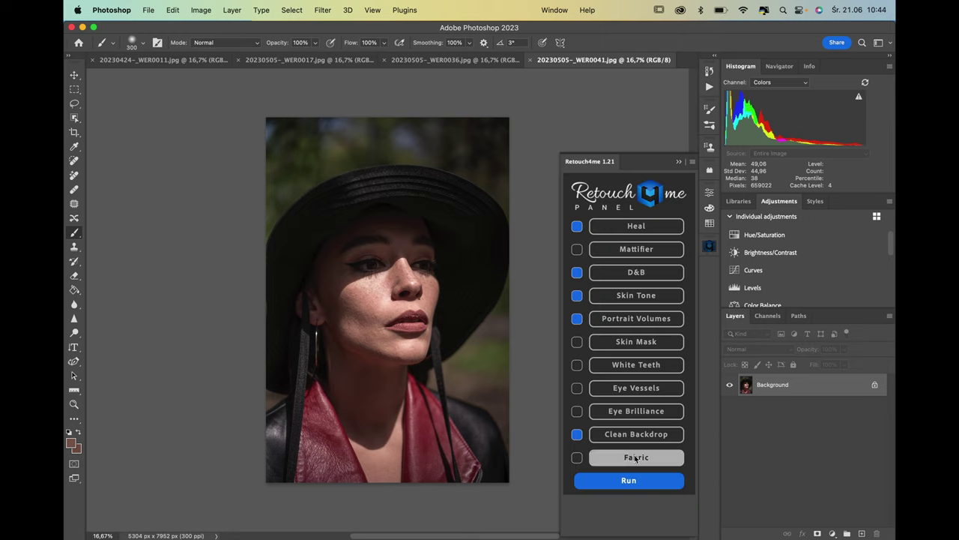
{"action": "left_click", "coordinate": [577, 434]}
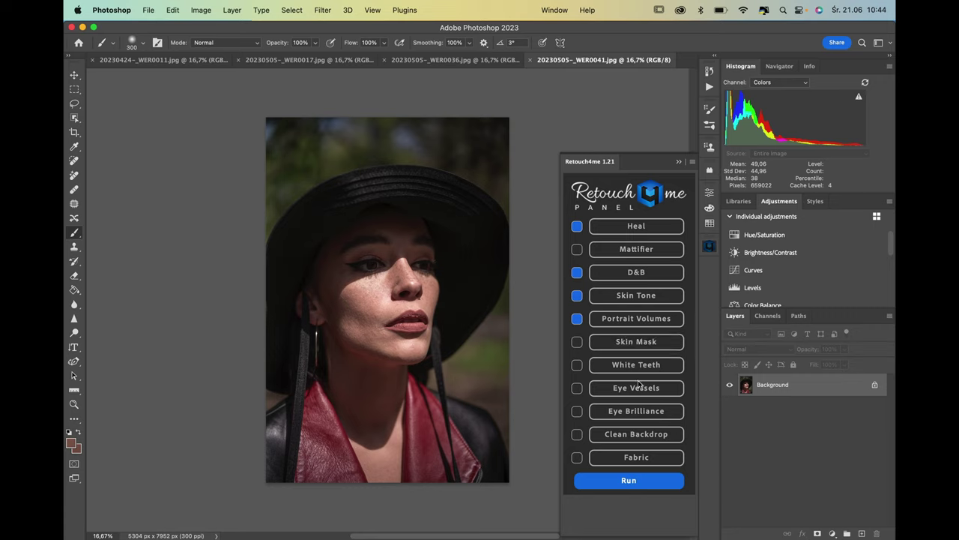
{"action": "left_click", "coordinate": [631, 480]}
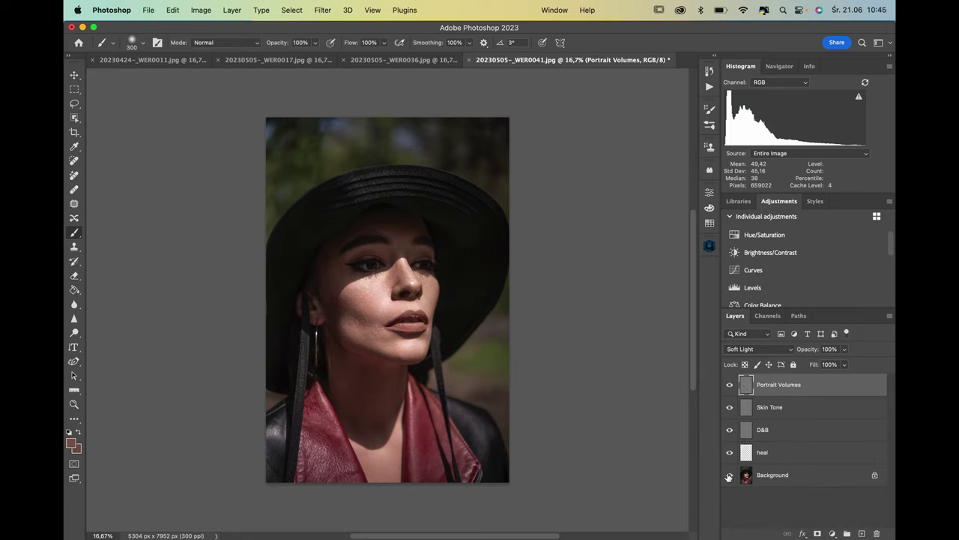
Step: Compare the retouched black-hat portrait with its Background layer alone at whole-image view
{"action": "left_click", "coordinate": [729, 477], "text": "alt"}
{"action": "left_click", "coordinate": [729, 477], "text": "alt"}
{"action": "left_click", "coordinate": [729, 477], "text": "alt"}
{"action": "left_click", "coordinate": [729, 476], "text": "alt"}
Step: Check the effect of the D&B and Portrait Volumes layers on the black-hat portrait by hiding and showing each
{"action": "left_click", "coordinate": [730, 430]}
{"action": "left_click", "coordinate": [730, 430]}
{"action": "left_click", "coordinate": [729, 384]}
{"action": "left_click", "coordinate": [730, 385]}
{"action": "left_click", "coordinate": [730, 384]}
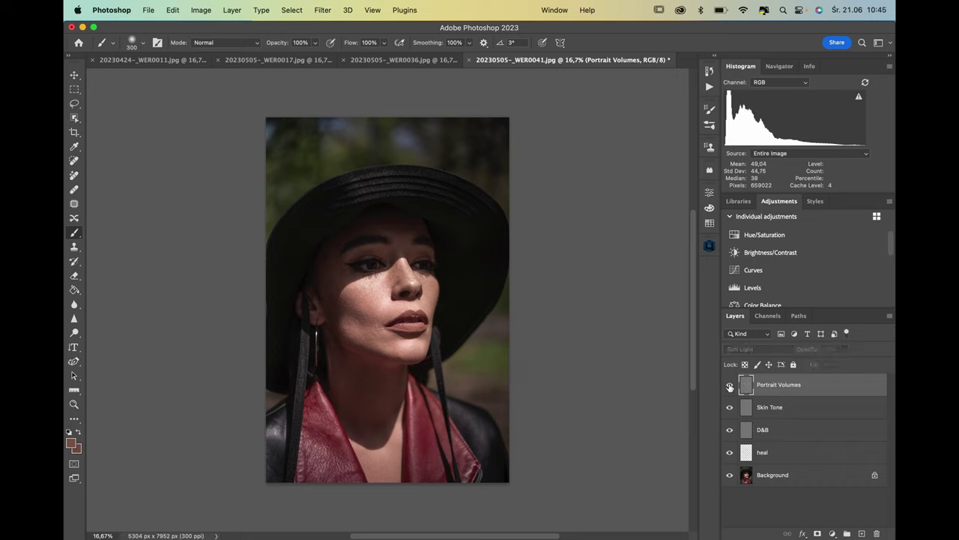
{"action": "left_click", "coordinate": [730, 385]}
{"action": "left_click", "coordinate": [730, 384]}
{"action": "left_click", "coordinate": [730, 384]}
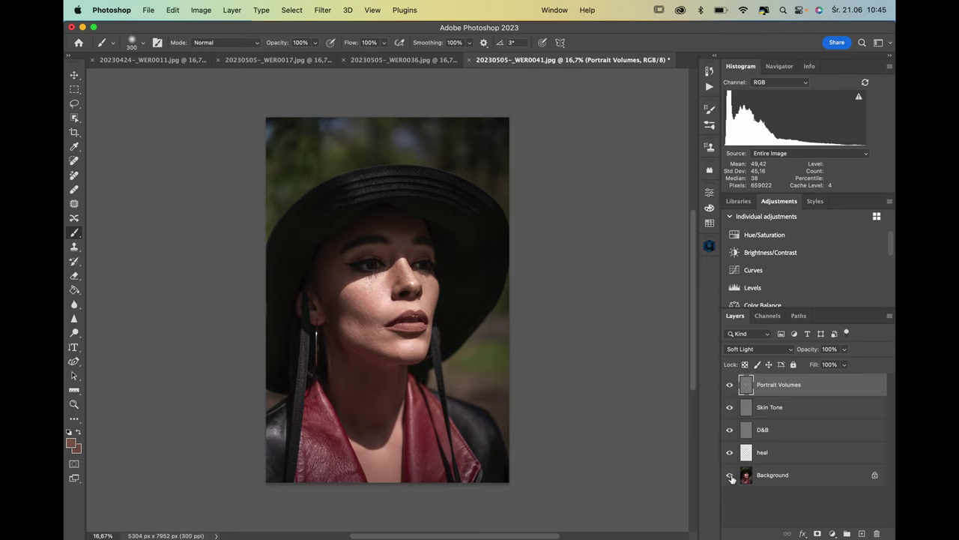
Step: Compare the black-hat portrait's retouch with its Background alone, at whole-image view and at 33.3% magnification
{"action": "left_click", "coordinate": [731, 478], "text": "alt"}
{"action": "left_click", "coordinate": [732, 478], "text": "alt"}
{"action": "left_click", "coordinate": [731, 477], "text": "alt"}
{"action": "left_click", "coordinate": [731, 477], "text": "alt"}
{"action": "key", "text": "super+plus"}
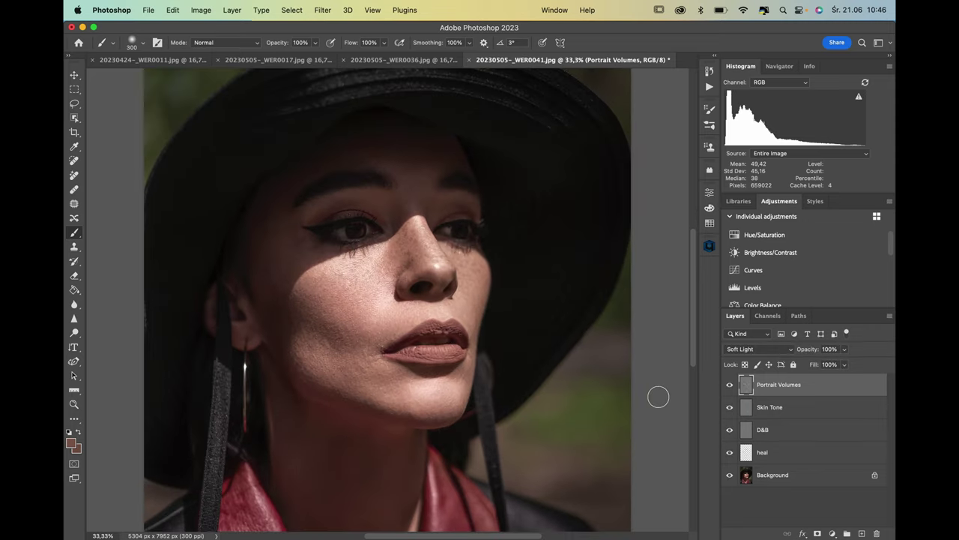
{"action": "left_click", "coordinate": [731, 478], "text": "alt"}
{"action": "left_click", "coordinate": [731, 477], "text": "alt"}
{"action": "left_click", "coordinate": [731, 478], "text": "alt"}
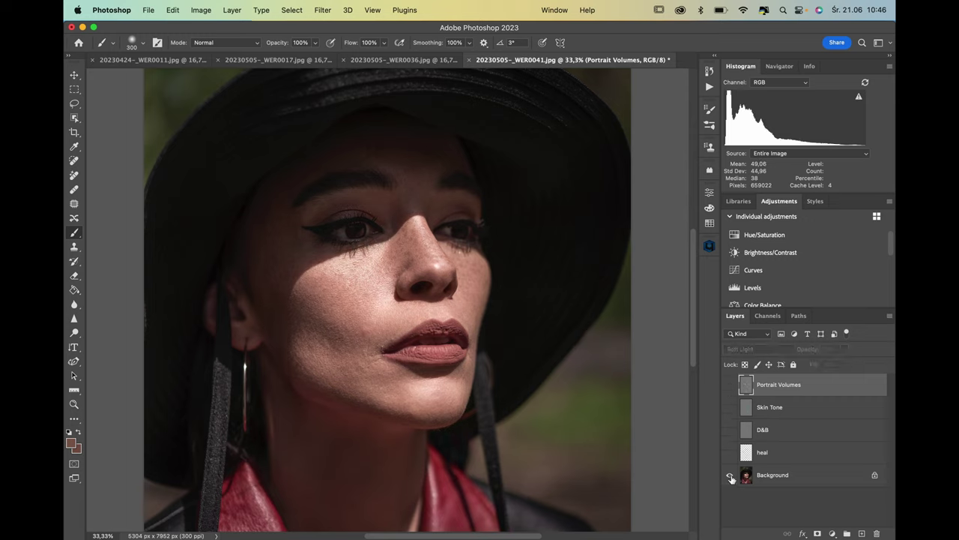
{"action": "left_click", "coordinate": [731, 478], "text": "alt"}
{"action": "left_click", "coordinate": [731, 477], "text": "alt"}
{"action": "left_click", "coordinate": [731, 477], "text": "alt"}
{"action": "left_click", "coordinate": [732, 477], "text": "alt"}
{"action": "left_click", "coordinate": [731, 477], "text": "alt"}
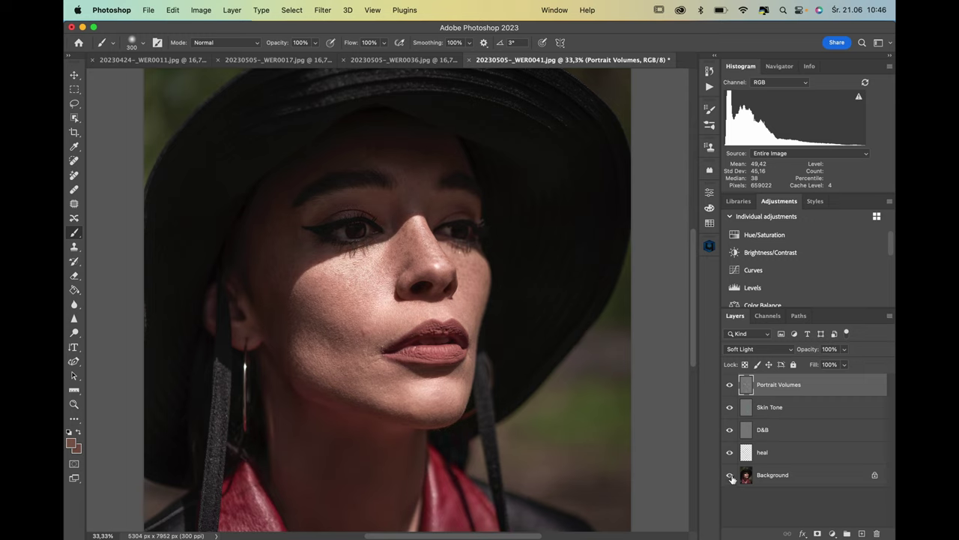
Step: Check the D&B layer's effect on the face up close and recheck the black-hat portrait against its original at 16.67% magnification
{"action": "left_click", "coordinate": [730, 434]}
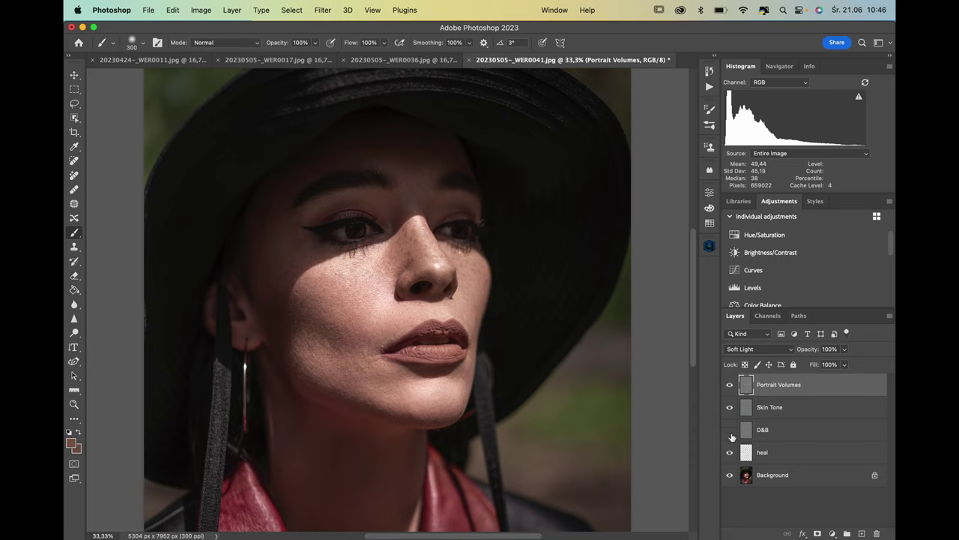
{"action": "left_click", "coordinate": [731, 432]}
{"action": "left_click", "coordinate": [730, 454]}
{"action": "key", "text": "super+minus"}
{"action": "key", "text": "super+minus"}
{"action": "key", "text": "super+minus"}
{"action": "key", "text": "super+minus"}
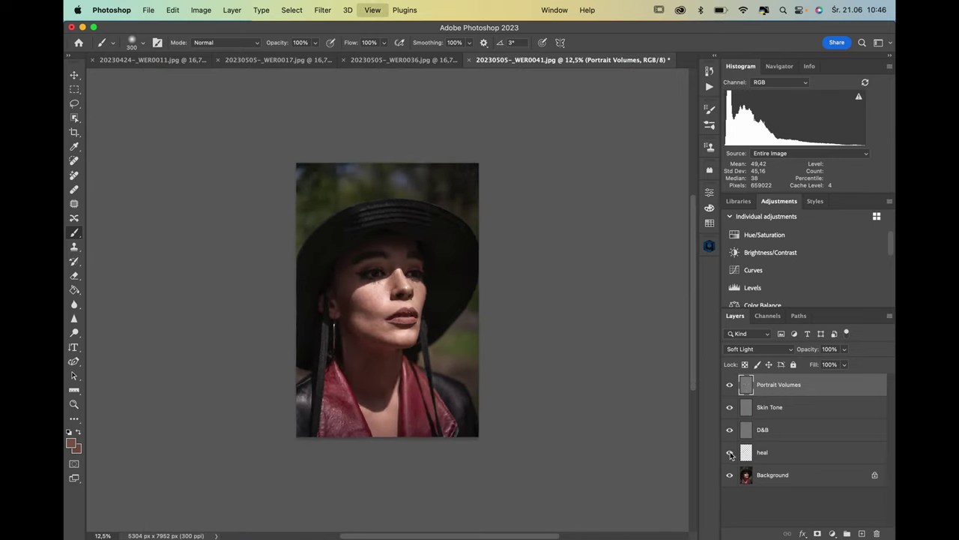
{"action": "key", "text": "super+plus"}
{"action": "key", "text": "super+plus"}
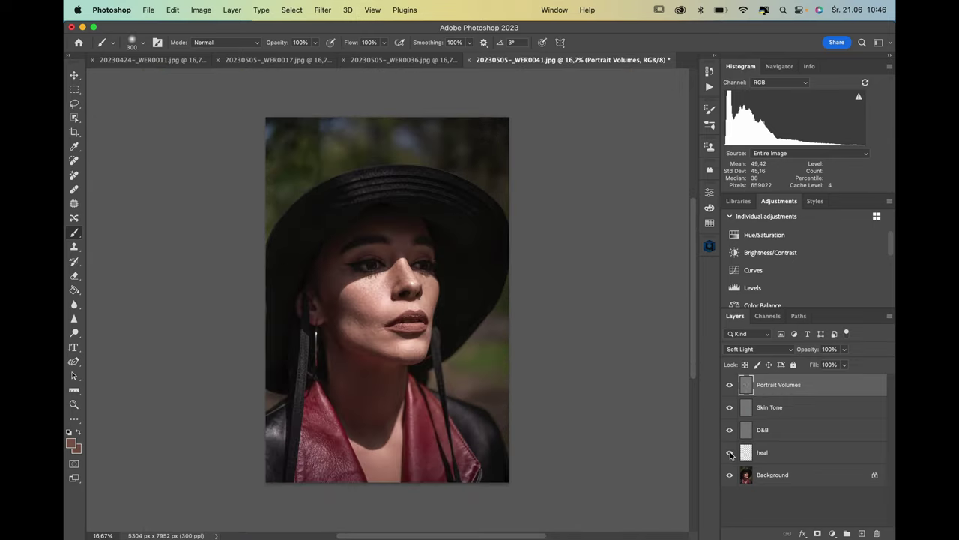
{"action": "left_click", "coordinate": [731, 476], "text": "alt"}
{"action": "left_click", "coordinate": [731, 477], "text": "alt"}
Step: Close the black-hat portrait without saving and run Retouch4me on the forest portrait with Heal, D&B, Skin Tone and Portrait Volumes
{"action": "left_click", "coordinate": [470, 60]}
{"action": "left_click", "coordinate": [484, 232]}
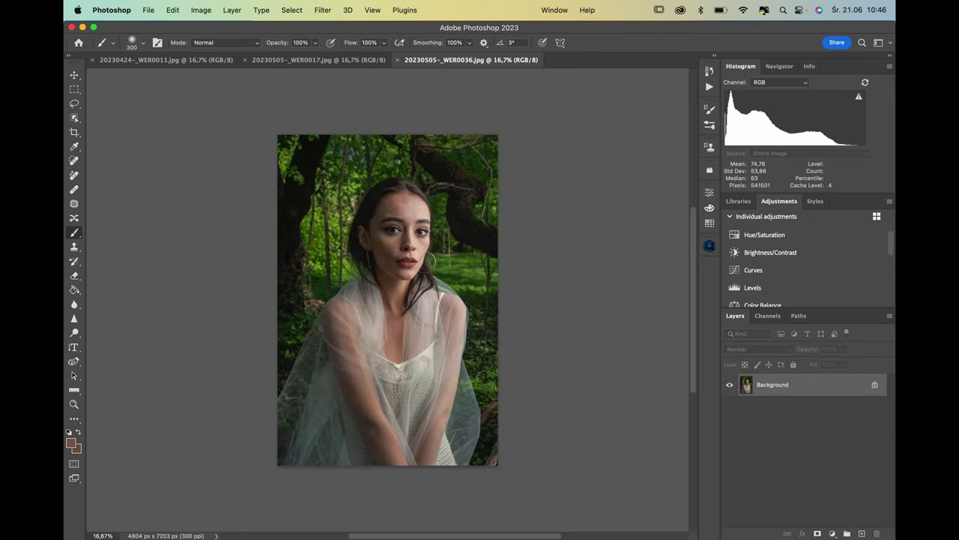
{"action": "left_click", "coordinate": [710, 87]}
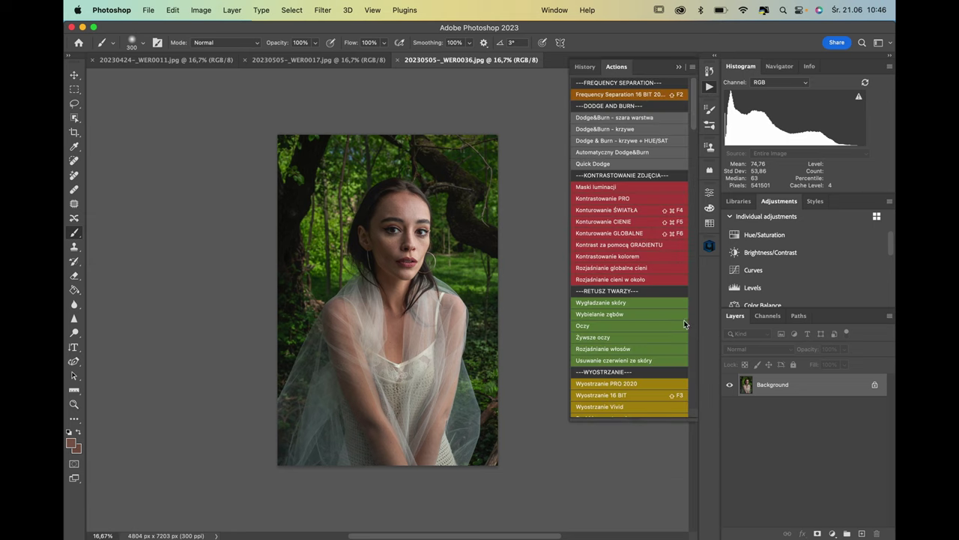
{"action": "left_click", "coordinate": [708, 241]}
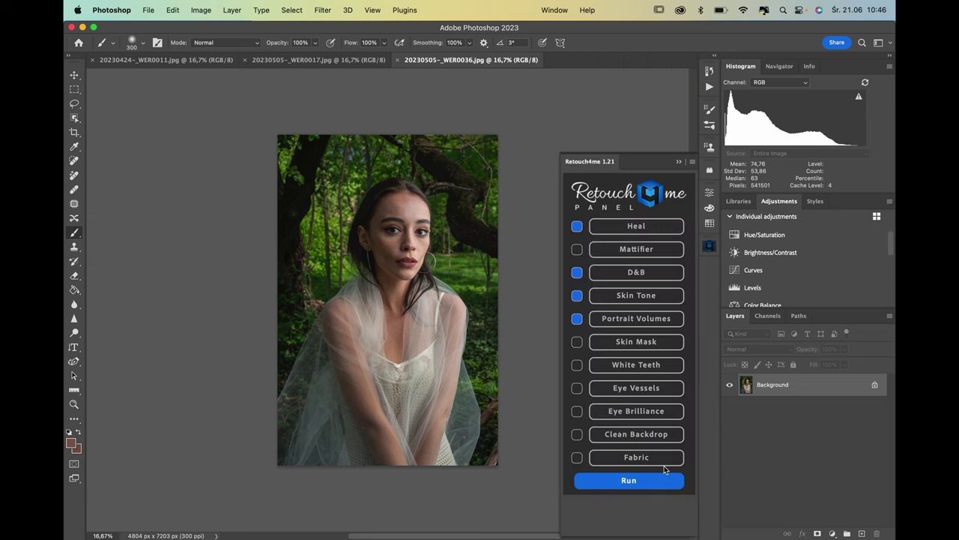
{"action": "left_click", "coordinate": [638, 481]}
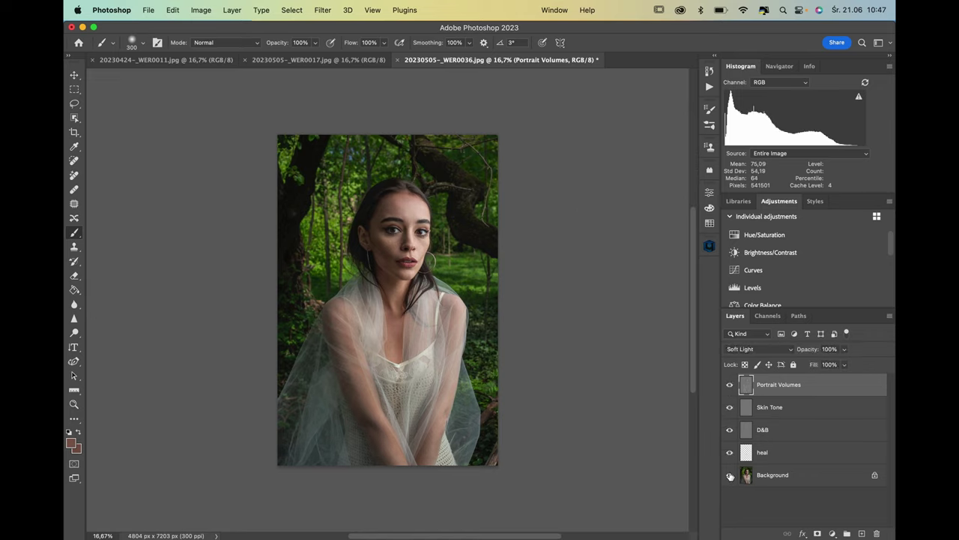
Step: Compare the retouched forest portrait with its Background layer alone
{"action": "left_click", "coordinate": [730, 475], "text": "alt"}
{"action": "left_click", "coordinate": [730, 475], "text": "alt"}
{"action": "left_click", "coordinate": [730, 475], "text": "alt"}
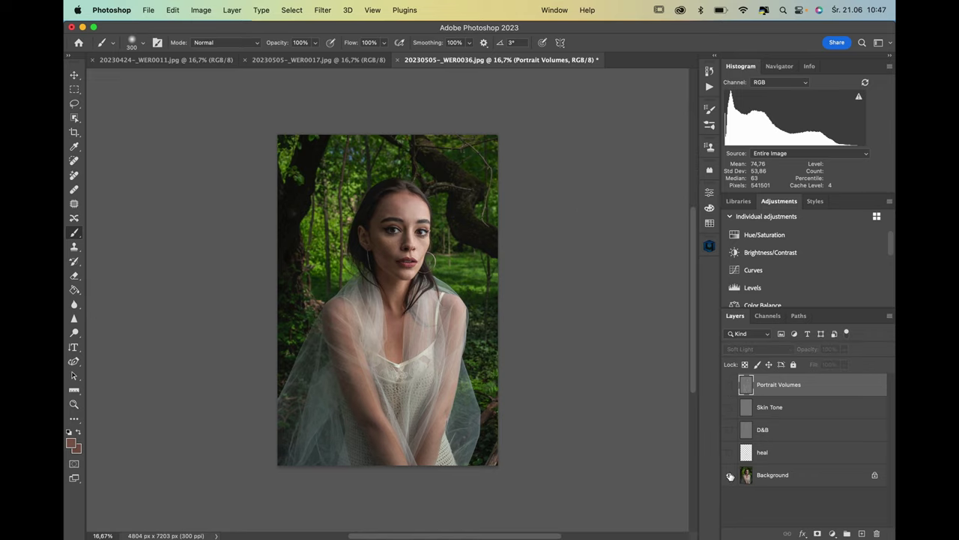
{"action": "left_click", "coordinate": [730, 476], "text": "alt"}
{"action": "left_click", "coordinate": [730, 475], "text": "alt"}
{"action": "left_click", "coordinate": [730, 475], "text": "alt"}
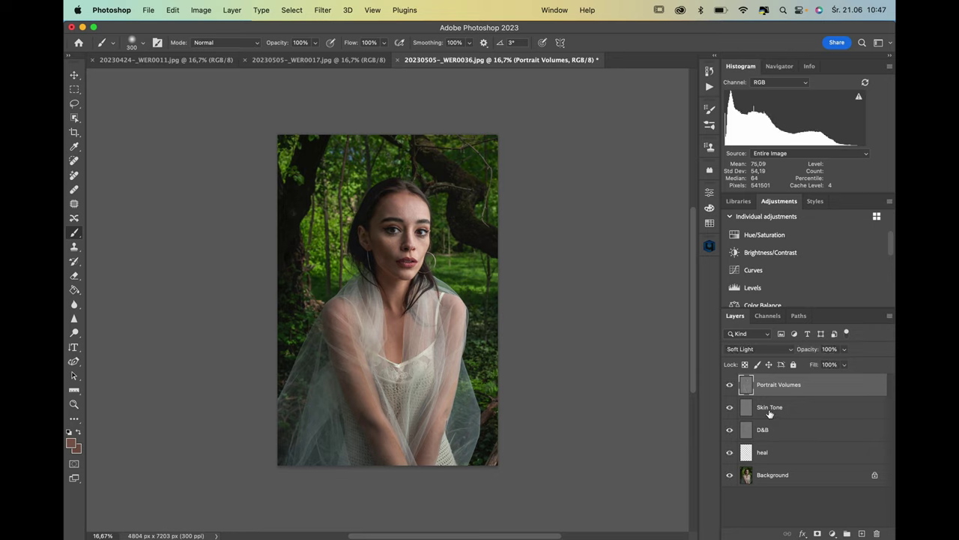
Step: Check the Portrait Volumes layer's effect on the forest portrait and set its opacity to 64%
{"action": "left_click", "coordinate": [730, 385]}
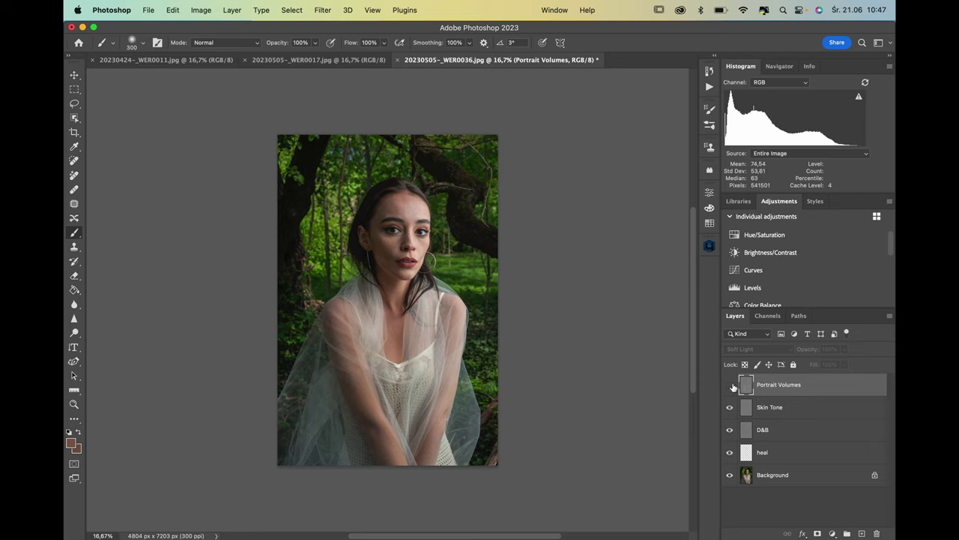
{"action": "left_click", "coordinate": [731, 385]}
{"action": "left_click", "coordinate": [844, 349]}
{"action": "left_click_drag", "start_coordinate": [845, 364], "coordinate": [827, 364]}
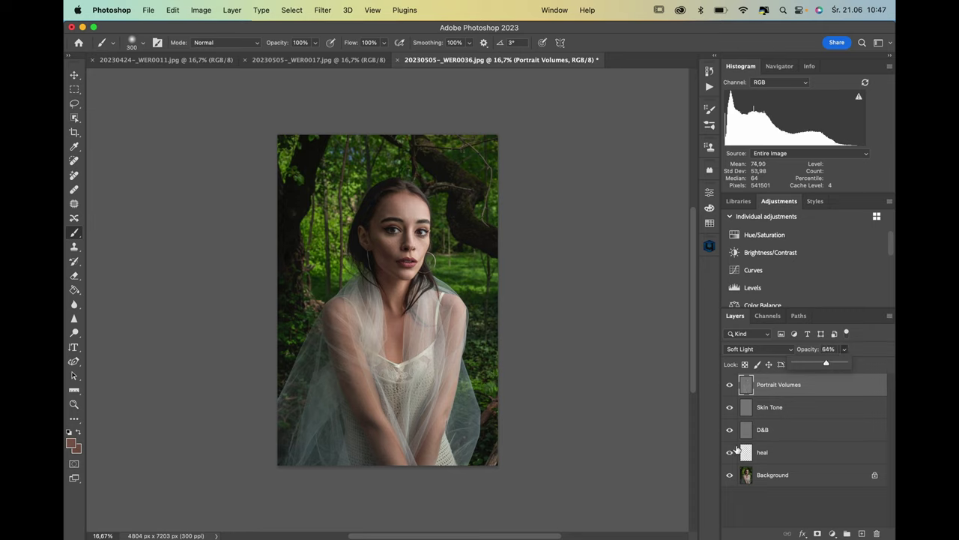
Step: Compare the forest portrait with its original again at the reduced Portrait Volumes opacity
{"action": "left_click", "coordinate": [728, 477]}
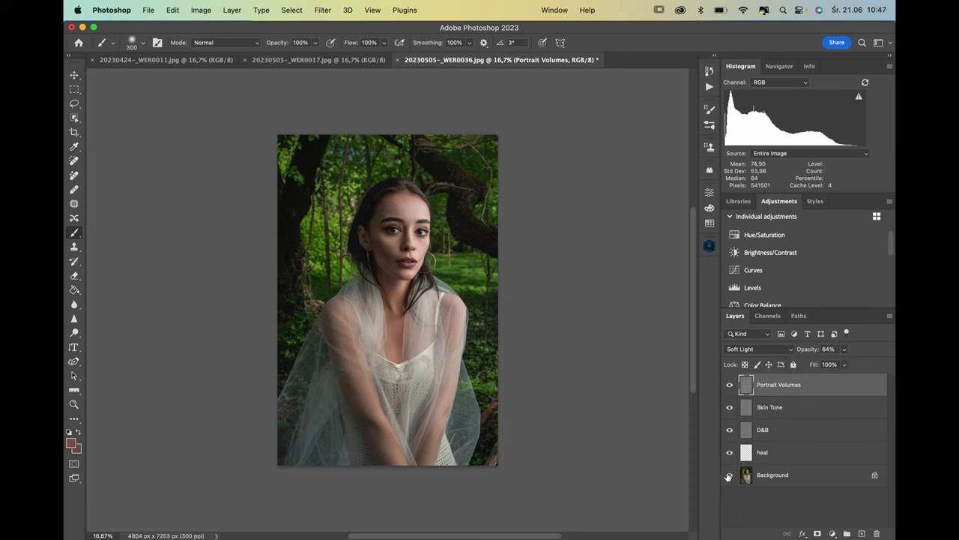
{"action": "left_click", "coordinate": [728, 477], "text": "alt"}
{"action": "left_click", "coordinate": [729, 477], "text": "alt"}
Step: Close the forest portrait without saving and run Retouch4me on the close-up face portrait with Mattifier also enabled
{"action": "left_click", "coordinate": [397, 59]}
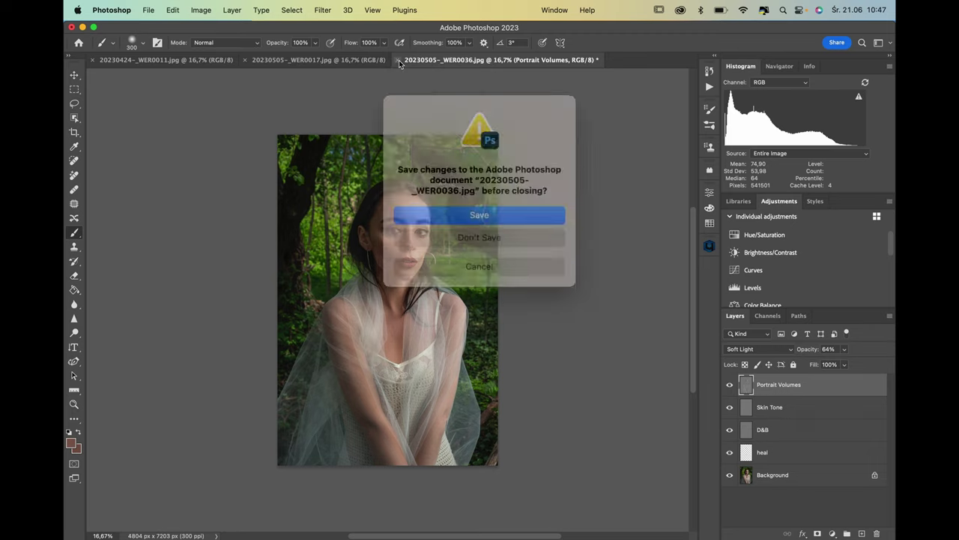
{"action": "left_click", "coordinate": [519, 234]}
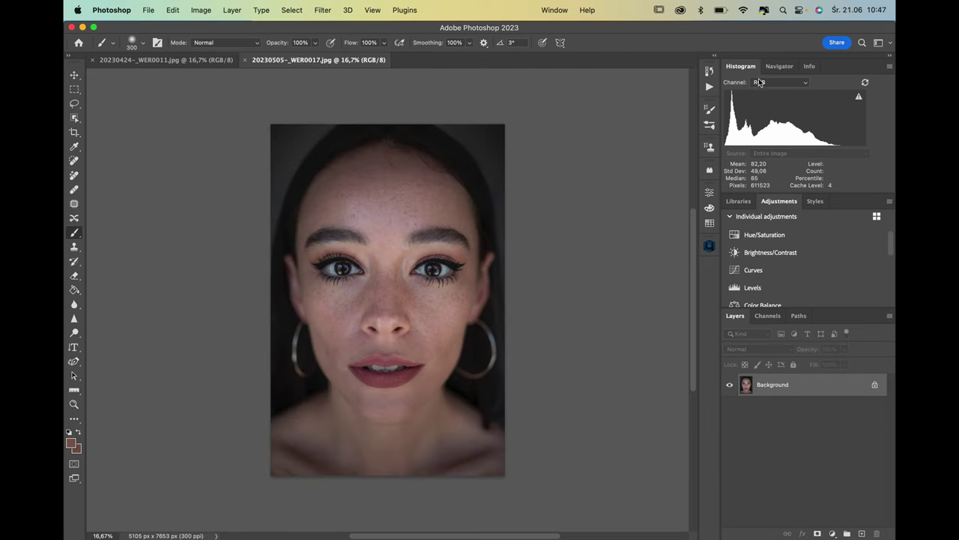
{"action": "left_click", "coordinate": [712, 88]}
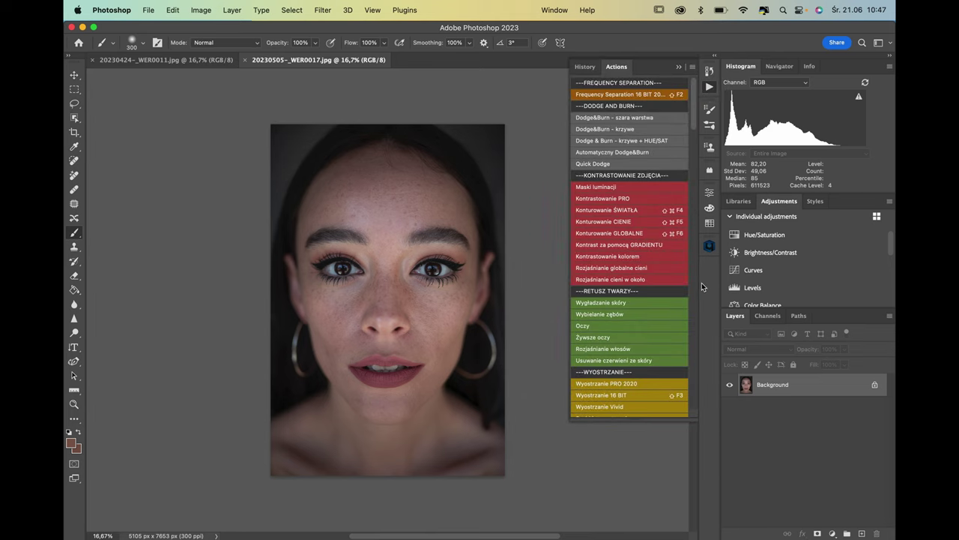
{"action": "left_click", "coordinate": [708, 246]}
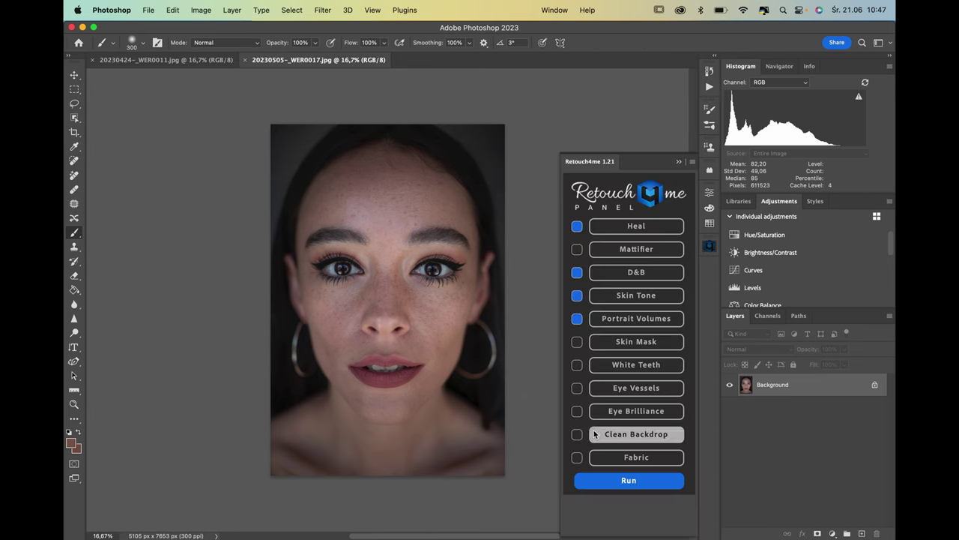
{"action": "left_click", "coordinate": [578, 252]}
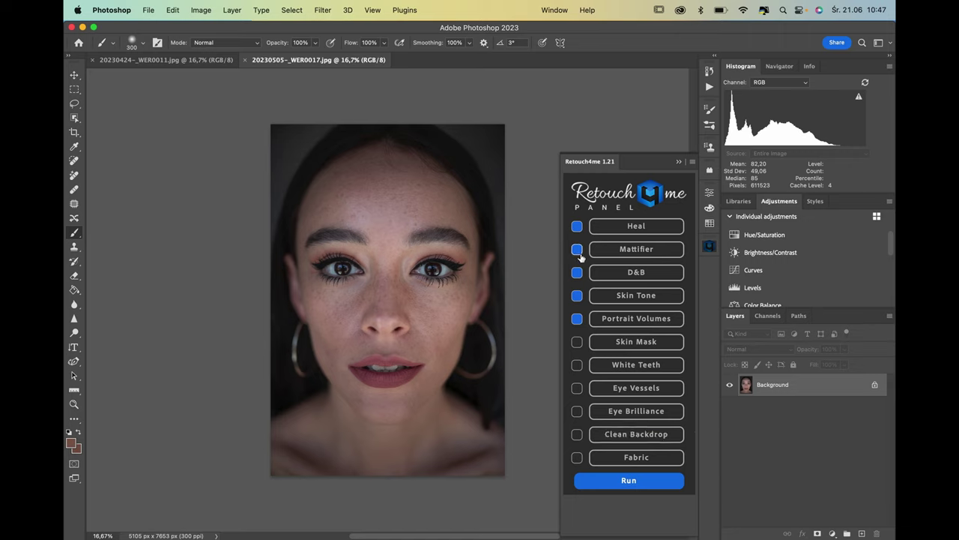
{"action": "left_click", "coordinate": [641, 485]}
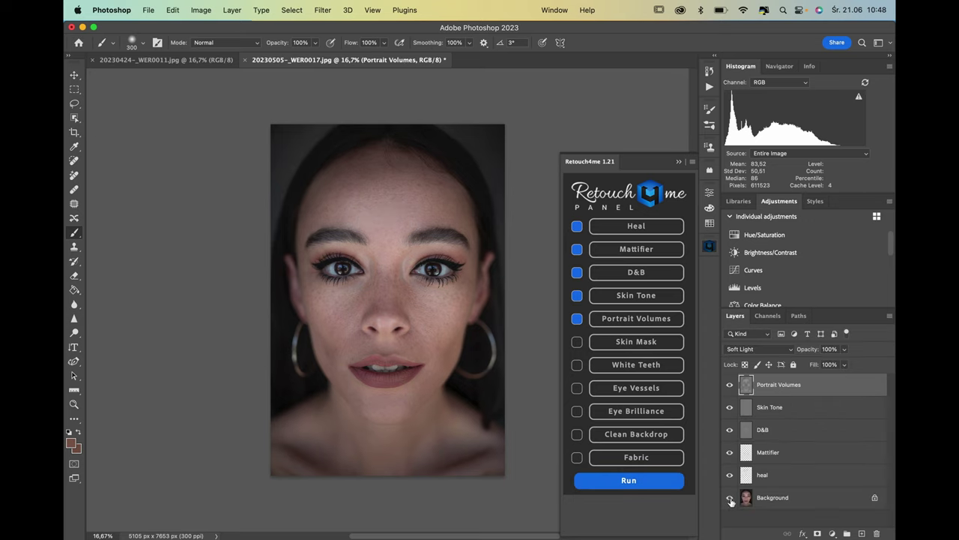
Step: Set the Portrait Volumes layer's opacity to 30% on the close-up face portrait, comparing with the Background alone before and after
{"action": "left_click", "coordinate": [731, 500], "text": "alt"}
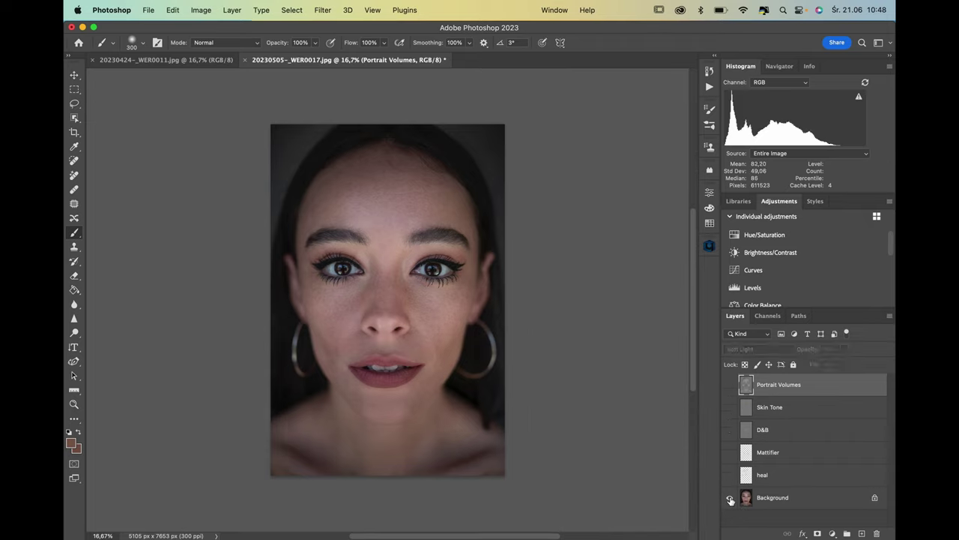
{"action": "left_click", "coordinate": [731, 499], "text": "alt"}
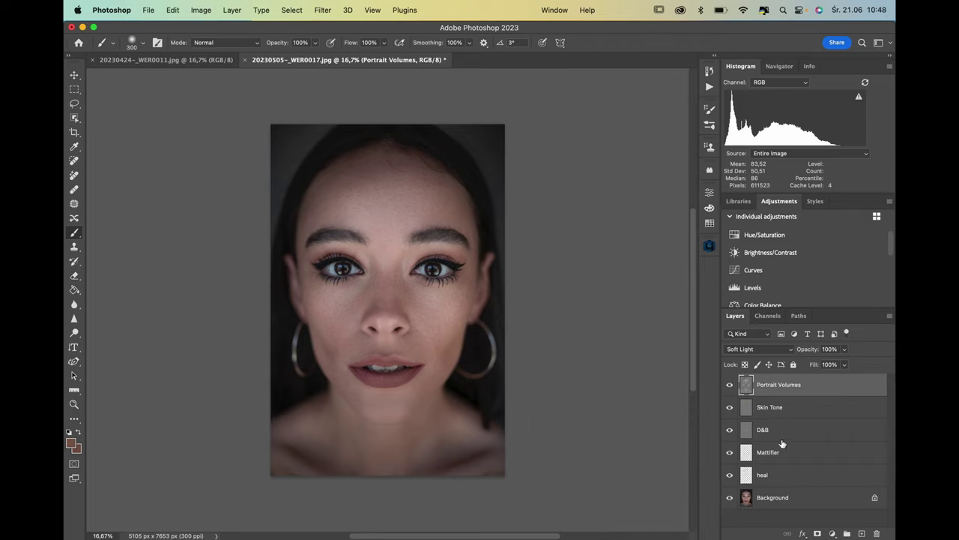
{"action": "left_click", "coordinate": [844, 350]}
{"action": "left_click_drag", "start_coordinate": [844, 362], "coordinate": [809, 363]}
{"action": "left_click", "coordinate": [731, 498], "text": "alt"}
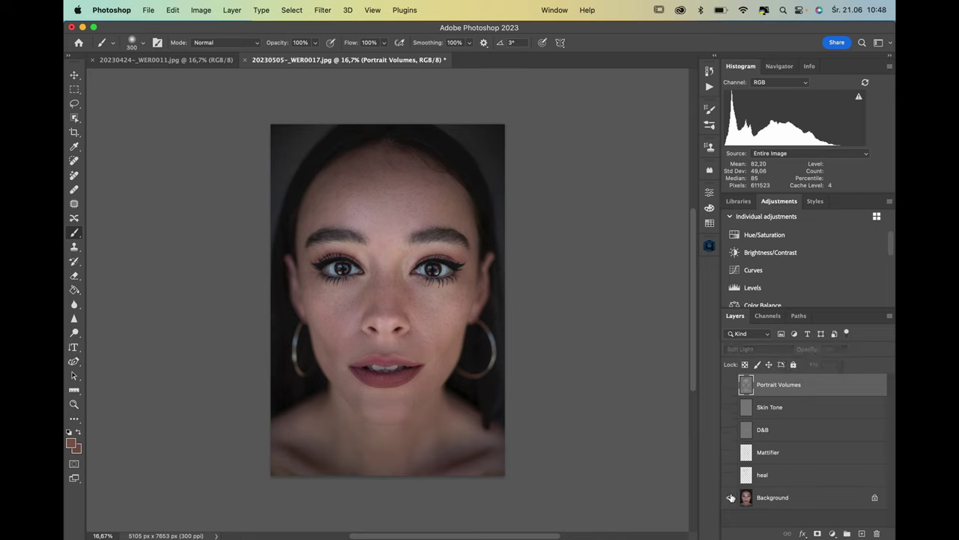
{"action": "left_click", "coordinate": [731, 498], "text": "alt"}
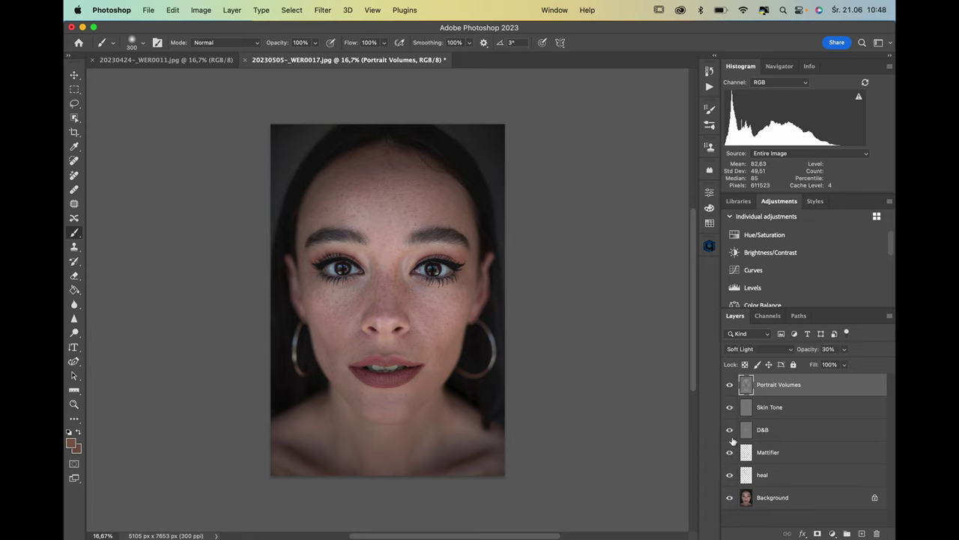
Step: Hide the heal layer to keep the freckles and check the Mattifier layer's effect
{"action": "left_click", "coordinate": [731, 478]}
{"action": "left_click", "coordinate": [731, 478]}
{"action": "left_click", "coordinate": [731, 455]}
{"action": "left_click", "coordinate": [730, 454]}
{"action": "left_click", "coordinate": [730, 455]}
Step: Set the D&B layer's opacity to 55% on the close-up face portrait
{"action": "left_click", "coordinate": [730, 431]}
{"action": "left_click", "coordinate": [776, 431]}
{"action": "left_click", "coordinate": [844, 348]}
{"action": "left_click_drag", "start_coordinate": [824, 366], "coordinate": [822, 365]}
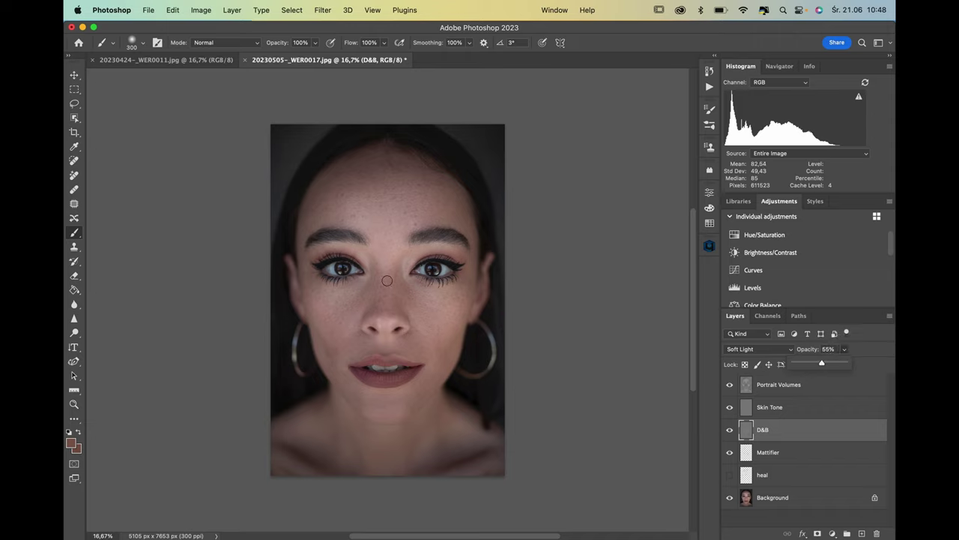
Step: Compare the close-up face portrait with the Skin Tone layer hidden and shown
{"action": "left_click", "coordinate": [730, 408]}
{"action": "left_click", "coordinate": [730, 409]}
{"action": "left_click", "coordinate": [730, 408]}
{"action": "left_click", "coordinate": [730, 408]}
Step: Add a layer mask to the Skin Tone layer, paint the lips black on it, and display the mask alone
{"action": "left_click", "coordinate": [792, 412]}
{"action": "left_click", "coordinate": [818, 533]}
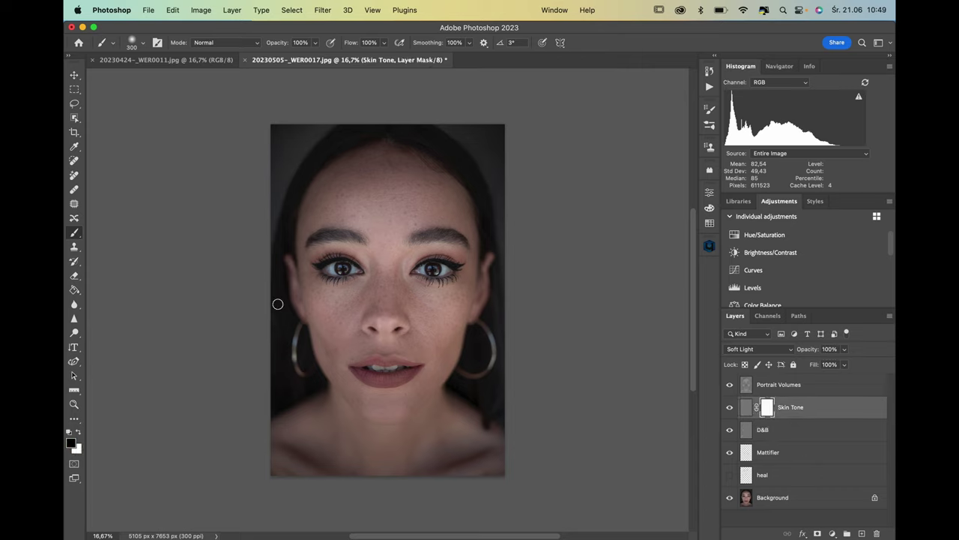
{"action": "mouse_move", "coordinate": [356, 366]}
{"action": "left_mouse_down"}
{"action": "mouse_move", "coordinate": [399, 360]}
{"action": "mouse_move", "coordinate": [419, 369]}
{"action": "mouse_move", "coordinate": [368, 385]}
{"action": "mouse_move", "coordinate": [351, 373]}
{"action": "mouse_move", "coordinate": [404, 375]}
{"action": "left_mouse_up"}
{"action": "left_click", "coordinate": [767, 408], "text": "alt"}
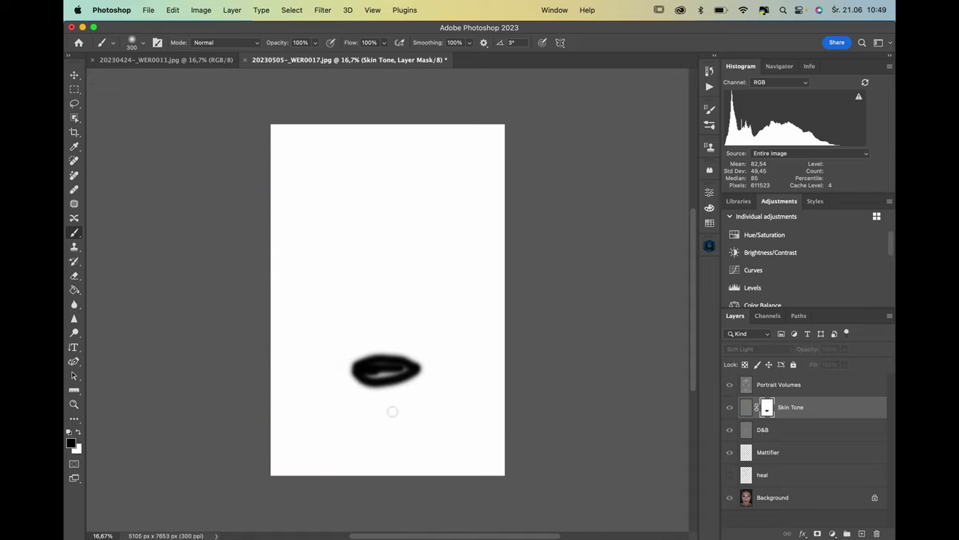
Step: Fill the remaining gaps in the lips on the Skin Tone mask with black and compare the retouched face with the original
{"action": "mouse_move", "coordinate": [368, 370]}
{"action": "left_mouse_down"}
{"action": "mouse_move", "coordinate": [408, 372]}
{"action": "mouse_move", "coordinate": [373, 362]}
{"action": "left_mouse_up"}
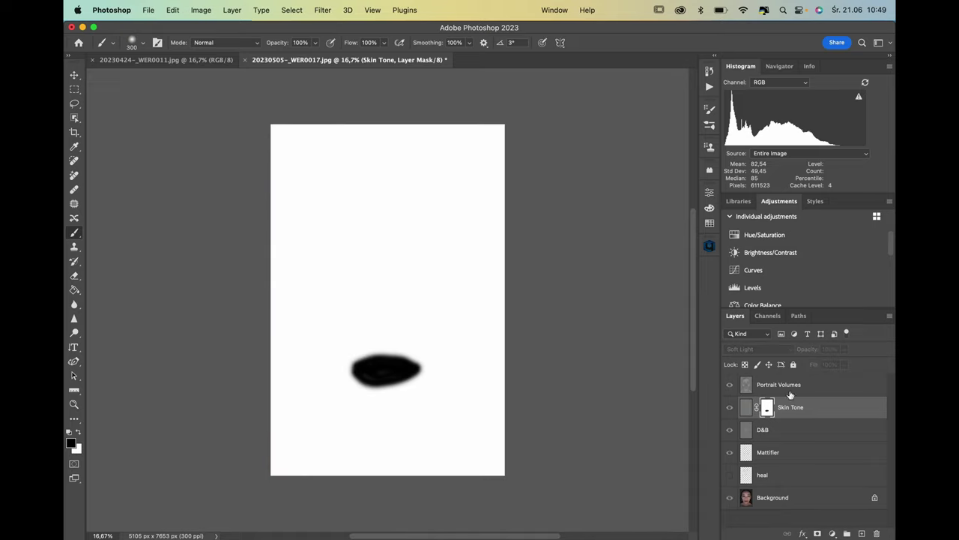
{"action": "left_click", "coordinate": [767, 409], "text": "alt"}
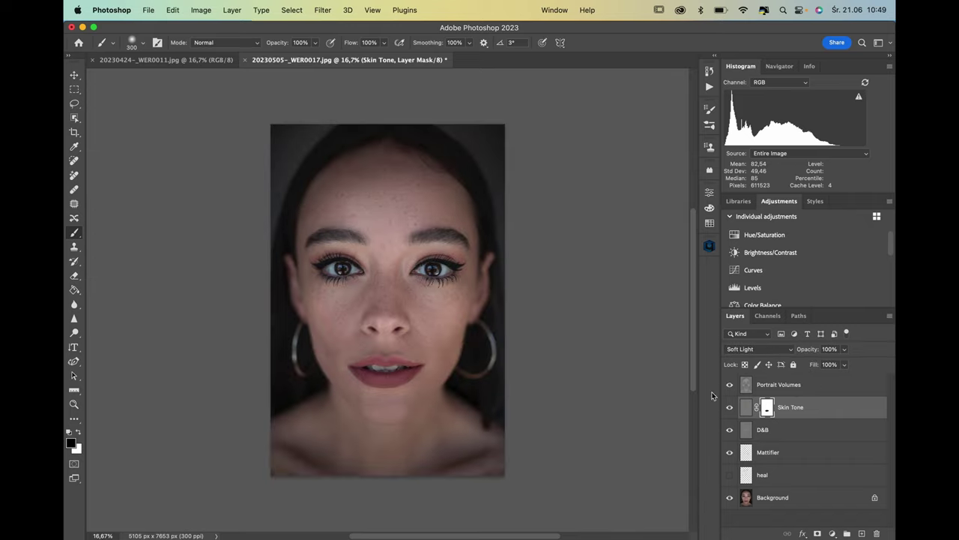
{"action": "left_click", "coordinate": [730, 499], "text": "alt"}
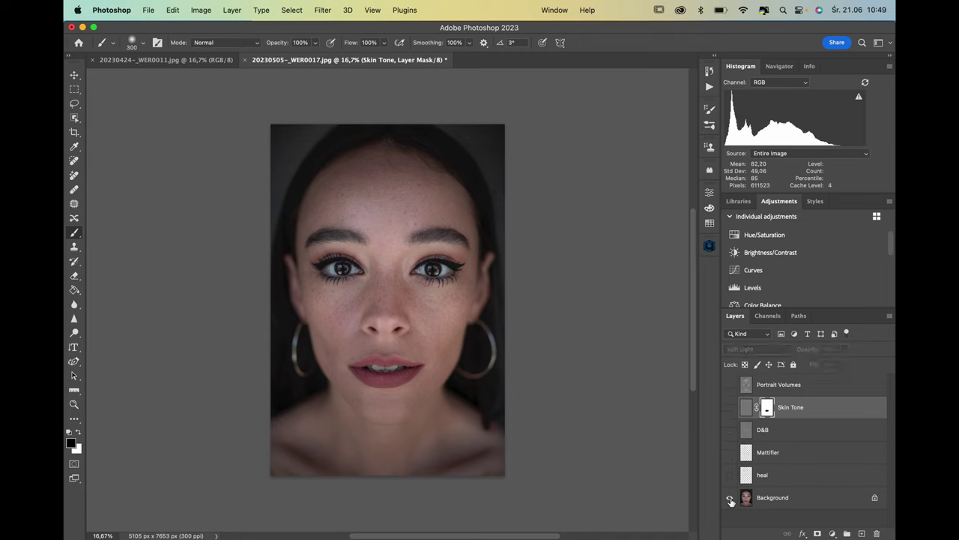
{"action": "left_click", "coordinate": [731, 499], "text": "alt"}
{"action": "left_click", "coordinate": [731, 499], "text": "alt"}
{"action": "left_click", "coordinate": [730, 499], "text": "alt"}
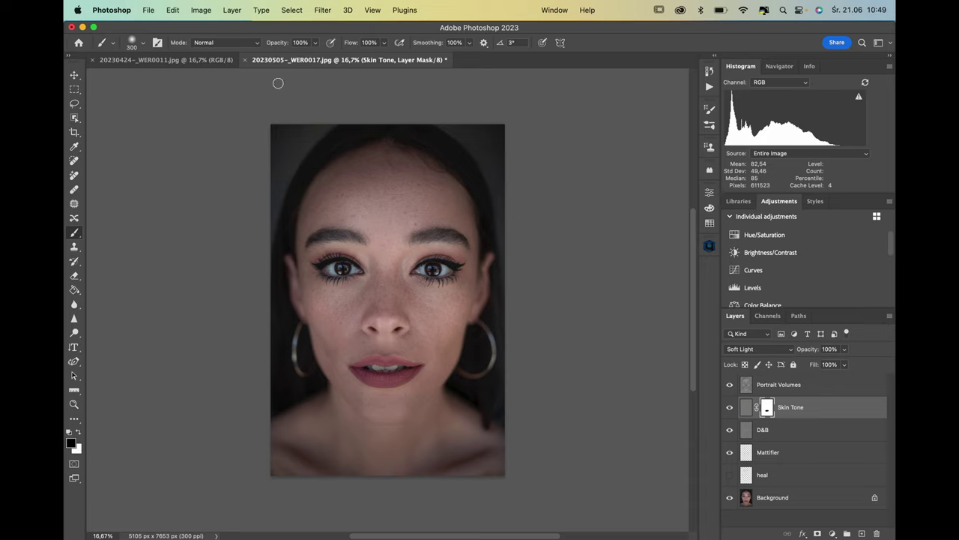
Step: Close the close-up face portrait document
{"action": "left_click", "coordinate": [244, 60]}
{"action": "left_click", "coordinate": [494, 231]}
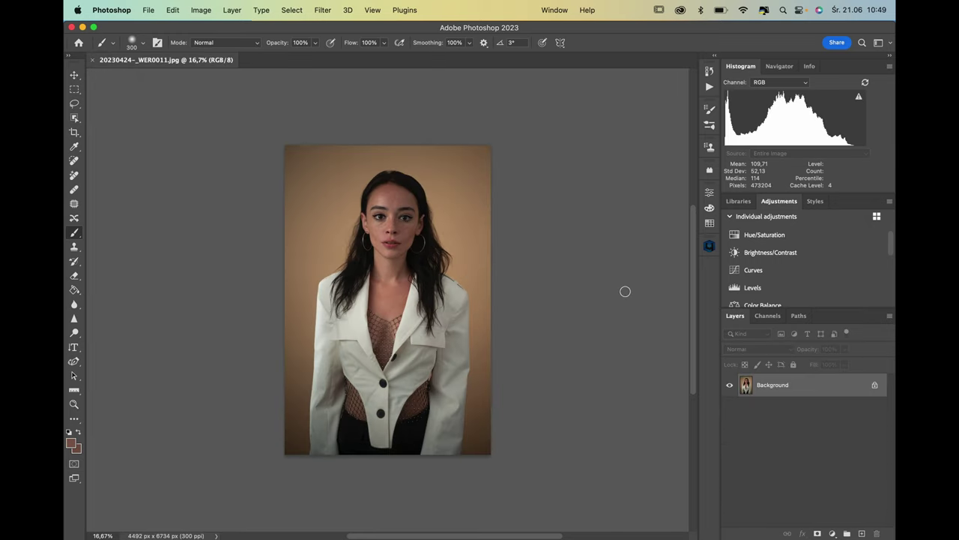
Step: Add Clean Backdrop and Fabric to the selected Retouch4me modules and run them on the white blazer portrait
{"action": "left_click", "coordinate": [710, 87]}
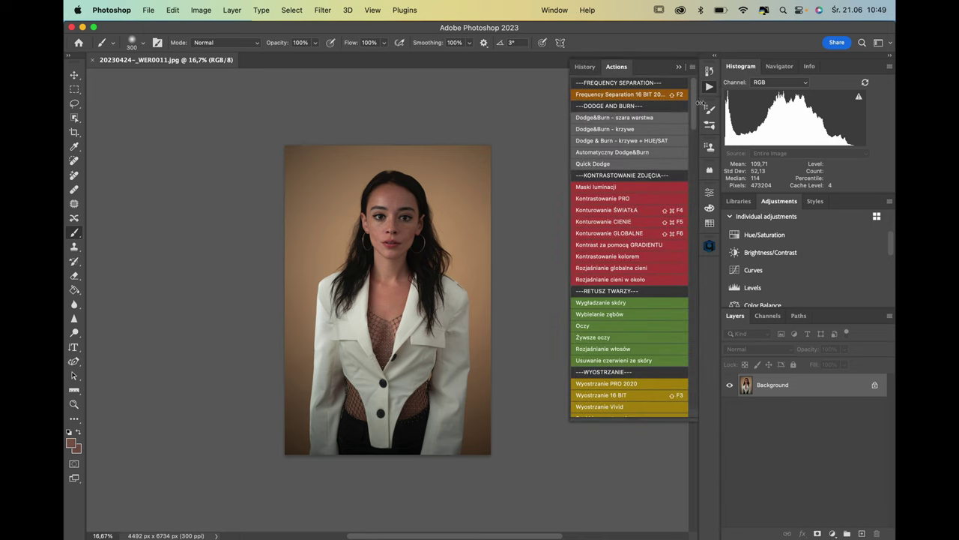
{"action": "left_click", "coordinate": [709, 87]}
{"action": "left_click", "coordinate": [709, 247]}
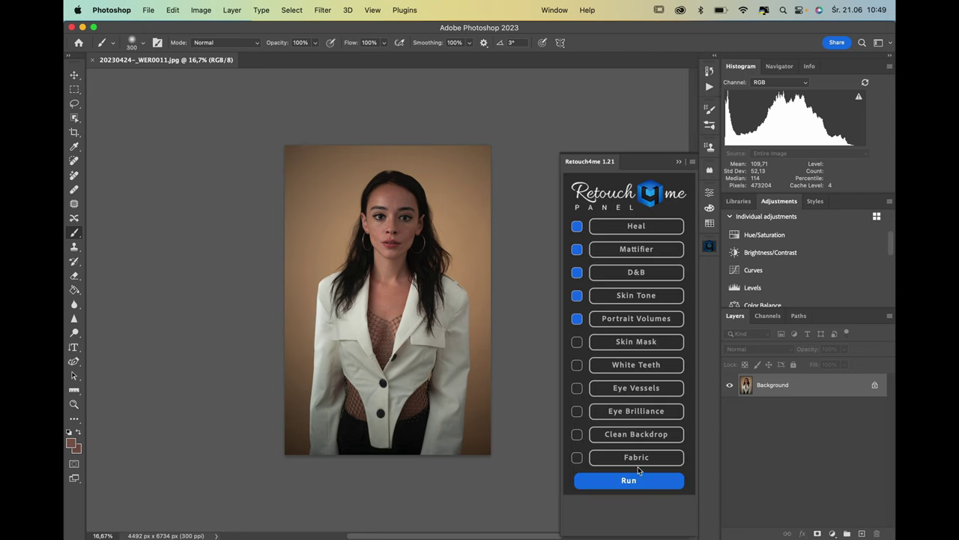
{"action": "left_click", "coordinate": [577, 458]}
{"action": "left_click", "coordinate": [577, 435]}
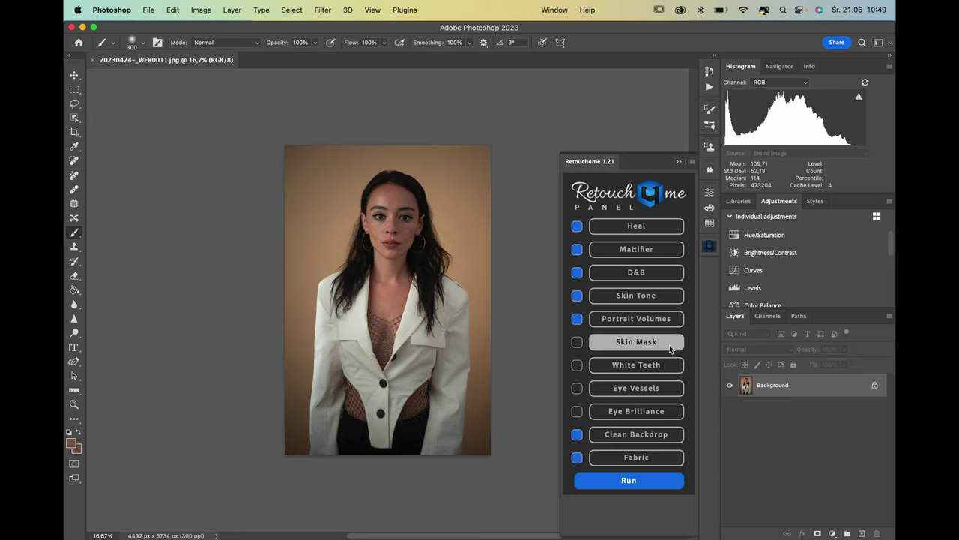
{"action": "left_click", "coordinate": [649, 483]}
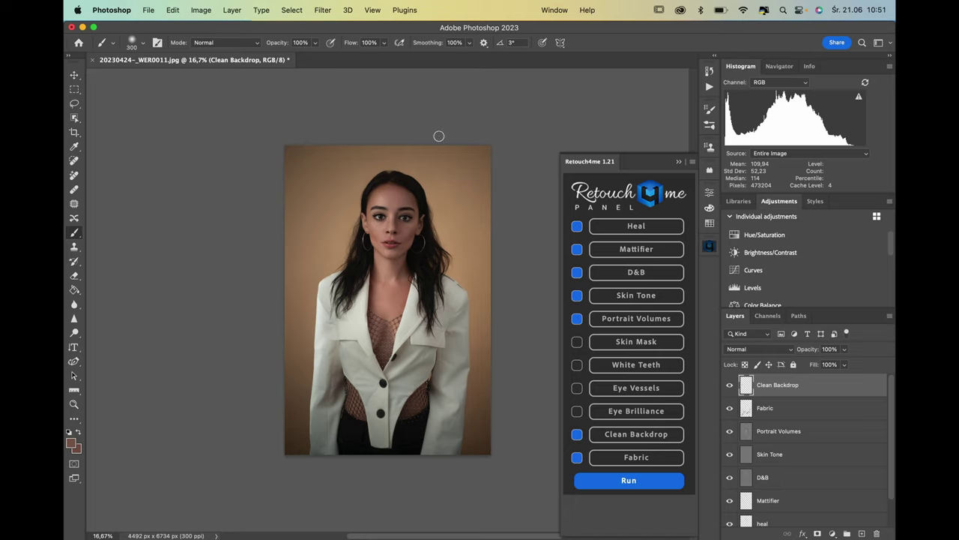
Step: Compare the blazer portrait with all retouch layers hidden and shown
{"action": "scroll", "coordinate": [847, 448], "scroll_direction": "down", "scroll_amount": 1}
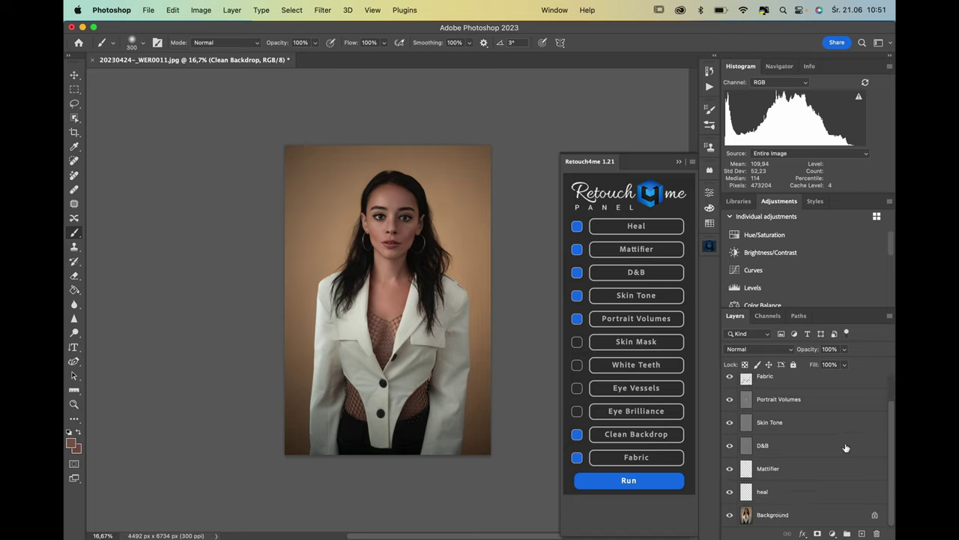
{"action": "left_click", "coordinate": [731, 517], "text": "alt"}
{"action": "left_click", "coordinate": [731, 518], "text": "alt"}
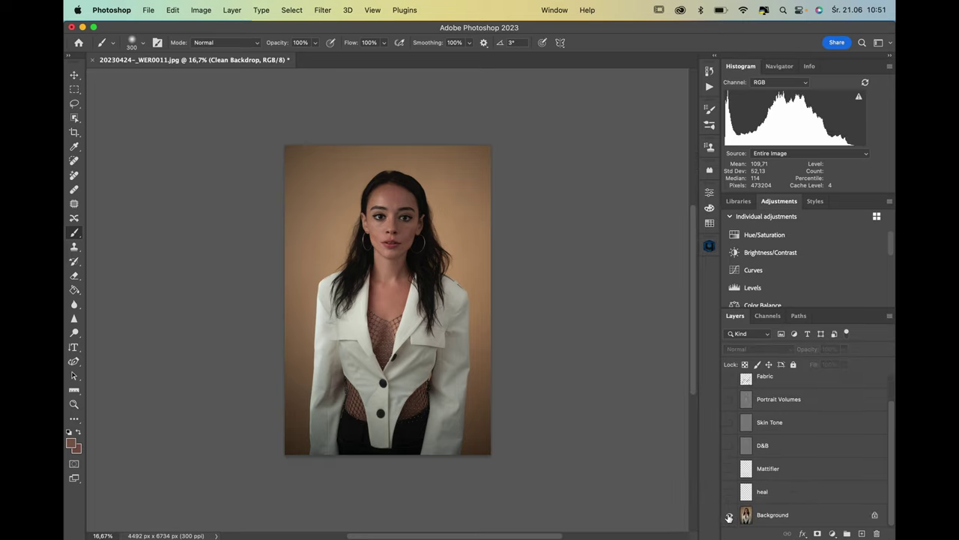
{"action": "left_click", "coordinate": [731, 517], "text": "alt"}
{"action": "left_click", "coordinate": [731, 517], "text": "alt"}
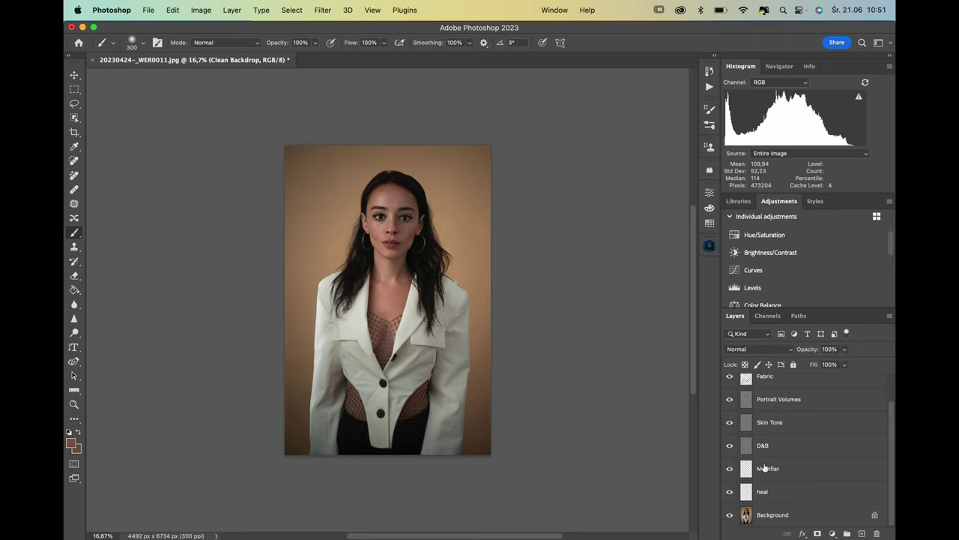
Step: Set the Portrait Volumes layer's opacity to 30% on the blazer portrait and check its effect
{"action": "left_click", "coordinate": [806, 404]}
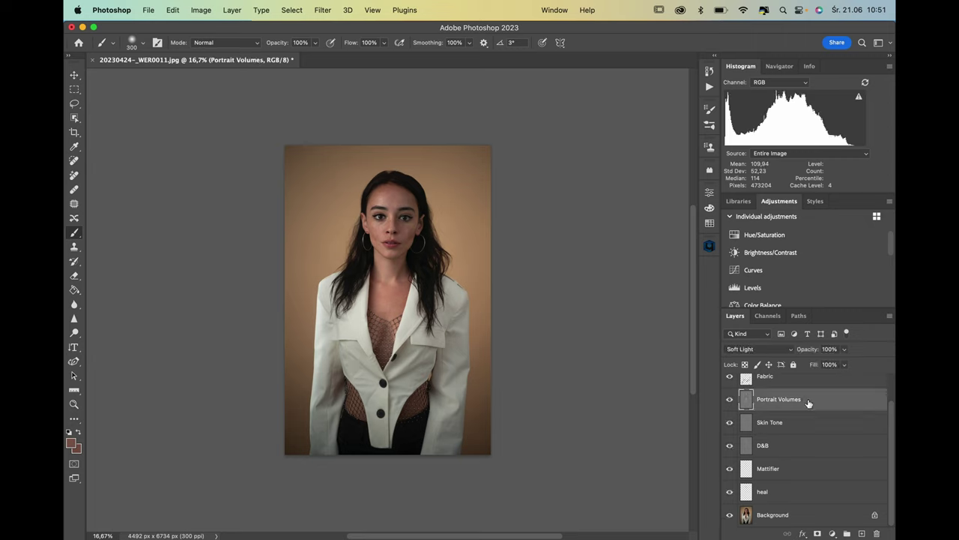
{"action": "left_click", "coordinate": [844, 349]}
{"action": "left_click_drag", "start_coordinate": [814, 366], "coordinate": [810, 365]}
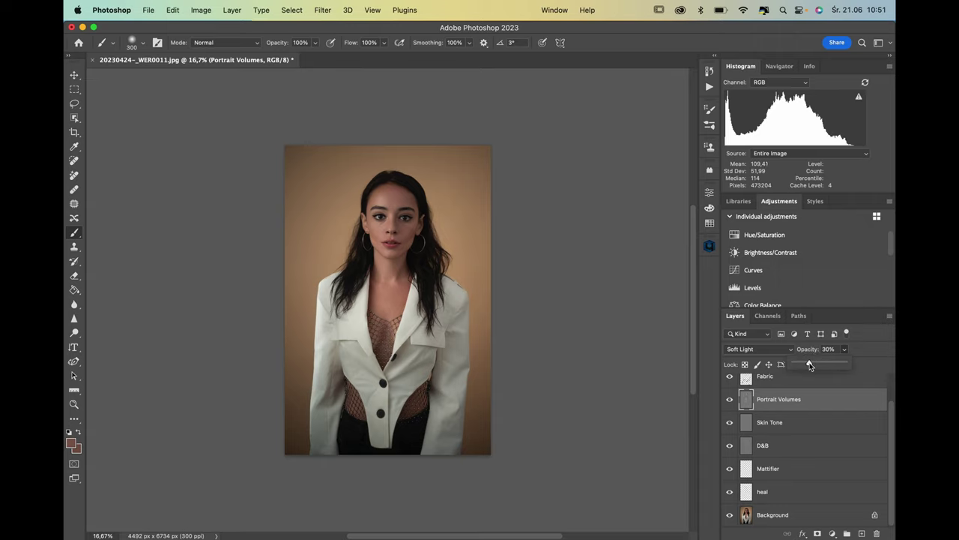
{"action": "left_click", "coordinate": [729, 402]}
{"action": "left_click", "coordinate": [729, 403]}
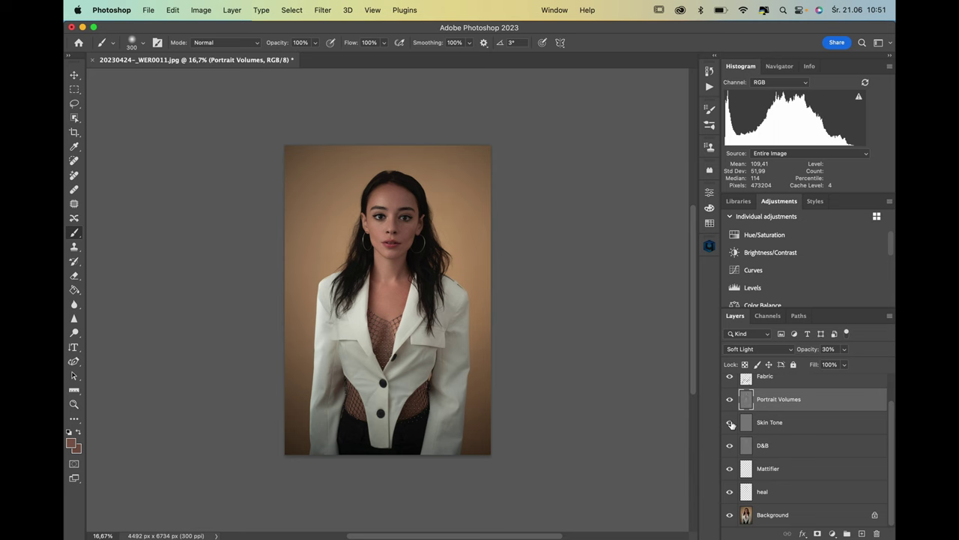
Step: Check the Fabric layer's effect around the neck, then add a layer mask to it and paint the neck skin black
{"action": "key", "text": "super+plus"}
{"action": "key", "text": "super+plus"}
{"action": "key", "text": "super+plus"}
{"action": "key", "text": "super+plus"}
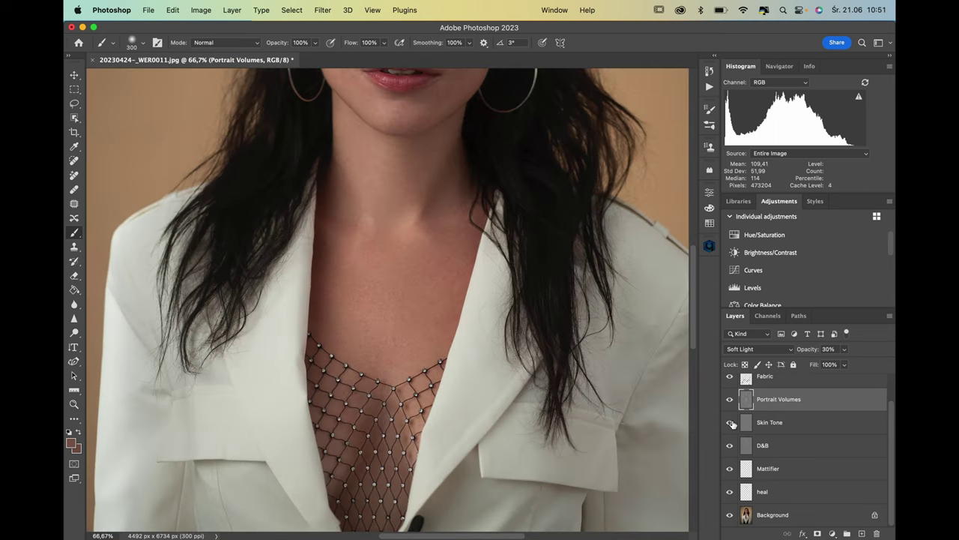
{"action": "left_click_drag", "start_coordinate": [505, 287], "coordinate": [505, 432]}
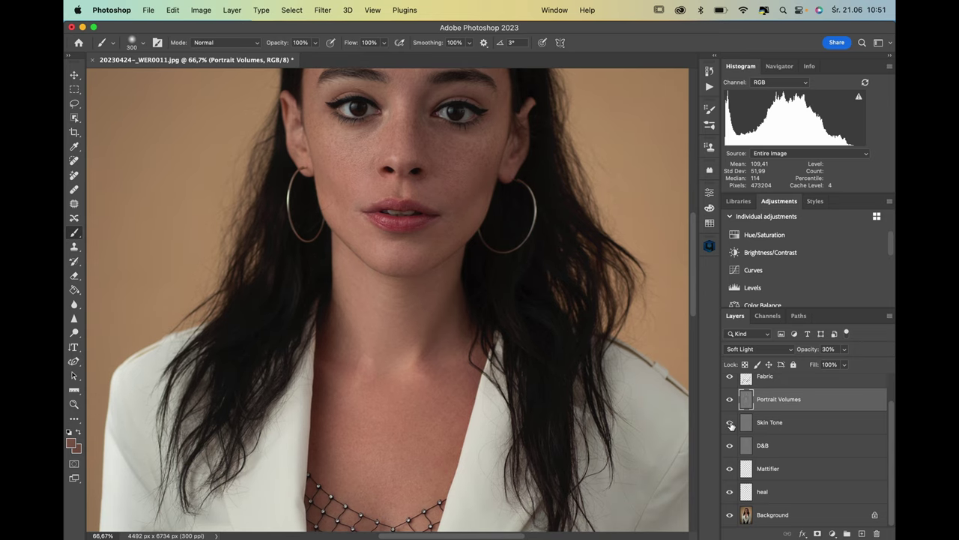
{"action": "left_click", "coordinate": [730, 492]}
{"action": "left_click", "coordinate": [730, 377]}
{"action": "left_click", "coordinate": [730, 379]}
{"action": "left_click", "coordinate": [789, 381]}
{"action": "left_click", "coordinate": [817, 532]}
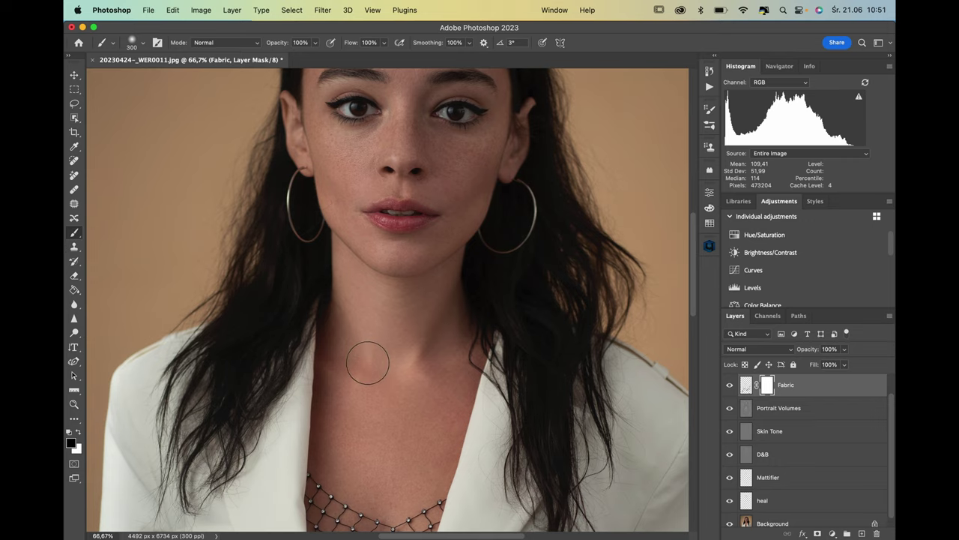
Step: Compare the white blazer with the Fabric layer hidden and shown
{"action": "key", "text": "super+minus"}
{"action": "key", "text": "super+minus"}
{"action": "key", "text": "super+minus"}
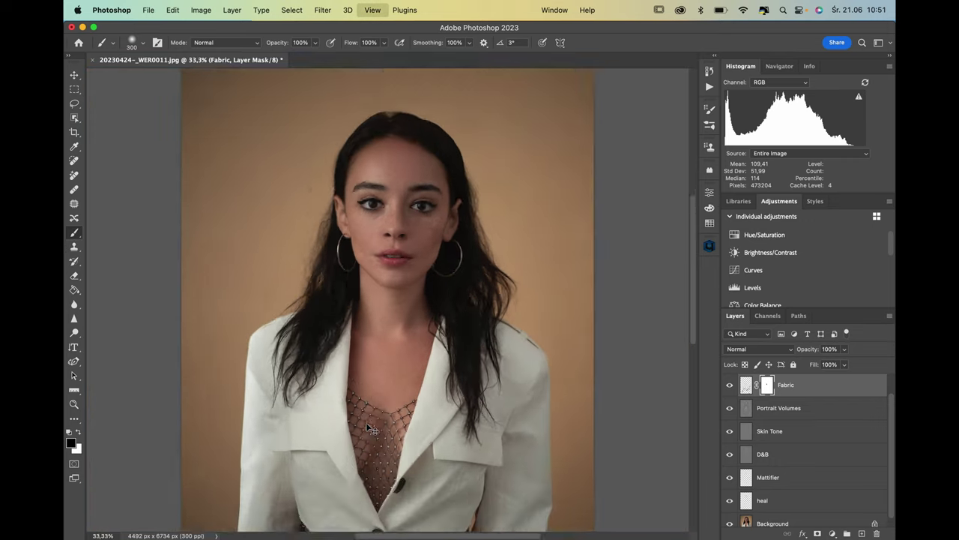
{"action": "scroll", "coordinate": [349, 457], "scroll_direction": "down", "scroll_amount": 5}
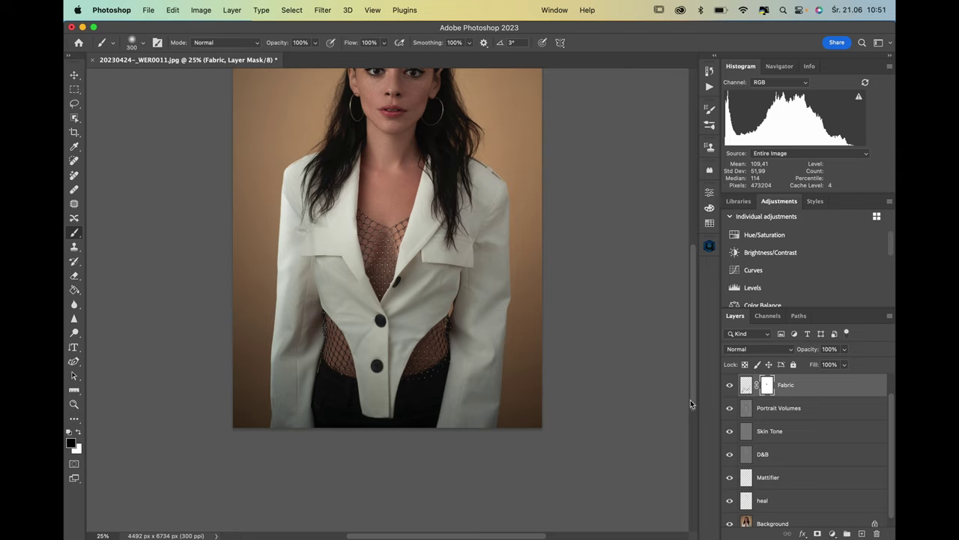
{"action": "left_click", "coordinate": [730, 385]}
{"action": "left_click", "coordinate": [729, 385]}
{"action": "left_click", "coordinate": [729, 386]}
{"action": "left_click", "coordinate": [730, 386]}
{"action": "left_click", "coordinate": [730, 386]}
{"action": "left_click", "coordinate": [730, 386]}
{"action": "left_click", "coordinate": [730, 386]}
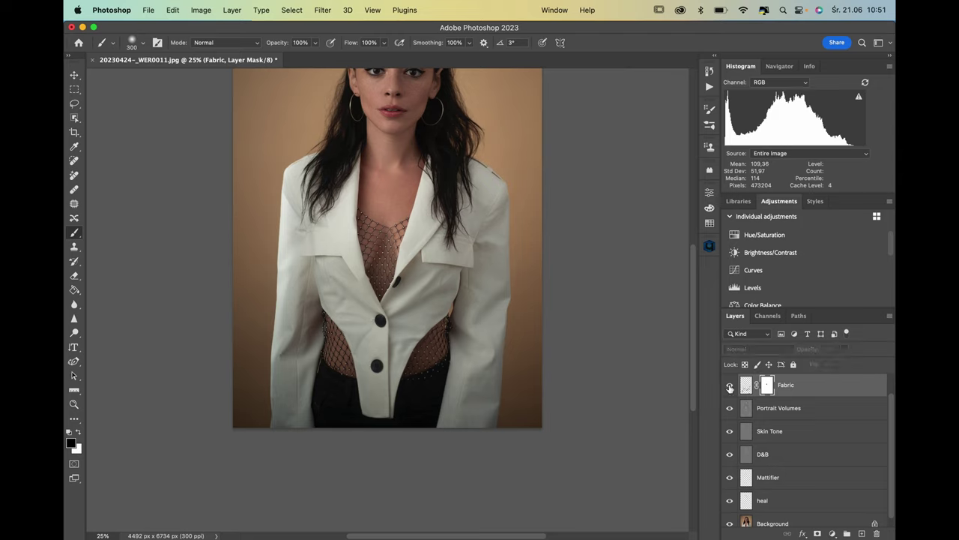
{"action": "left_click", "coordinate": [730, 386]}
{"action": "left_click", "coordinate": [730, 386]}
{"action": "left_click", "coordinate": [730, 386]}
{"action": "left_click", "coordinate": [730, 386]}
{"action": "left_click", "coordinate": [730, 386]}
{"action": "left_click", "coordinate": [730, 386]}
{"action": "left_click", "coordinate": [729, 386]}
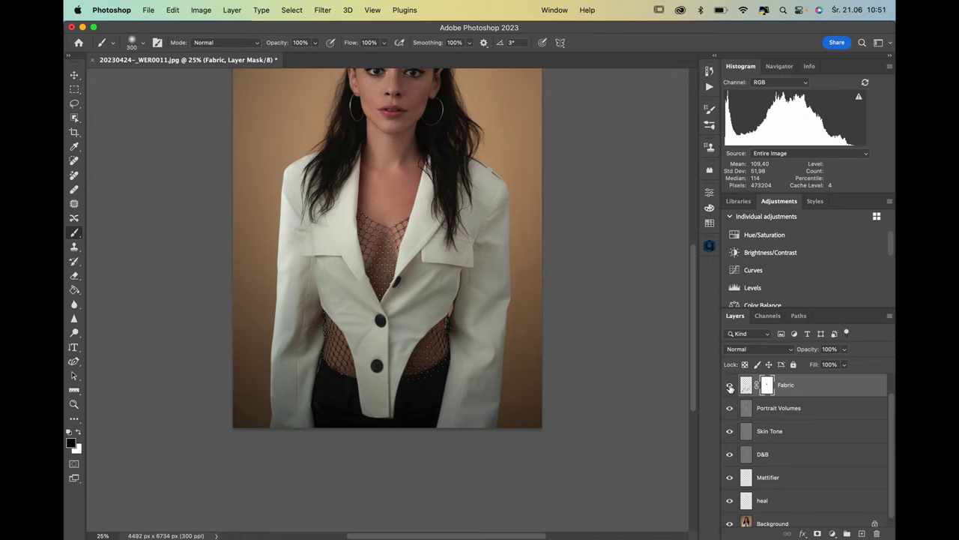
{"action": "left_click", "coordinate": [730, 386]}
{"action": "left_click", "coordinate": [730, 386]}
Step: Check the individual effects of the Portrait Volumes, Skin Tone, D&B and Mattifier layers on the blazer portrait
{"action": "scroll", "coordinate": [589, 282], "scroll_direction": "up", "scroll_amount": 3}
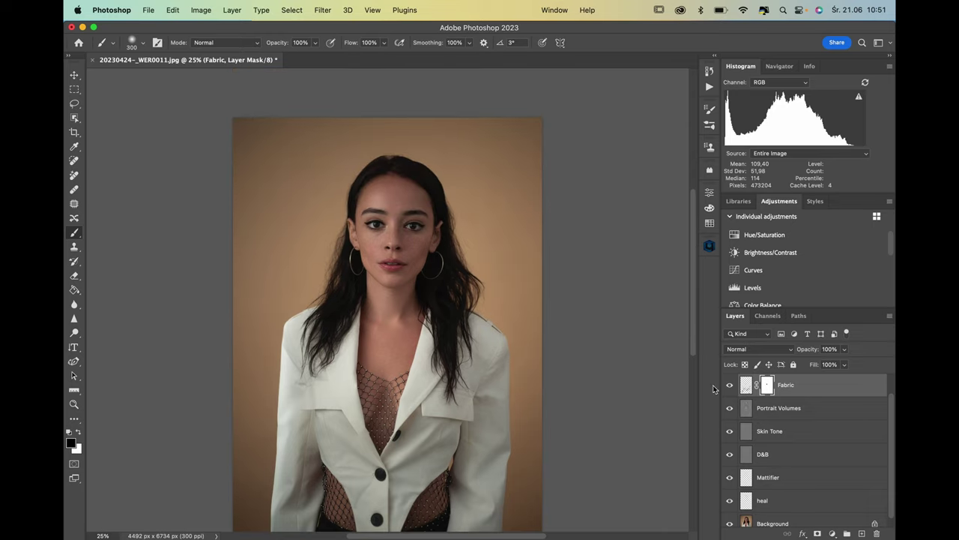
{"action": "left_click", "coordinate": [730, 409]}
{"action": "left_click", "coordinate": [730, 433]}
{"action": "left_click", "coordinate": [730, 433]}
{"action": "left_click", "coordinate": [730, 455]}
{"action": "left_click", "coordinate": [730, 454]}
{"action": "left_click", "coordinate": [730, 454]}
{"action": "left_click", "coordinate": [730, 455]}
{"action": "left_click", "coordinate": [729, 479]}
{"action": "left_click", "coordinate": [730, 480]}
{"action": "left_click", "coordinate": [730, 478]}
Step: Check the heal layer on the face up close and leave it hidden to keep the freckles
{"action": "left_click", "coordinate": [730, 501]}
{"action": "left_click", "coordinate": [730, 501]}
{"action": "key", "text": "super+plus"}
{"action": "key", "text": "super+plus"}
{"action": "key", "text": "super+plus"}
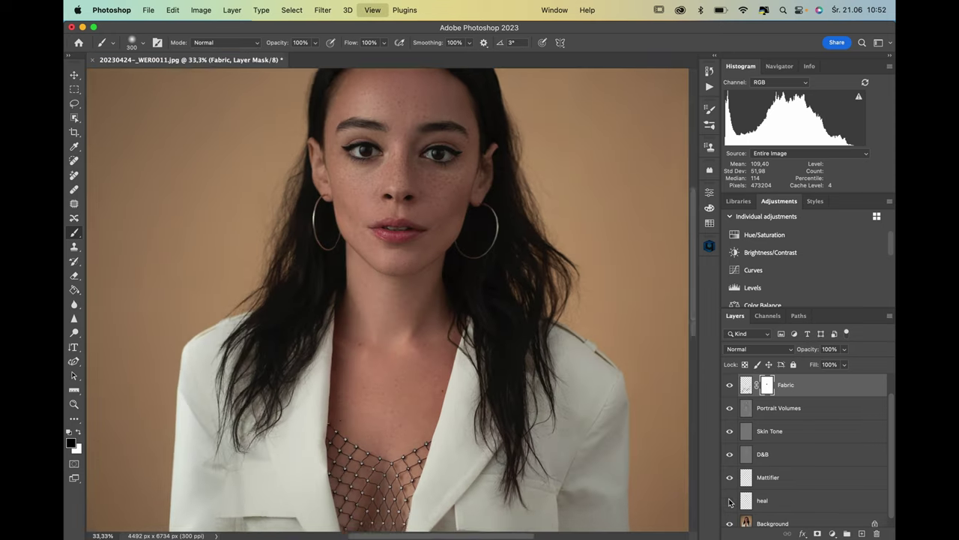
{"action": "scroll", "coordinate": [635, 370], "scroll_direction": "up", "scroll_amount": 5}
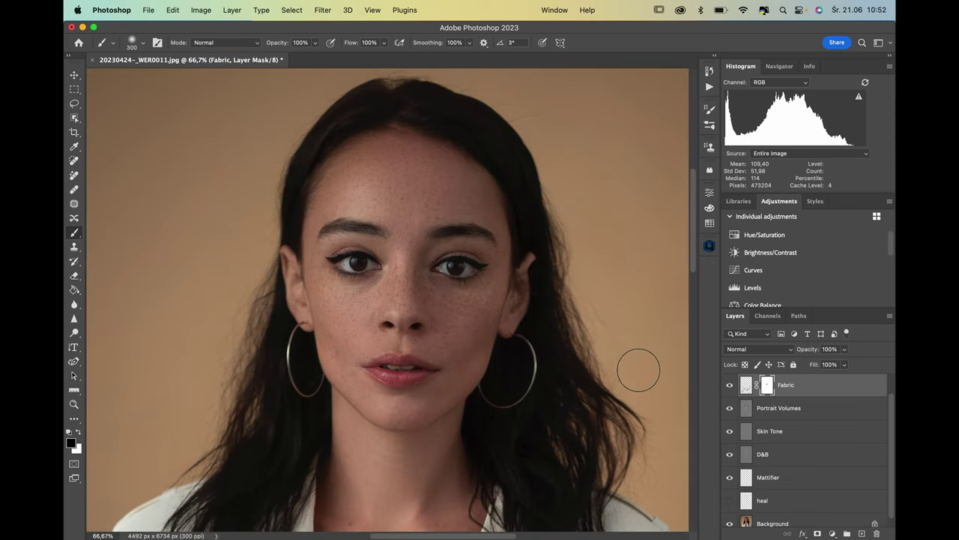
{"action": "left_click", "coordinate": [730, 501]}
{"action": "left_click", "coordinate": [730, 501]}
{"action": "scroll", "coordinate": [448, 401], "scroll_direction": "down", "scroll_amount": 2}
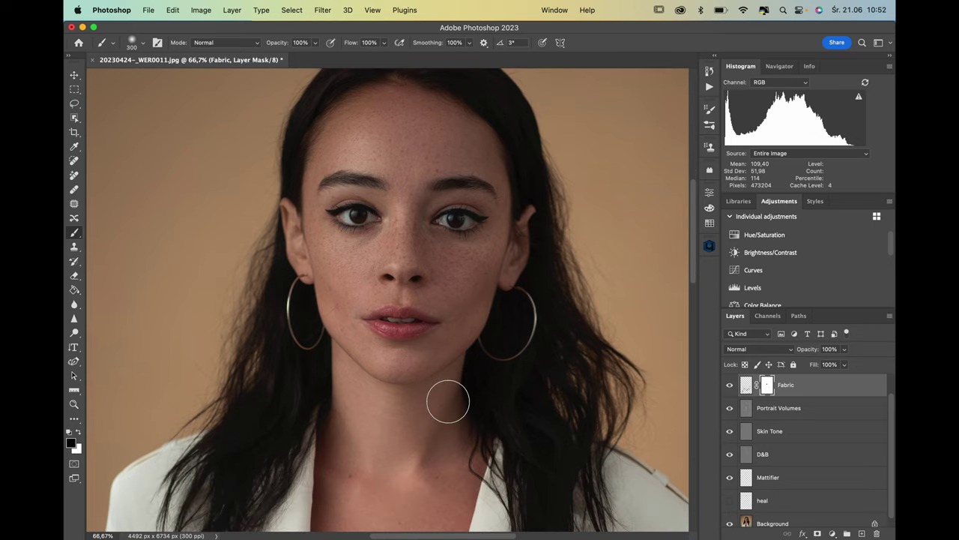
Step: Compare the whole blazer portrait's final retouch with the original Background layer
{"action": "key", "text": "super+minus"}
{"action": "key", "text": "super+minus"}
{"action": "key", "text": "super+minus"}
{"action": "key", "text": "super+minus"}
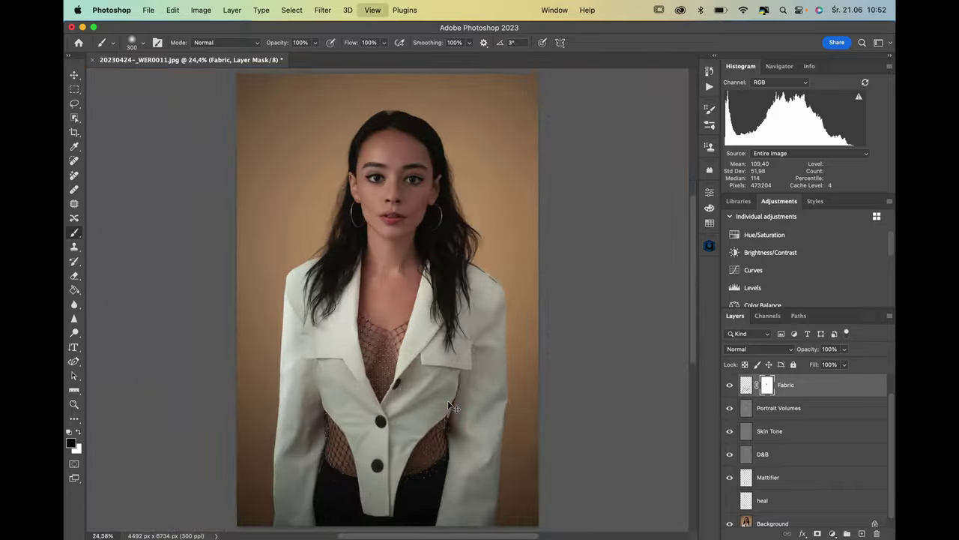
{"action": "left_click", "coordinate": [730, 524], "text": "alt"}
{"action": "left_click", "coordinate": [731, 523], "text": "alt"}
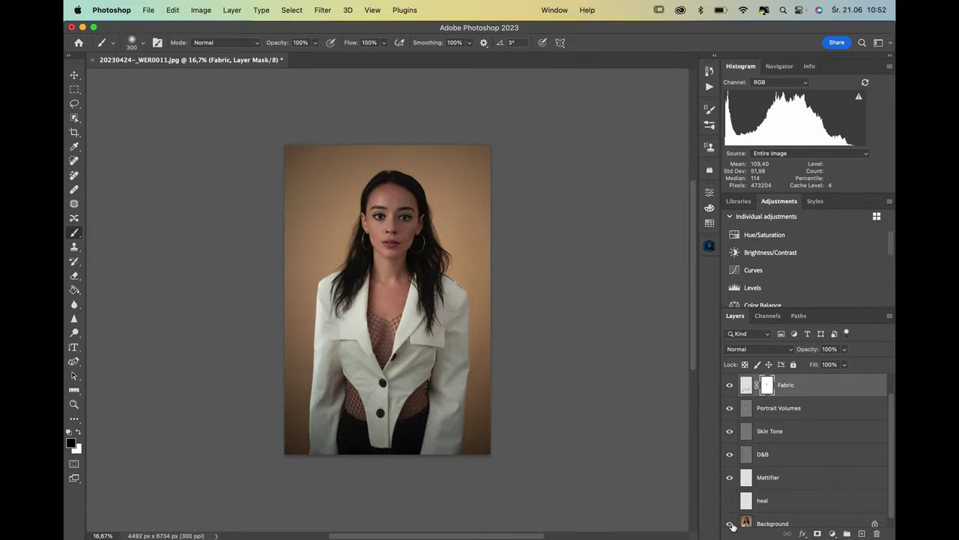
{"action": "left_click", "coordinate": [731, 524], "text": "alt"}
{"action": "left_click", "coordinate": [731, 524], "text": "alt"}
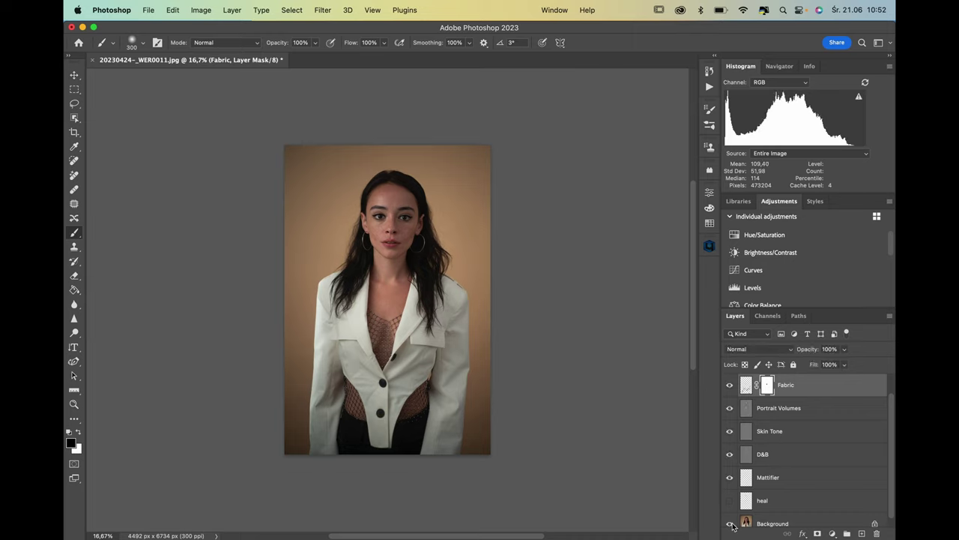